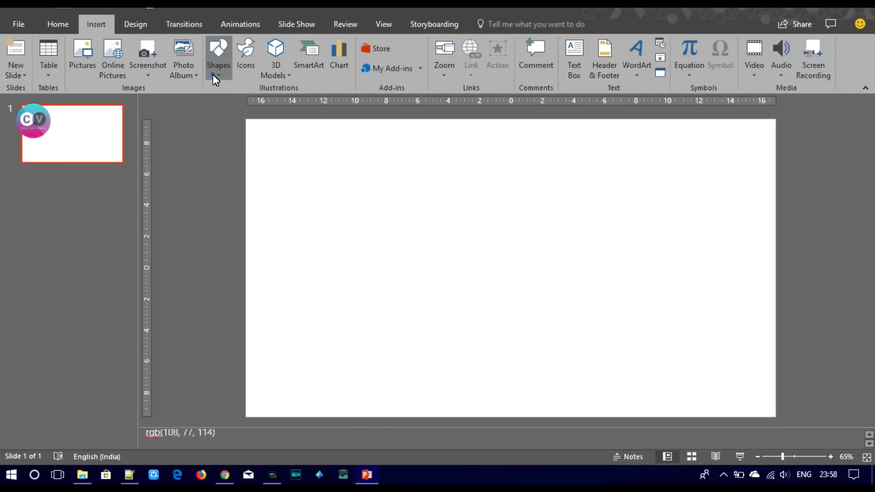
Sketch freehand hill lines across the lower slide, then delete them
click(212, 73)
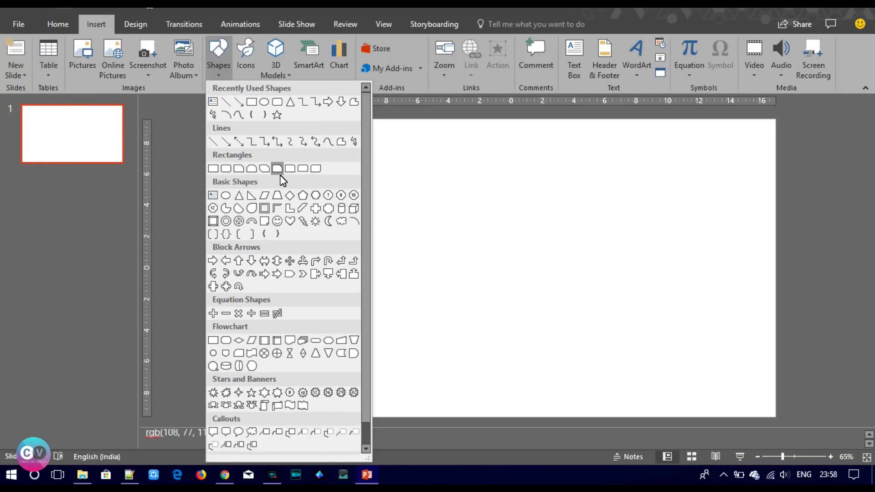
click(342, 142)
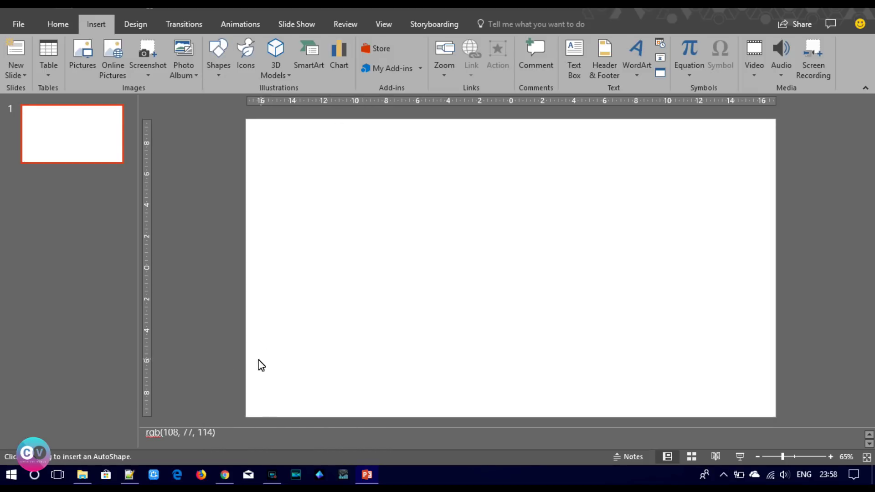
drag(246, 366, 368, 365)
drag(453, 363, 551, 355)
drag(643, 364, 731, 370)
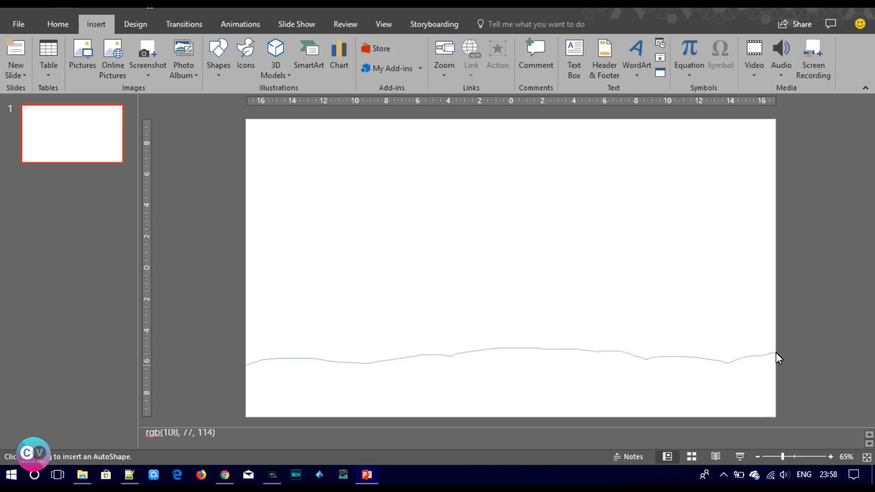
drag(684, 424, 297, 404)
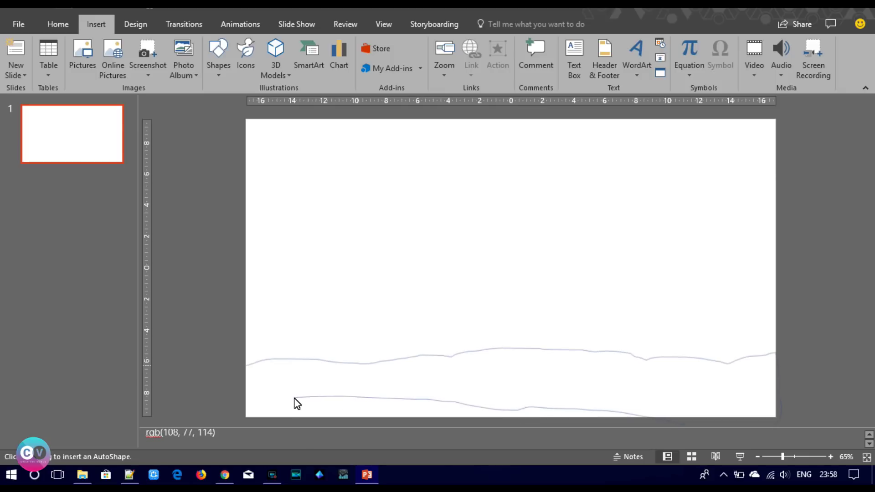
click(294, 399)
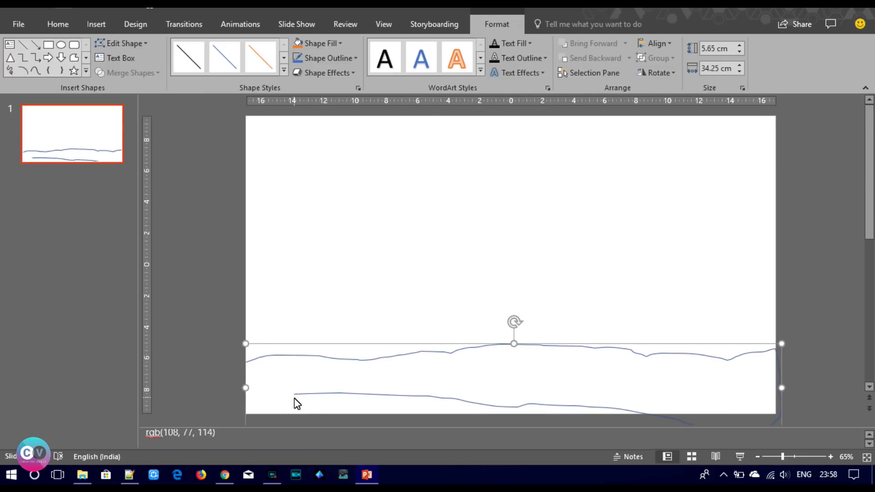
key(Delete)
Draw a rectangle spanning the slide bottom with no outline
click(96, 24)
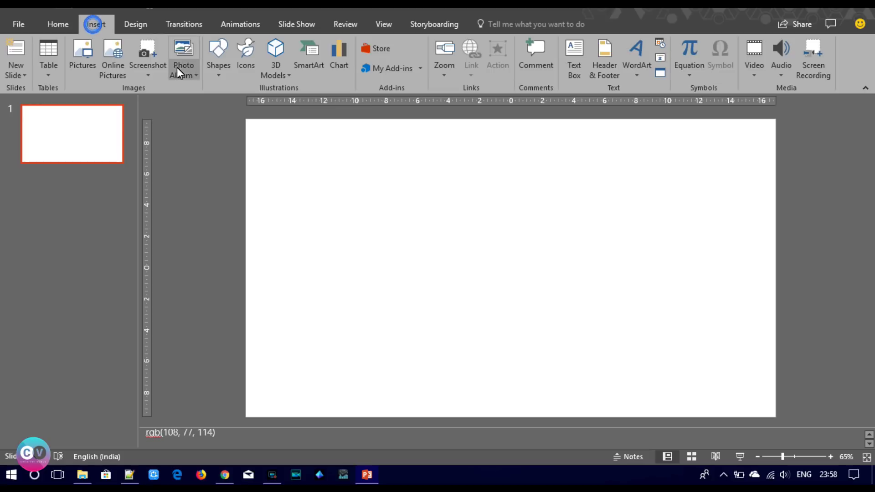
click(212, 76)
click(294, 428)
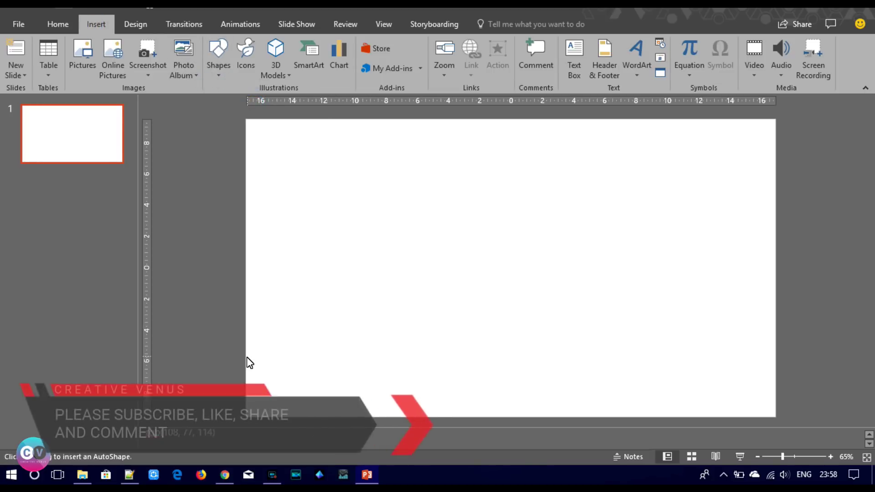
drag(246, 359, 775, 416)
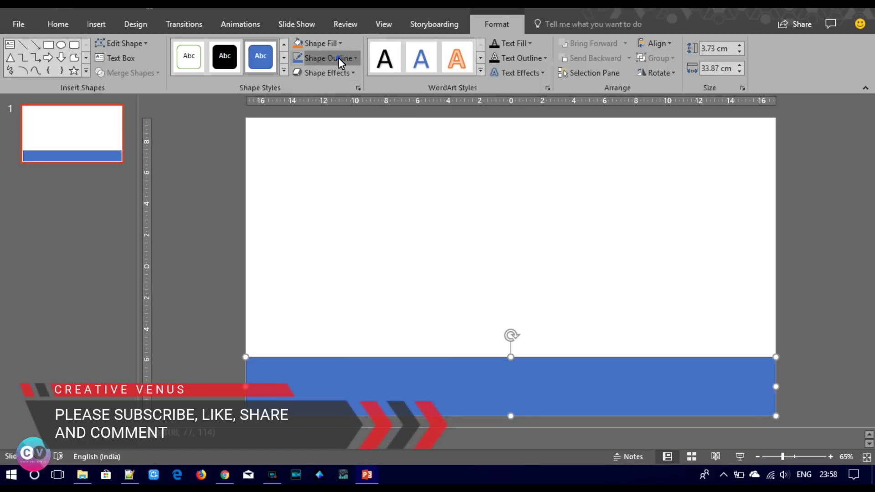
click(338, 58)
click(329, 173)
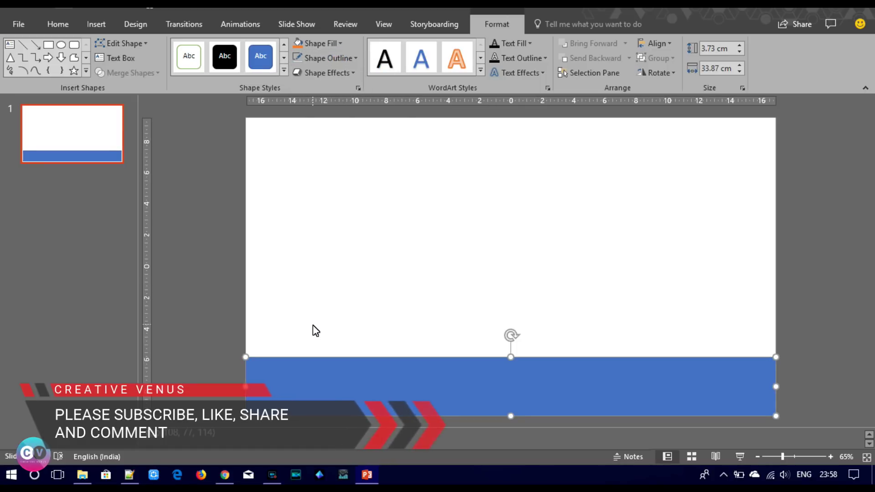
Edit the rectangle's points so its top edge forms two crests around a dip
click(129, 46)
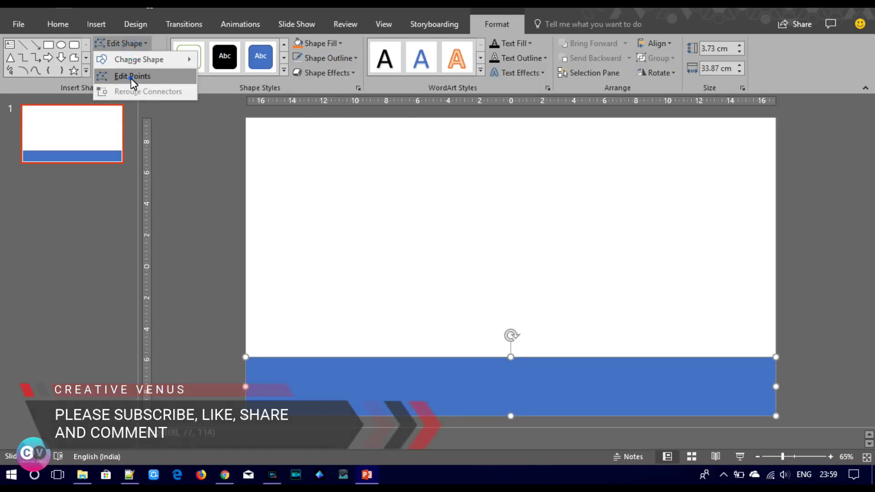
click(130, 78)
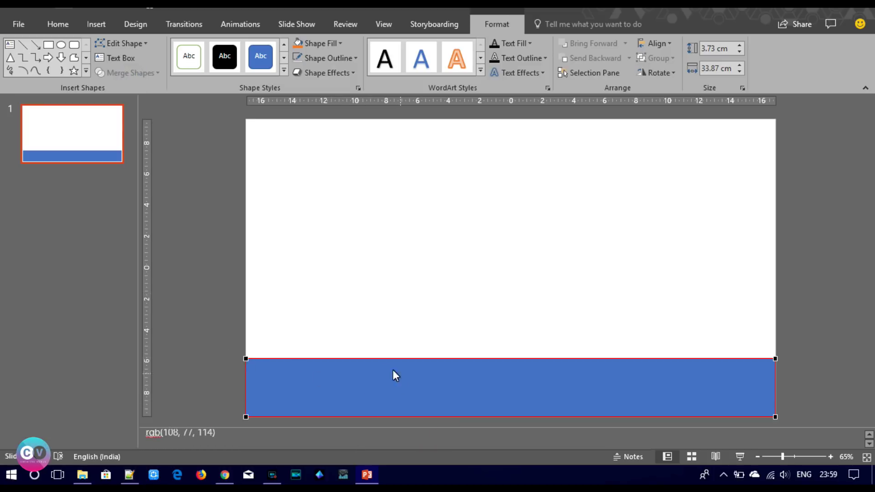
drag(363, 359, 370, 346)
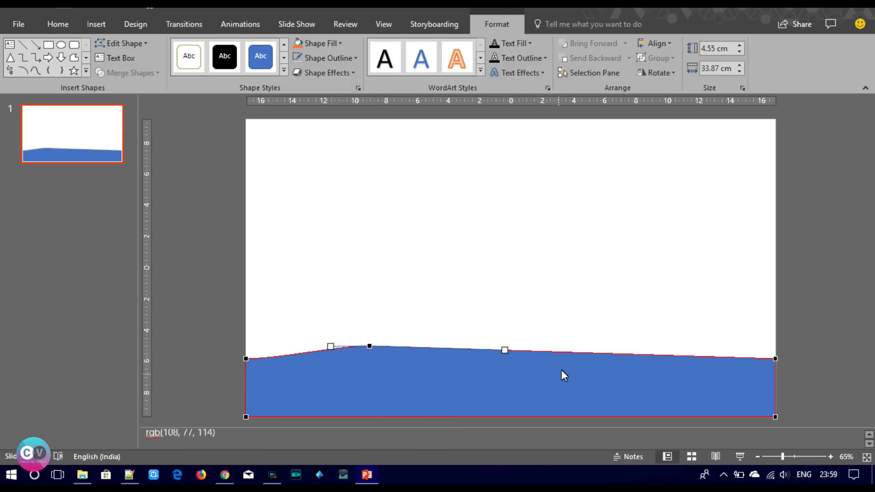
drag(504, 350, 501, 392)
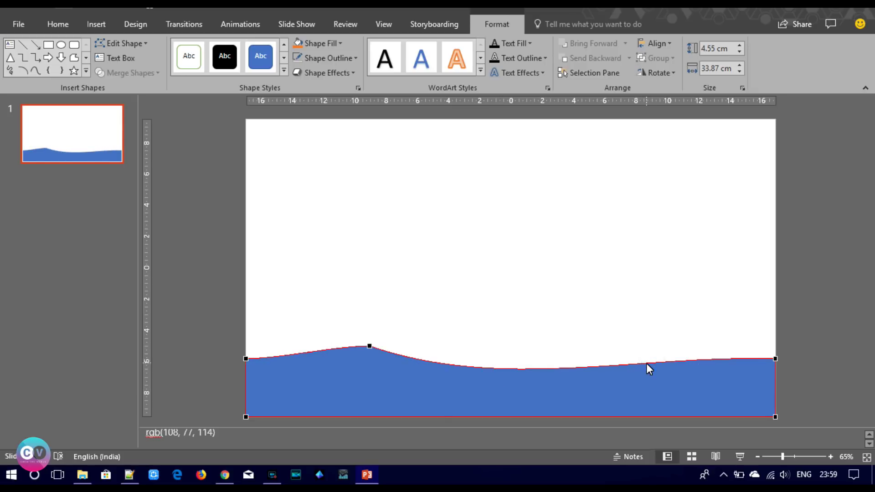
drag(646, 363, 641, 347)
drag(546, 359, 504, 377)
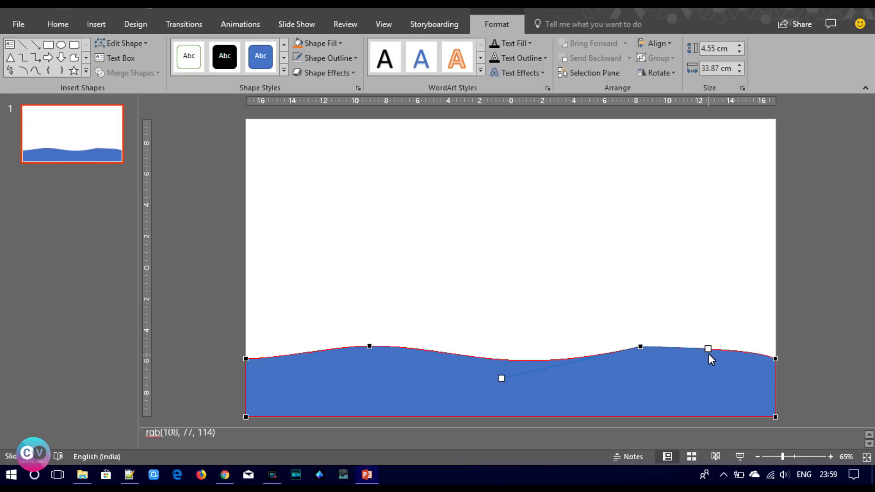
mouse_move(744, 355)
mouse_down()
mouse_move(714, 355)
mouse_move(723, 344)
mouse_up()
click(485, 284)
Widen the right crest's curve toward the left by re-editing the wave's points
click(647, 375)
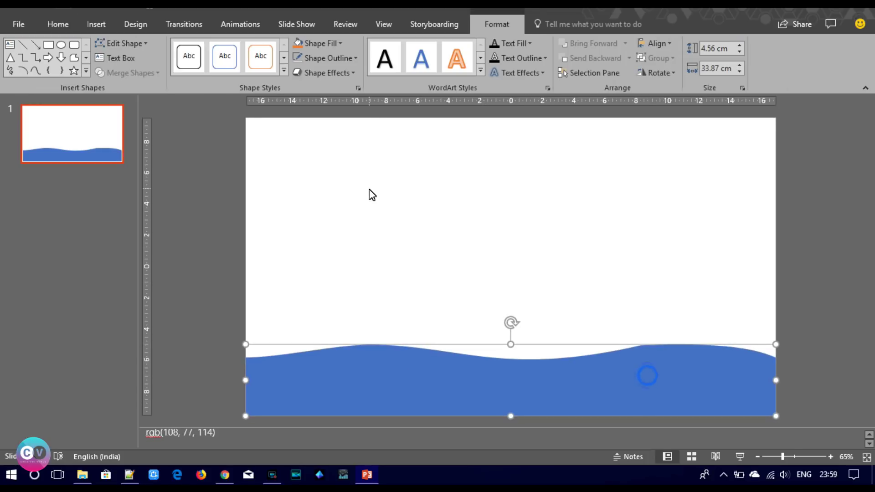
click(122, 43)
click(132, 73)
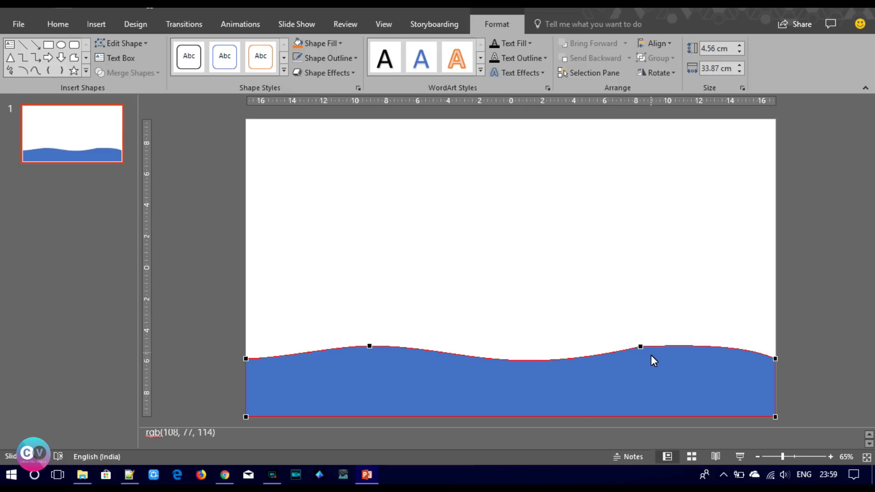
click(641, 346)
drag(502, 379, 367, 359)
click(470, 314)
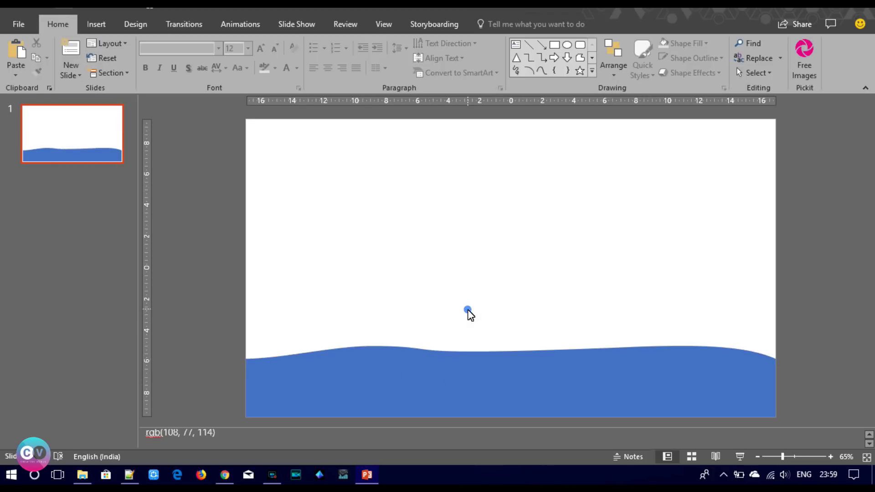
Deepen the middle dip of the wave and enlarge the notes area
click(508, 372)
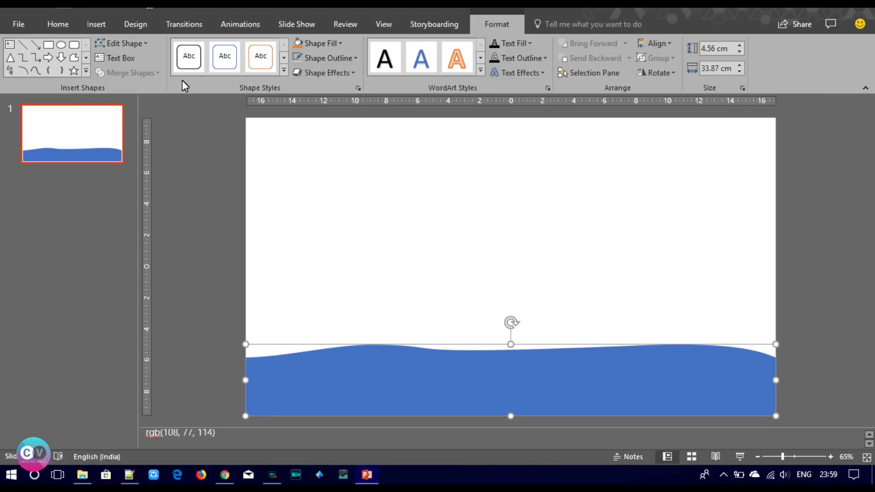
click(122, 44)
click(126, 74)
drag(517, 351, 518, 370)
click(366, 319)
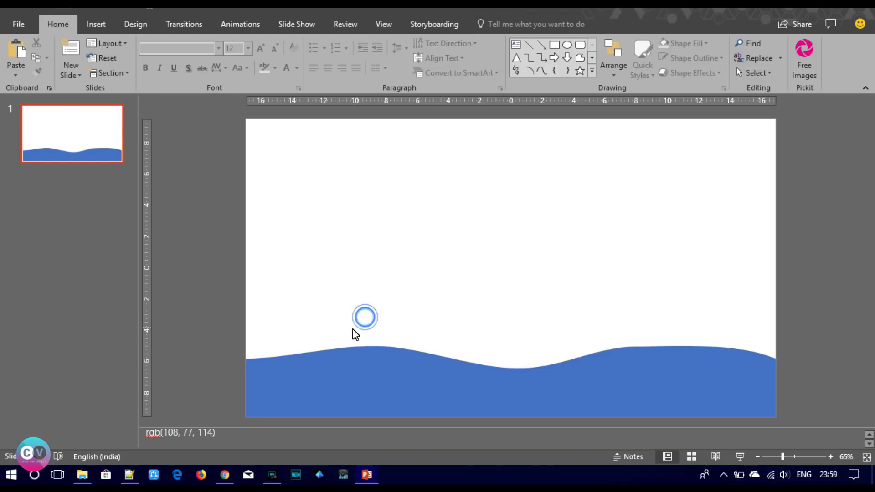
click(346, 391)
drag(293, 391, 294, 370)
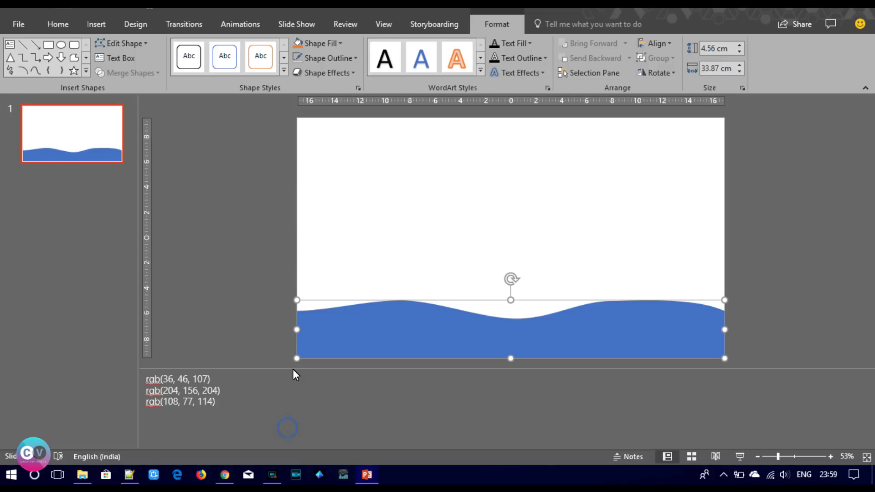
Fill the wave shape with the custom colour RGB 108, 77, 114
right_click(357, 343)
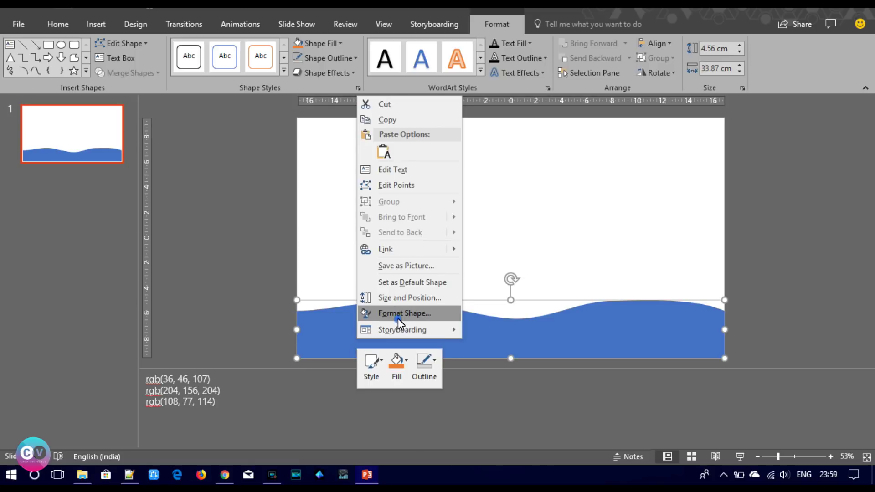
click(371, 313)
click(731, 181)
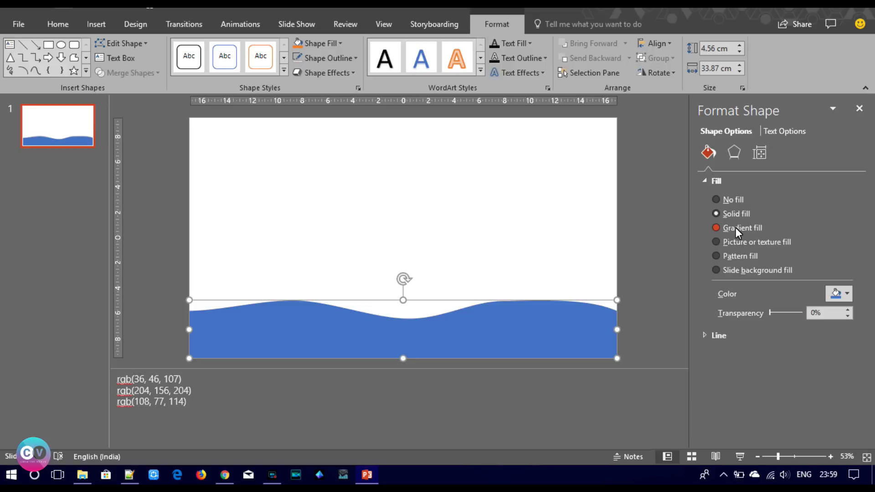
click(841, 295)
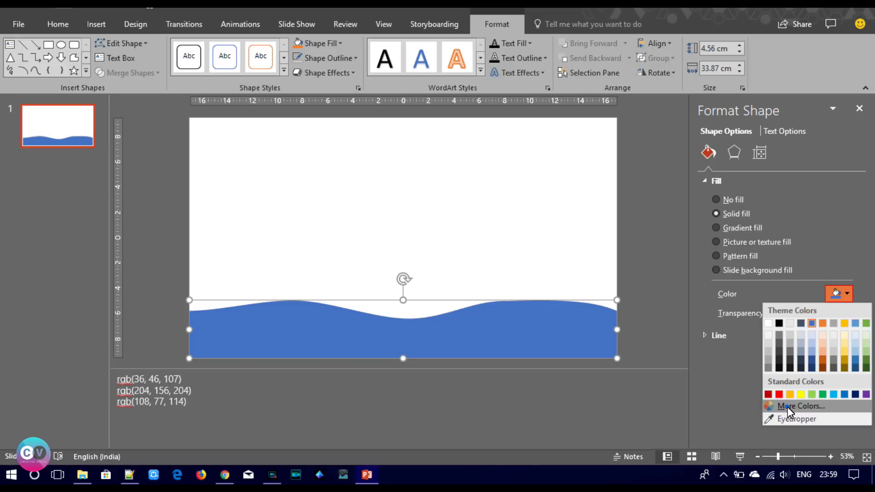
click(788, 406)
double_click(401, 259)
text(108)
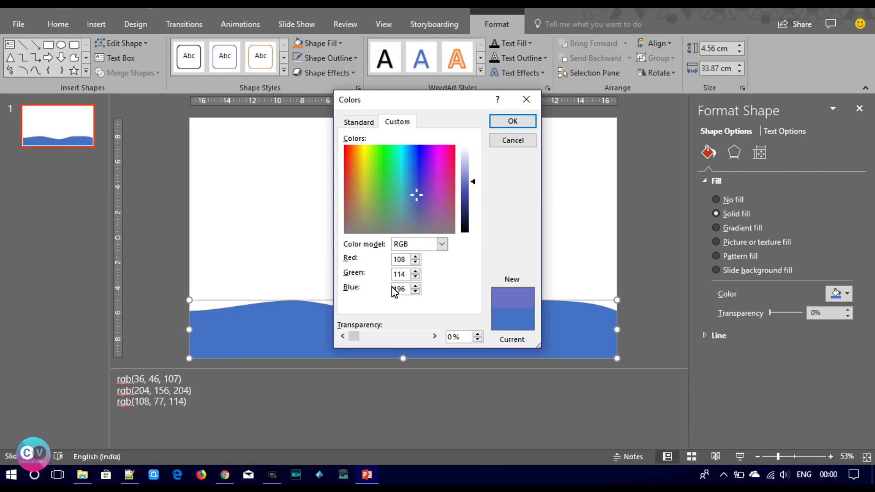
double_click(400, 274)
text(77)
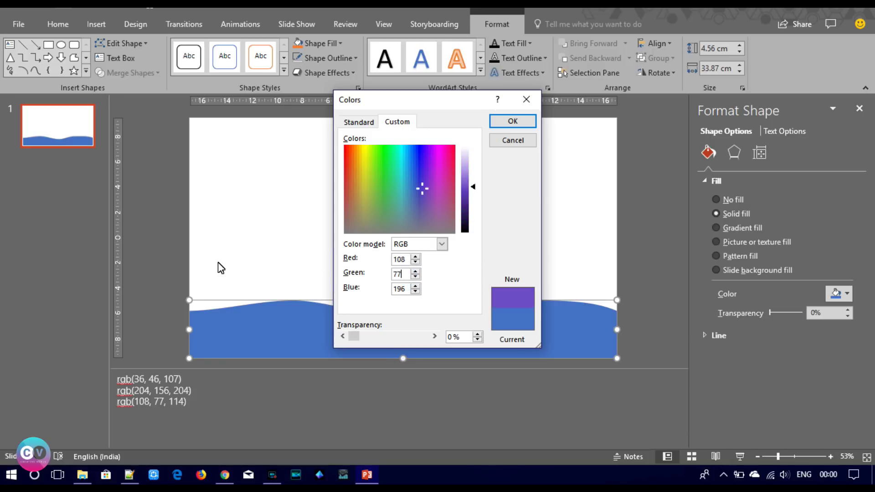
double_click(400, 289)
text(114)
key(Return)
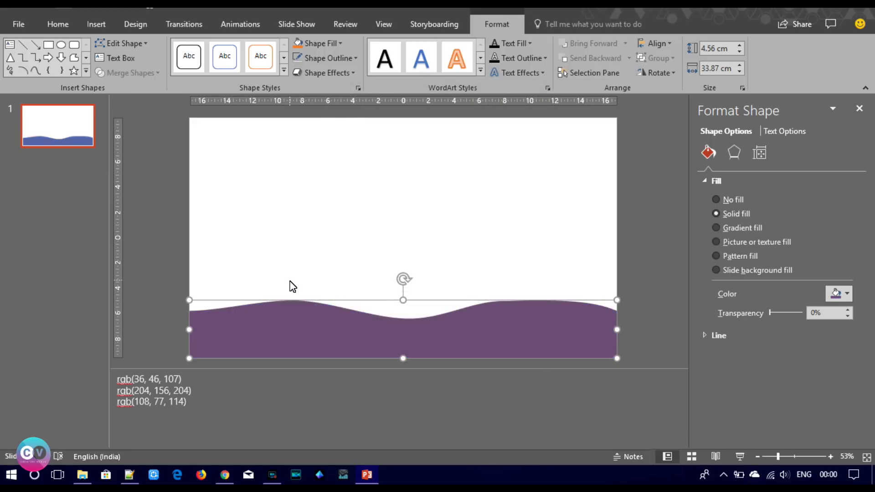
click(373, 269)
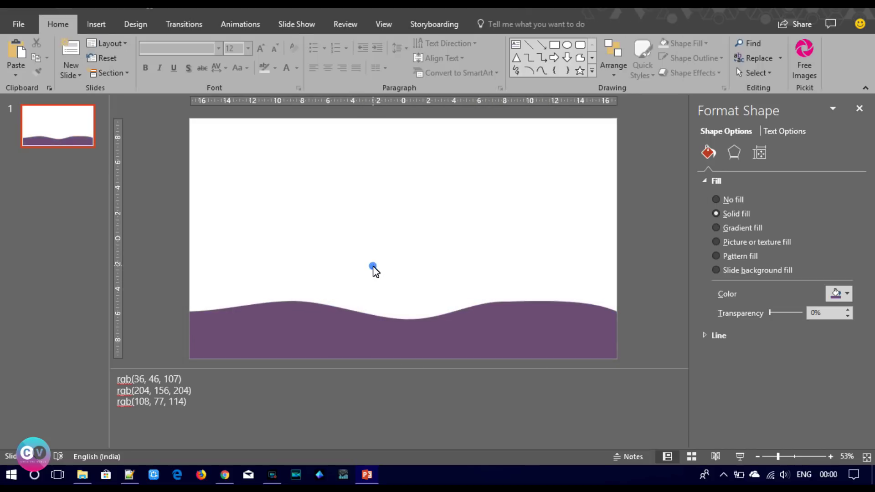
Insert a small triangle and place it on the left hill, zoomed in
click(96, 24)
click(218, 59)
click(279, 104)
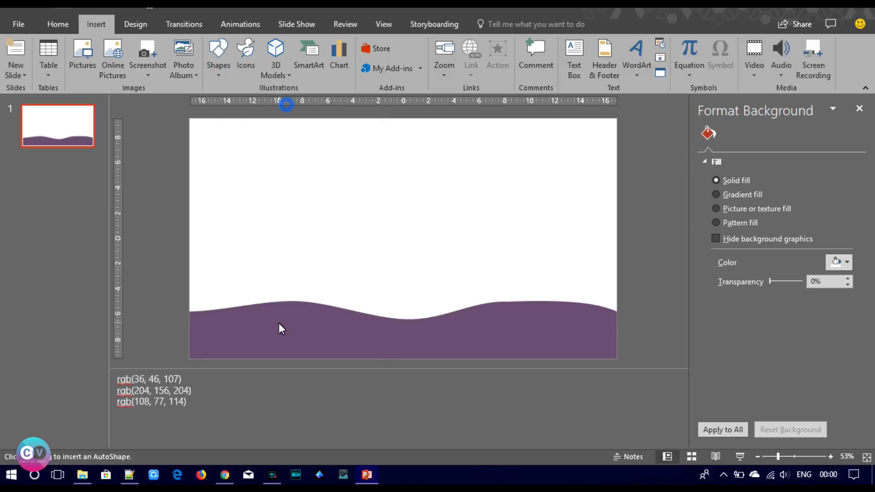
drag(268, 301, 271, 327)
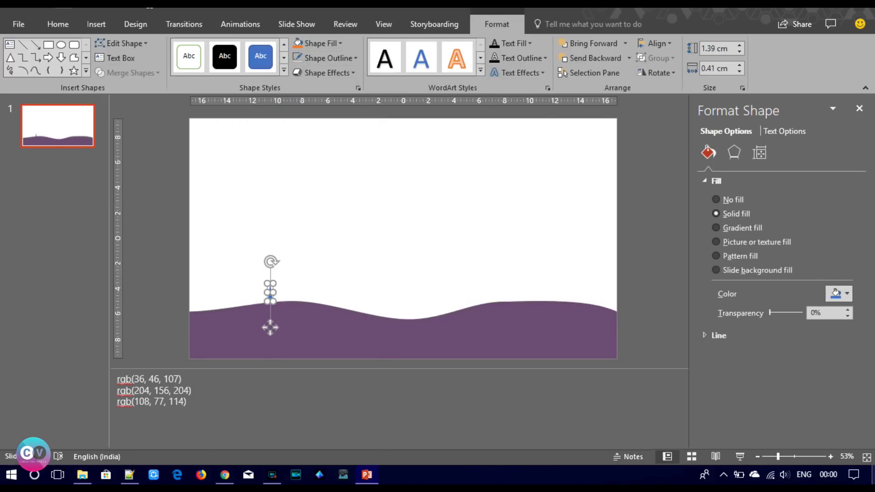
click(831, 456)
click(831, 456)
click(831, 456)
click(831, 457)
click(830, 457)
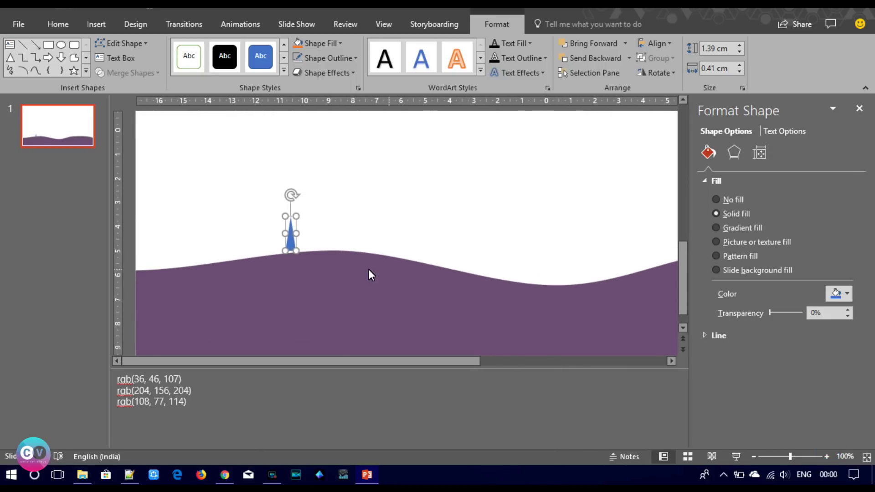
mouse_move(291, 243)
mouse_down()
mouse_move(307, 253)
mouse_move(307, 211)
mouse_up()
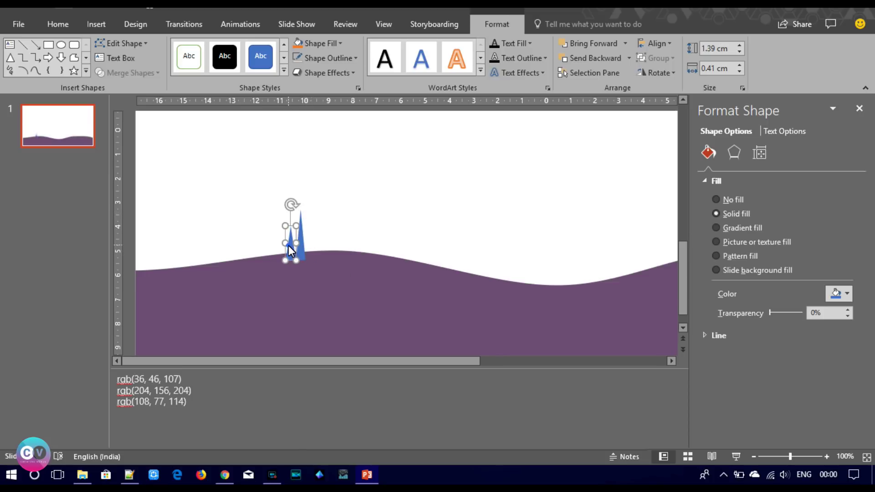
Copy the triangle and use Format Painter to give all three triangles the hill's purple
ctrl+drag(288, 245, 313, 252)
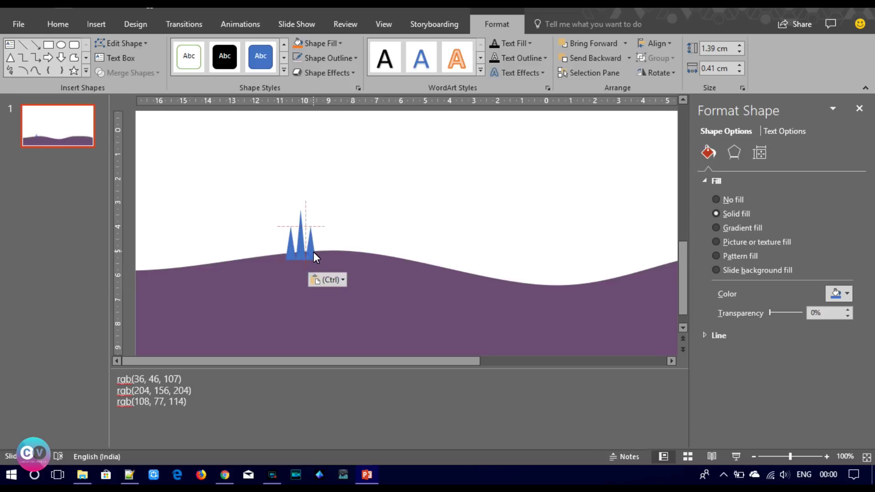
click(349, 281)
click(57, 23)
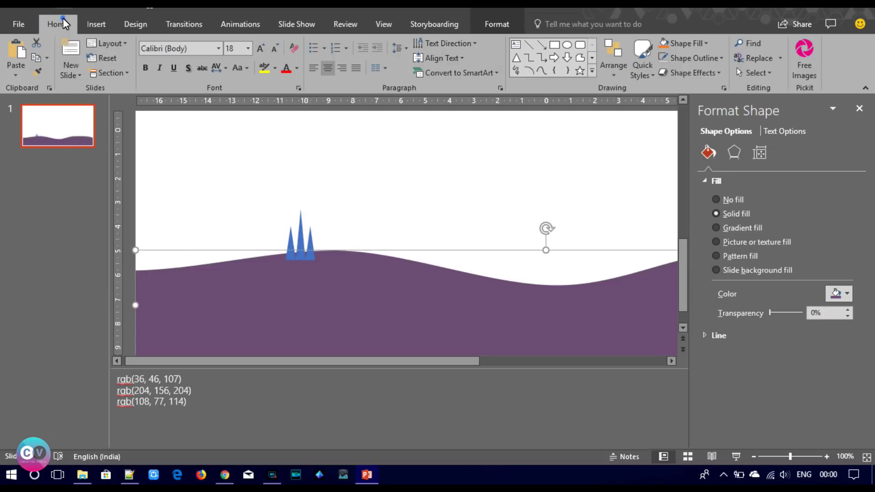
click(310, 246)
click(37, 72)
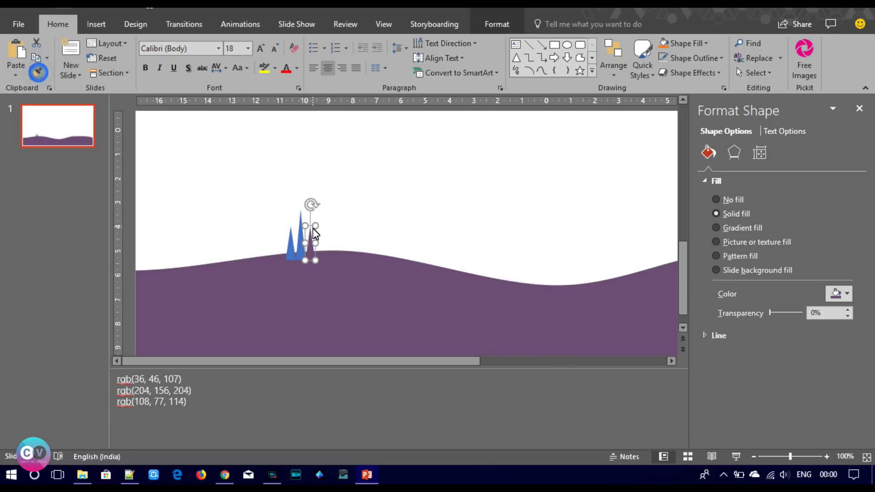
click(301, 238)
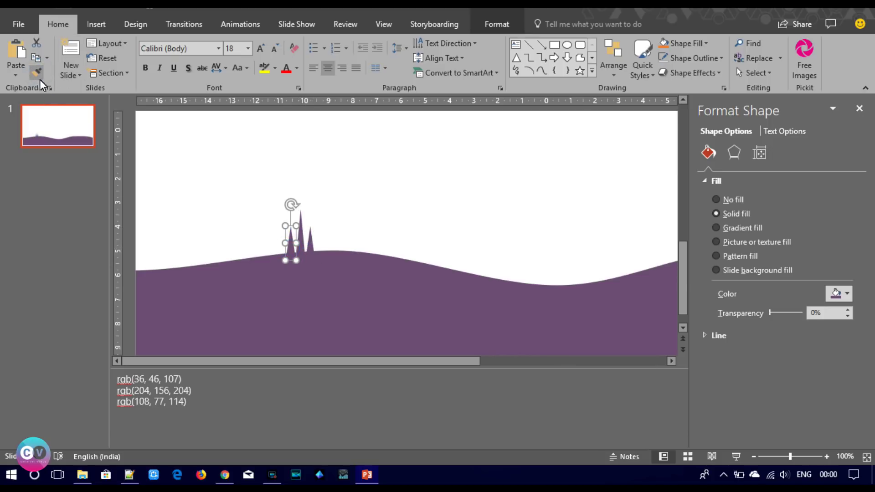
Select the three triangles and group them into one cluster
click(195, 196)
drag(256, 201, 338, 264)
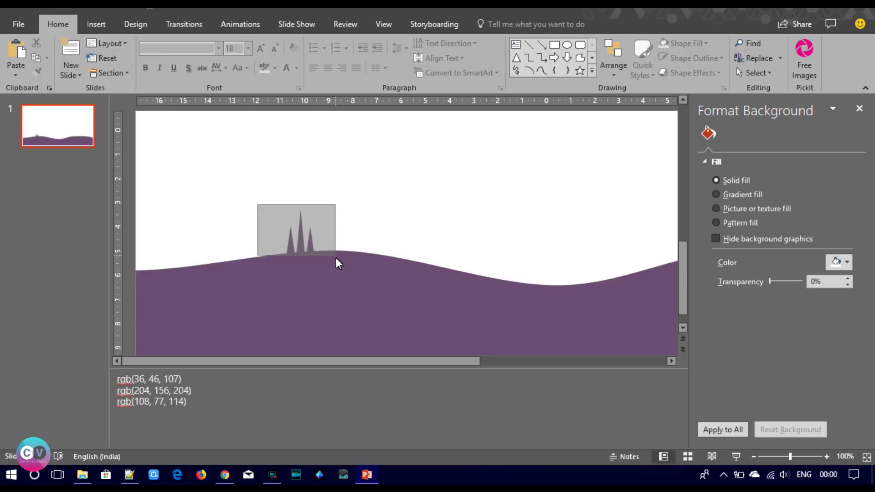
key(ctrl+g)
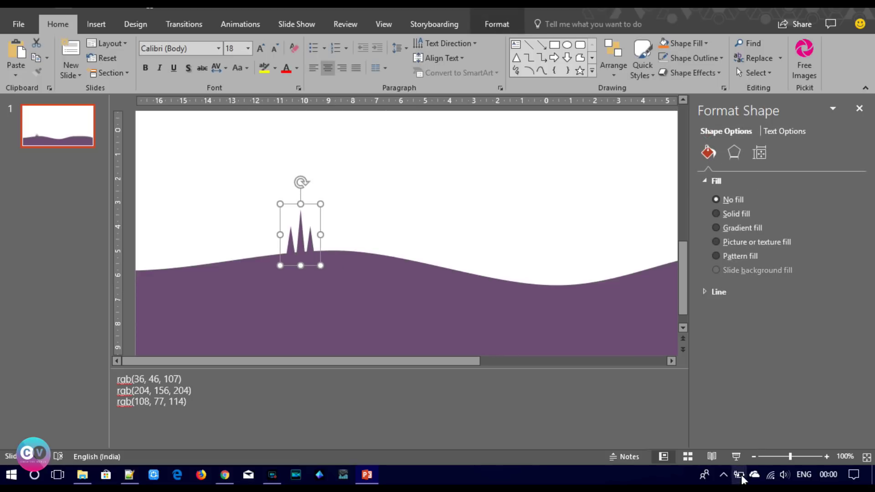
click(752, 457)
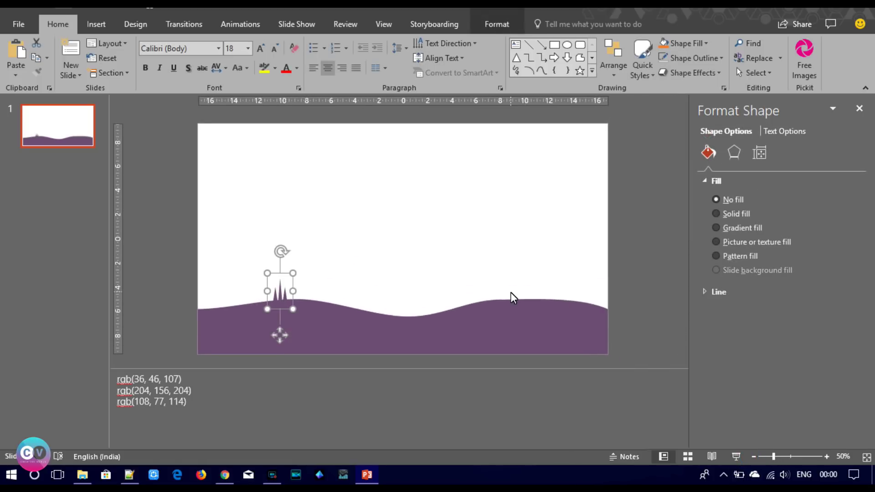
Duplicate the spire cluster to the right, shrink it, and enlarge the original near the left edge
key(ctrl+d)
drag(294, 311, 337, 311)
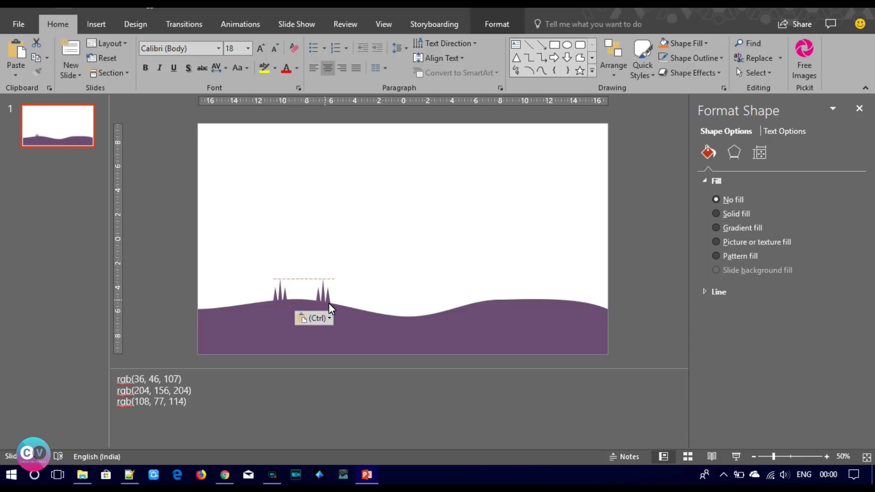
drag(342, 278, 340, 280)
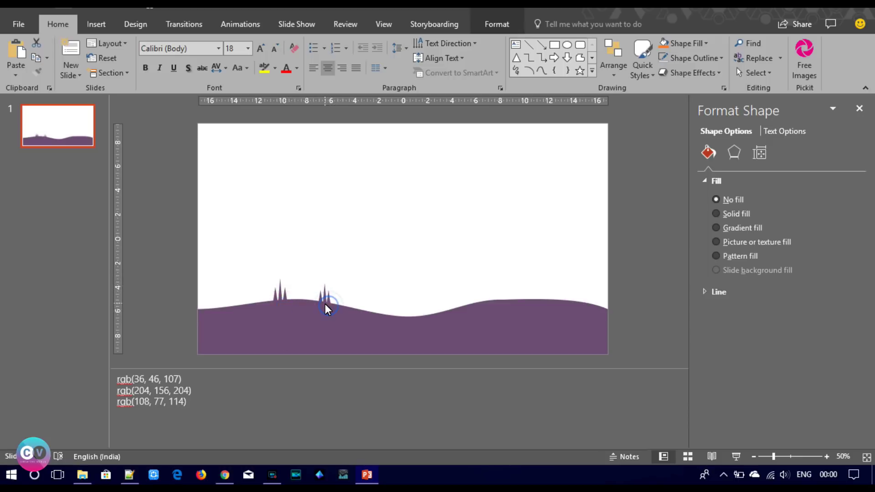
click(273, 295)
drag(293, 274, 297, 262)
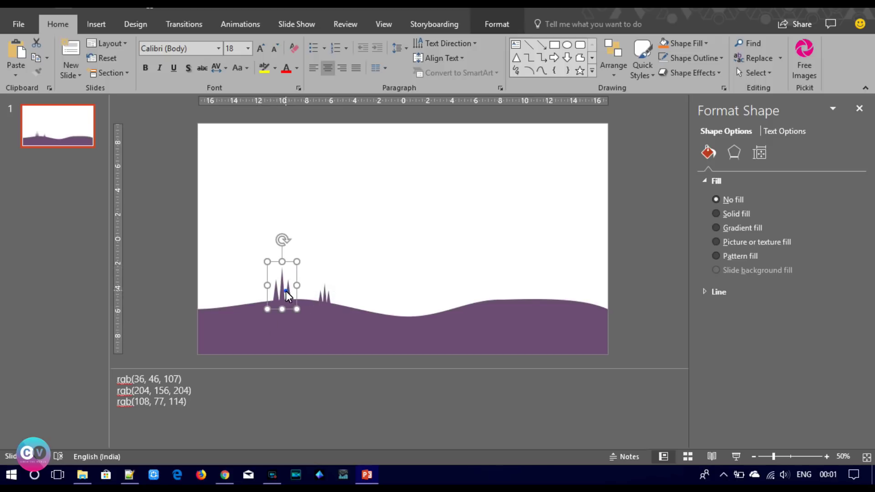
drag(289, 296, 233, 302)
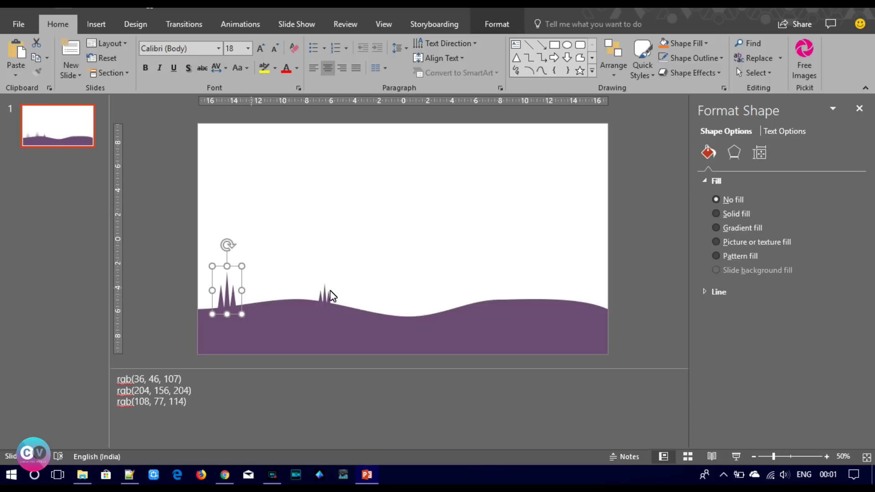
Paste more cluster copies onto the right-hand hill and near the slide's right edge
key(ctrl+v)
drag(227, 297, 479, 306)
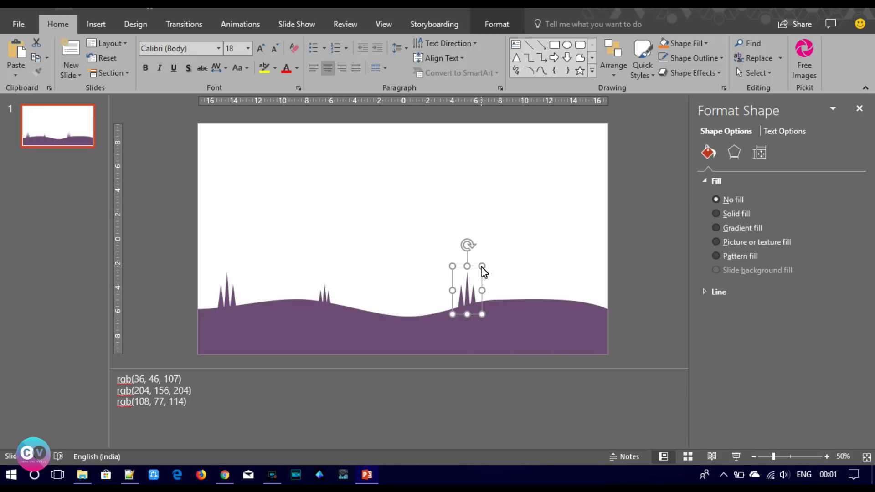
drag(470, 274, 469, 278)
click(502, 286)
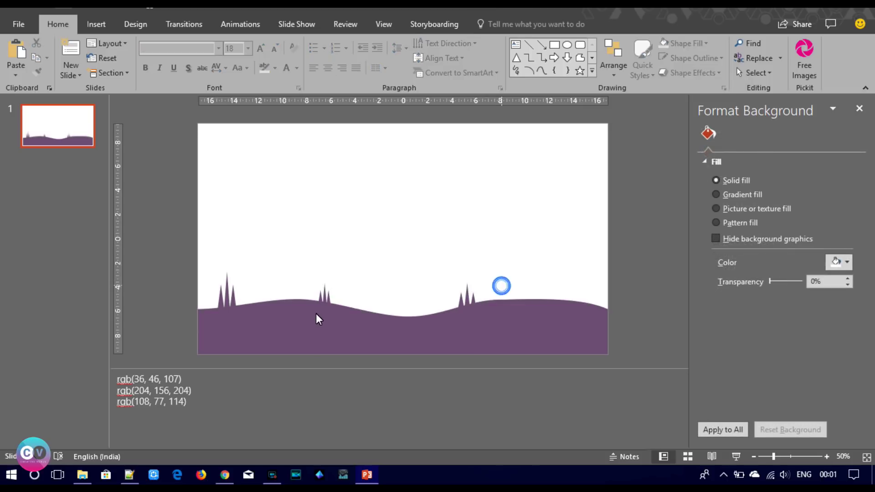
click(323, 301)
key(ctrl+c)
key(ctrl+v)
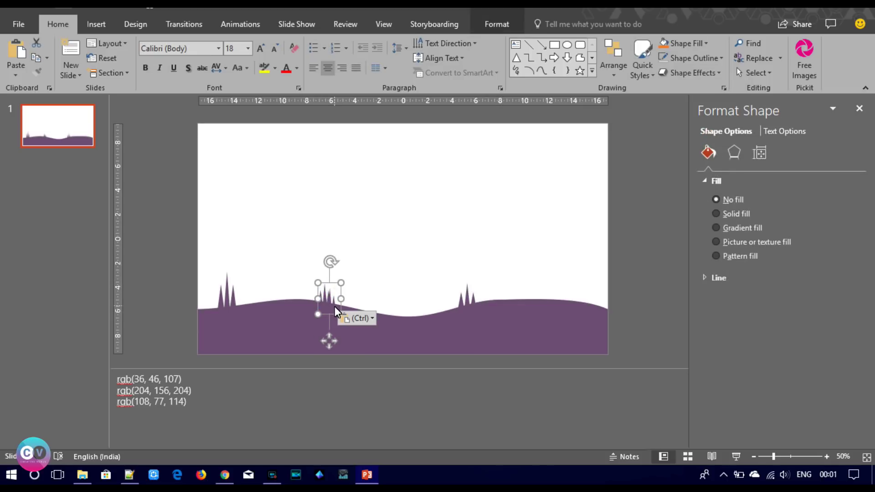
drag(575, 310, 590, 297)
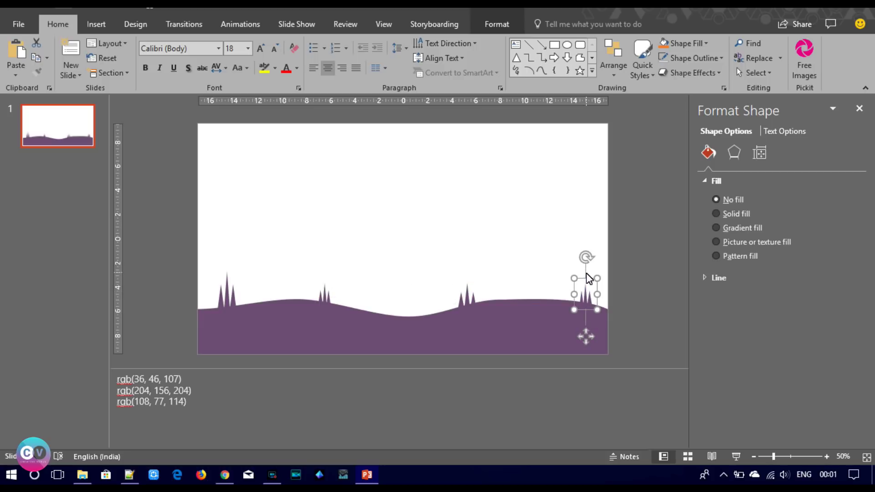
click(580, 242)
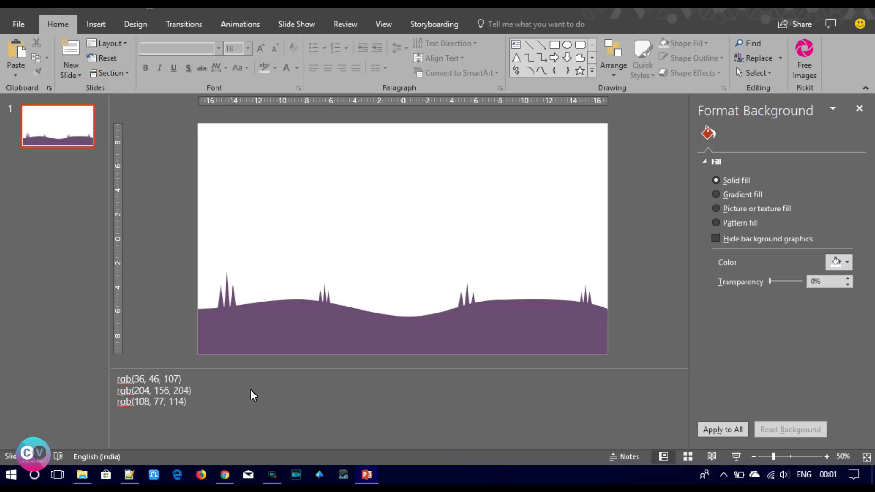
Lift the small middle cluster into the sky and ungroup it into separate spikes
click(274, 478)
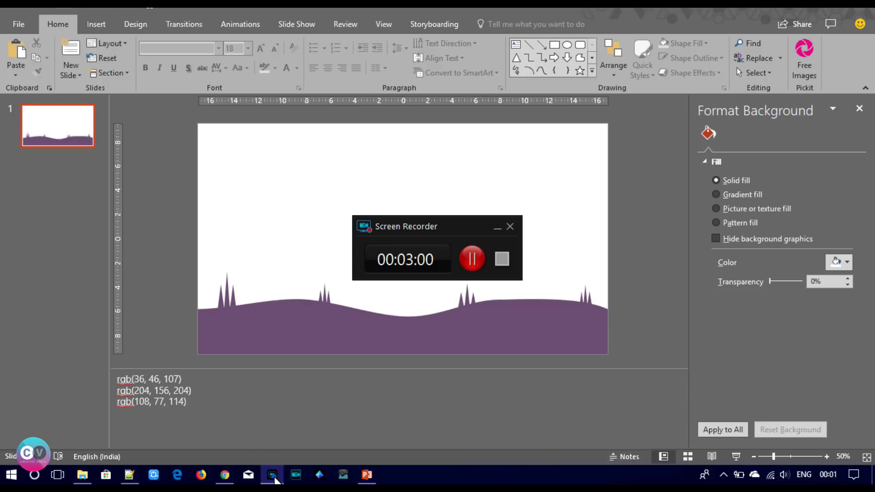
click(274, 478)
click(274, 477)
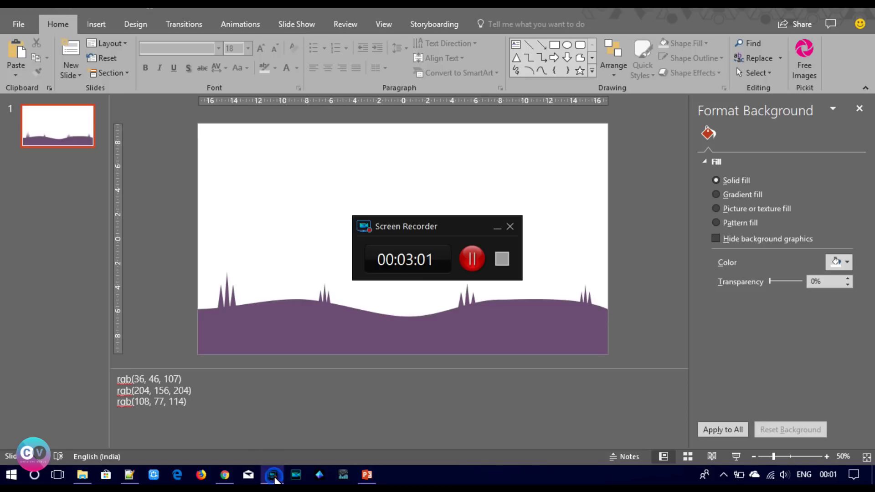
click(473, 263)
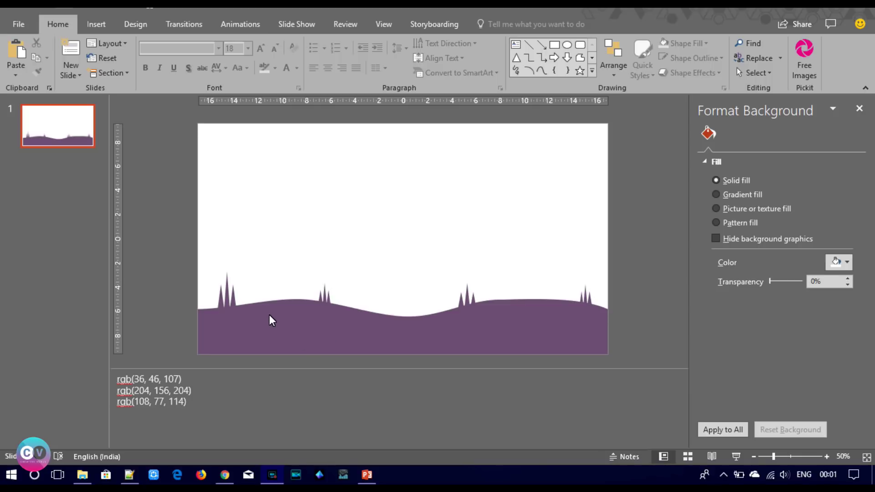
click(272, 477)
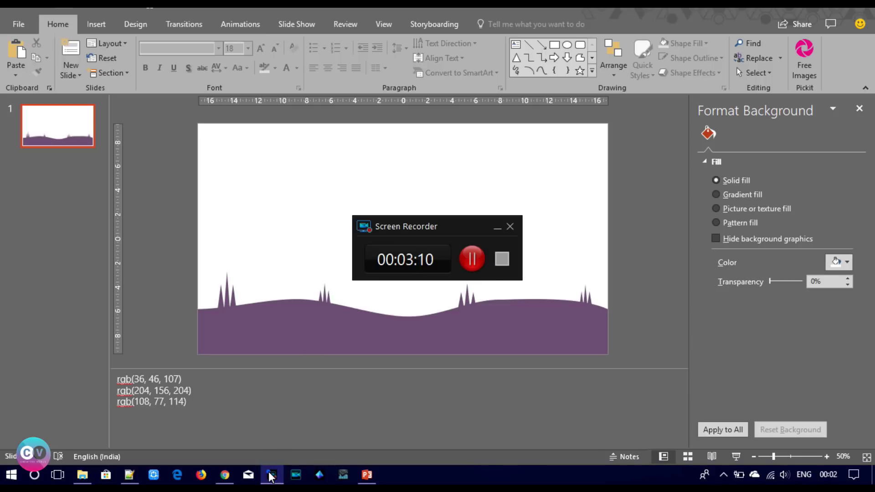
click(272, 477)
click(323, 300)
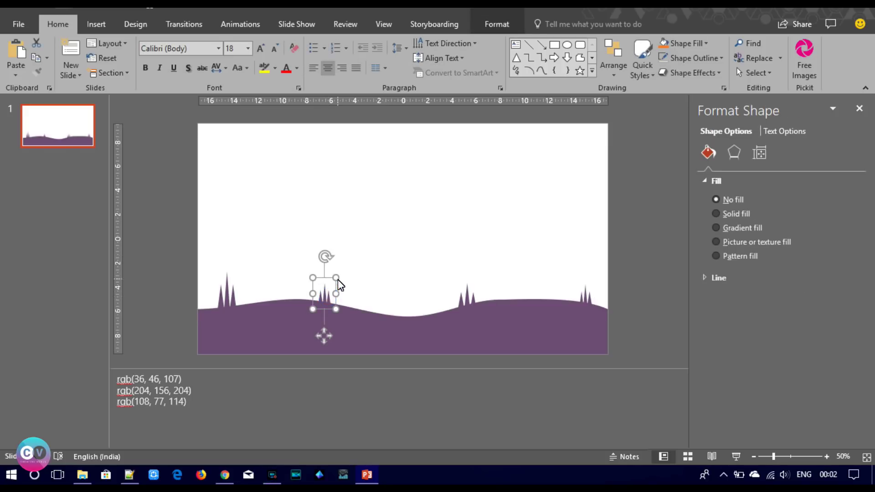
drag(325, 304, 341, 244)
right_click(340, 241)
mouse_move(385, 328)
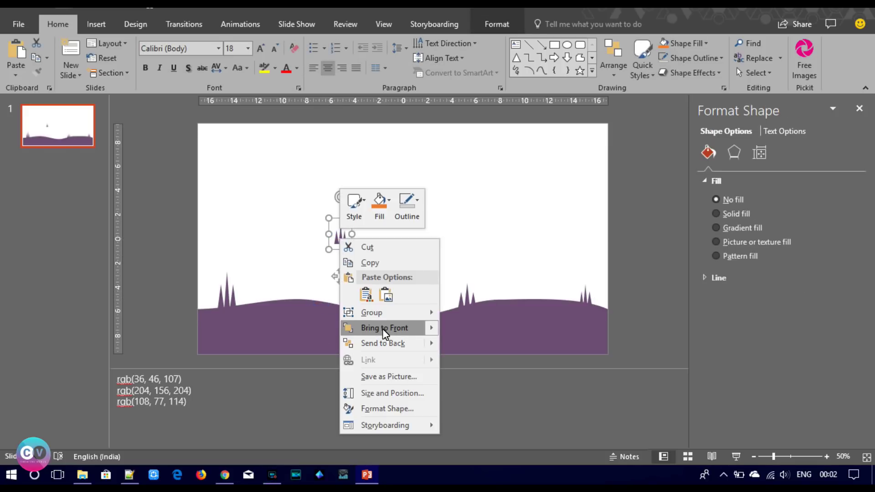
click(476, 346)
click(319, 246)
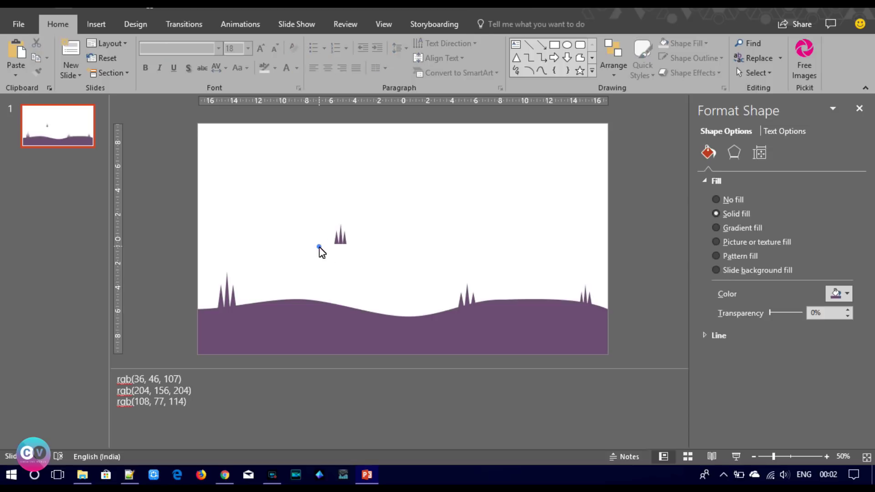
Add one more spike, regroup the spikes, and move the cluster back onto the hill
click(338, 246)
key(ctrl+v)
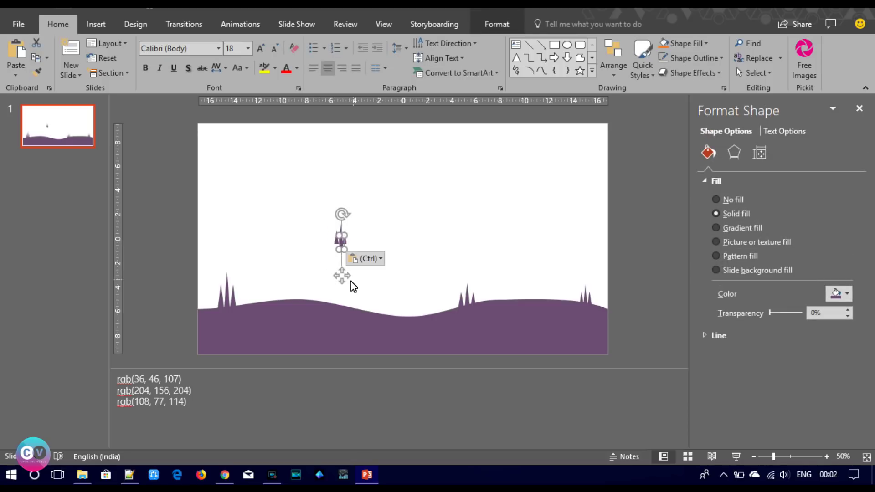
drag(336, 279, 337, 277)
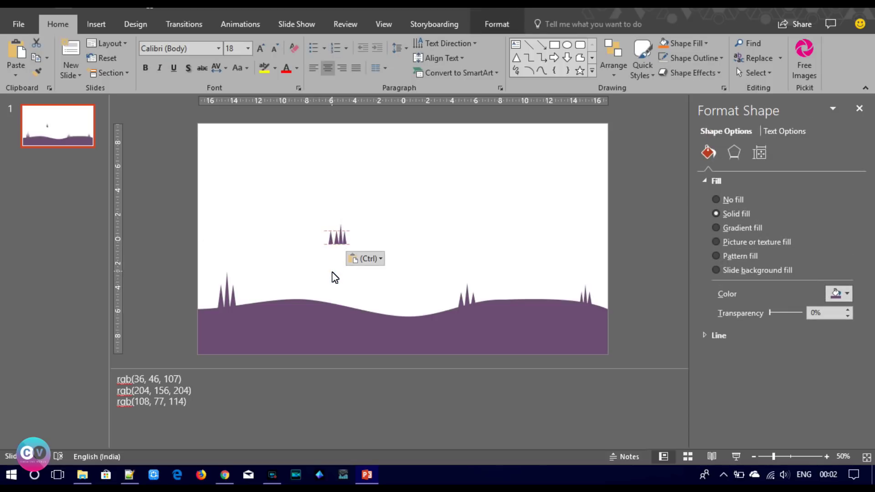
click(386, 250)
drag(288, 278, 406, 182)
key(ctrl+g)
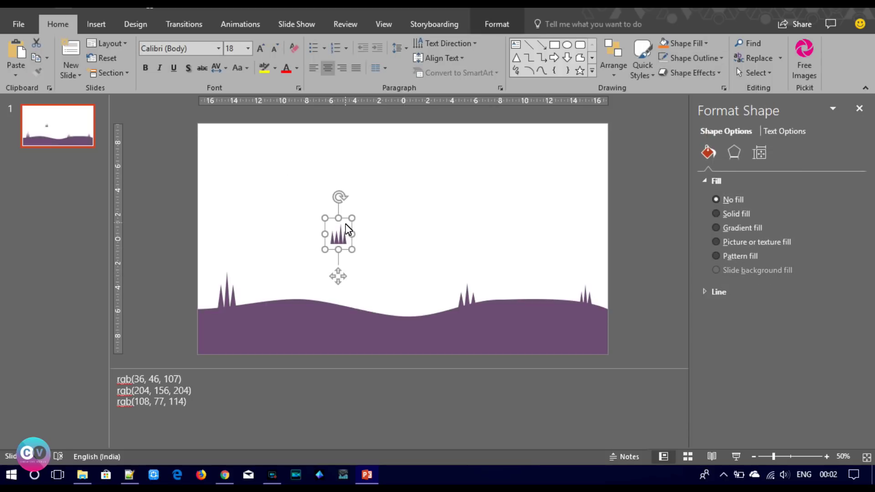
mouse_move(351, 228)
mouse_down()
mouse_move(358, 233)
mouse_move(286, 299)
mouse_up()
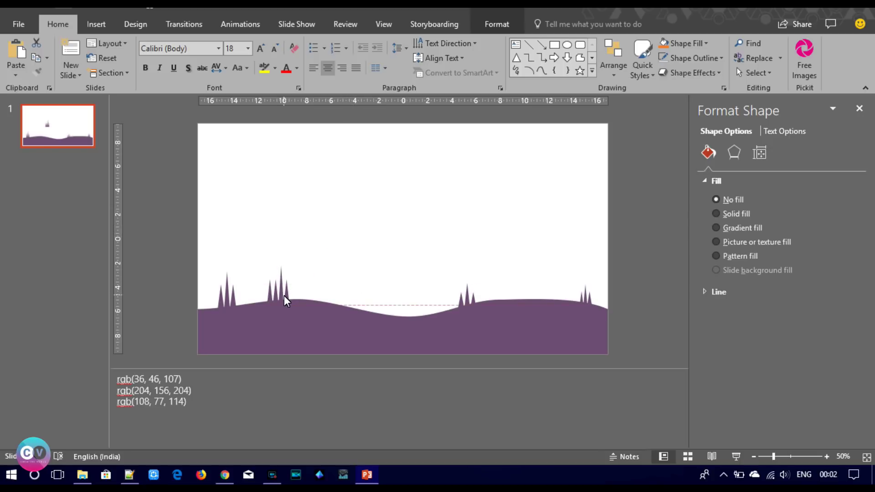
Set the far-left clump onto the hill and place a slightly smaller copy further right
click(227, 305)
drag(238, 267, 228, 297)
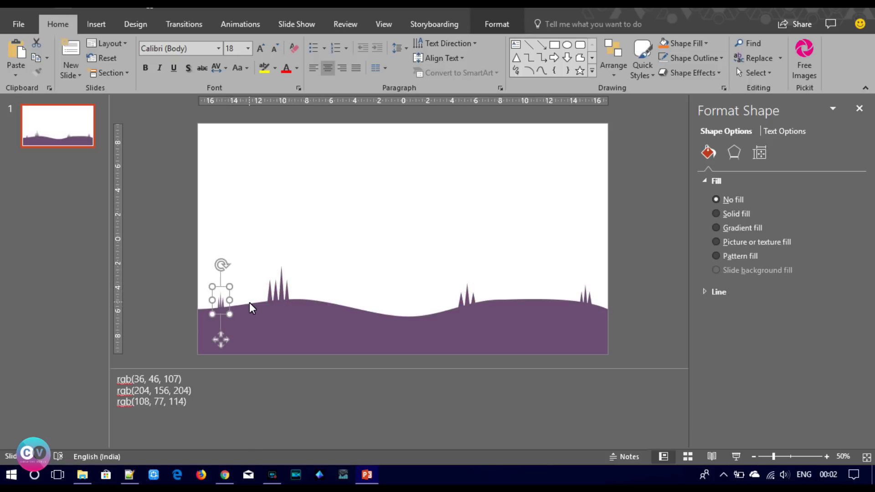
key(ctrl+v)
drag(227, 316, 364, 315)
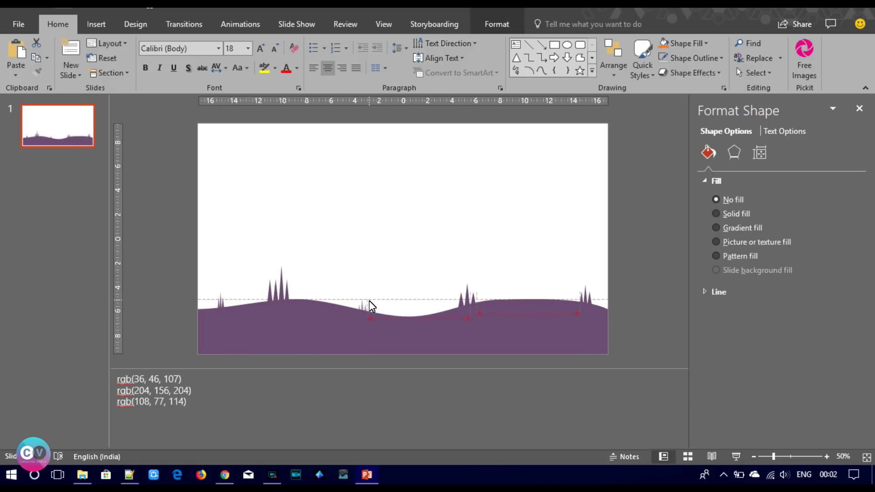
drag(374, 292, 373, 294)
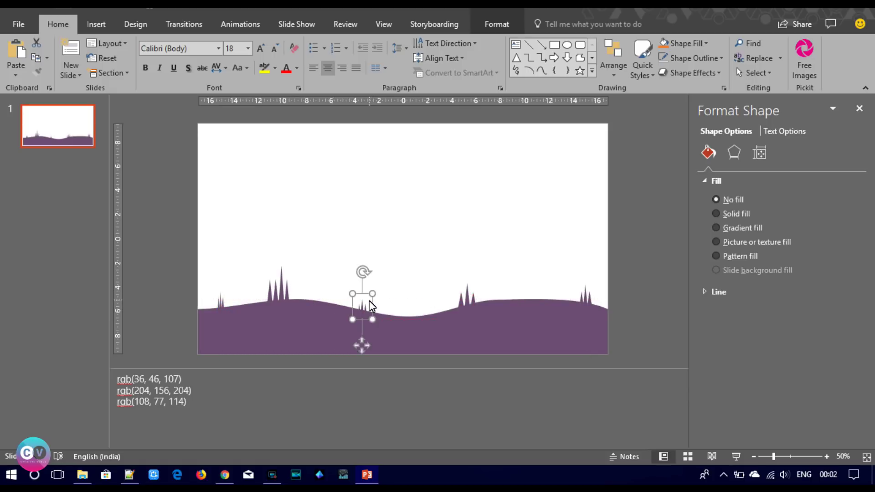
Stretch the grass clump right of centre noticeably taller
click(469, 294)
drag(475, 283, 484, 261)
click(474, 278)
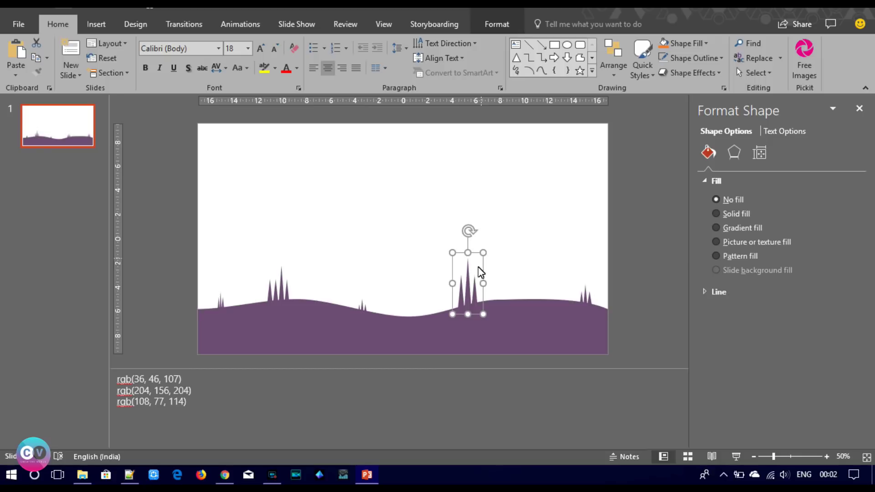
click(495, 291)
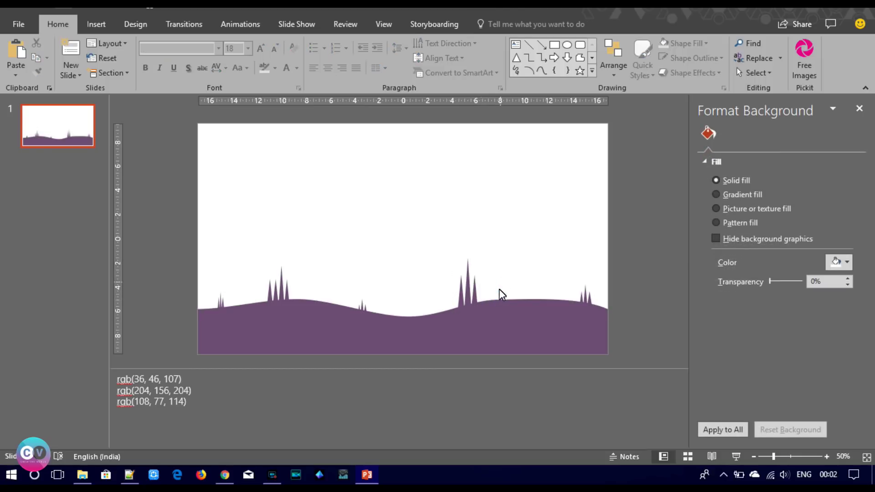
Edit the hill's points to level and smooth the valley curve
click(541, 309)
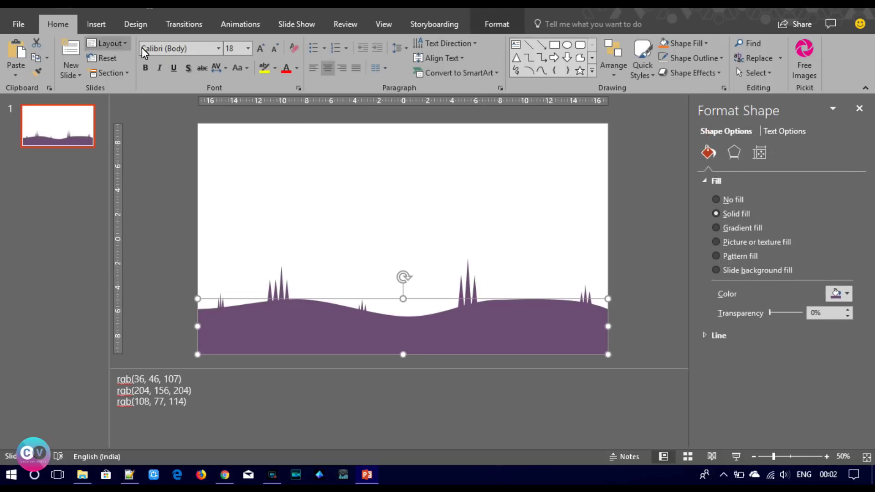
click(497, 24)
click(120, 43)
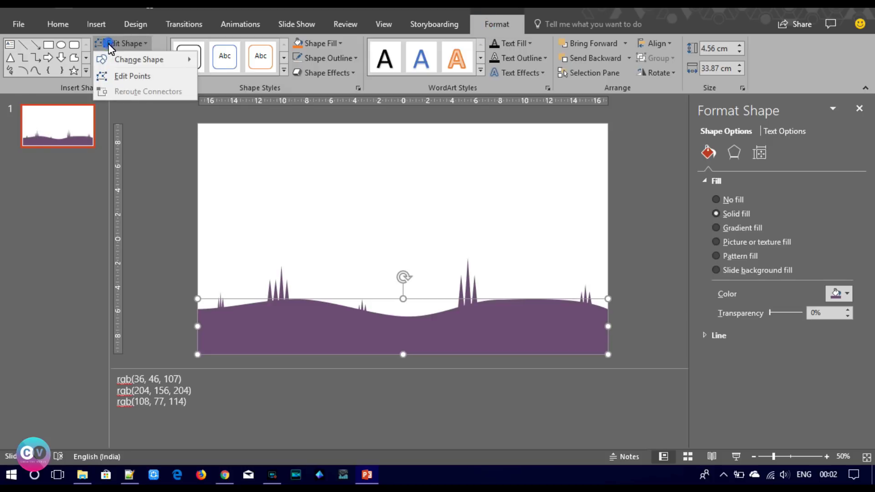
click(132, 78)
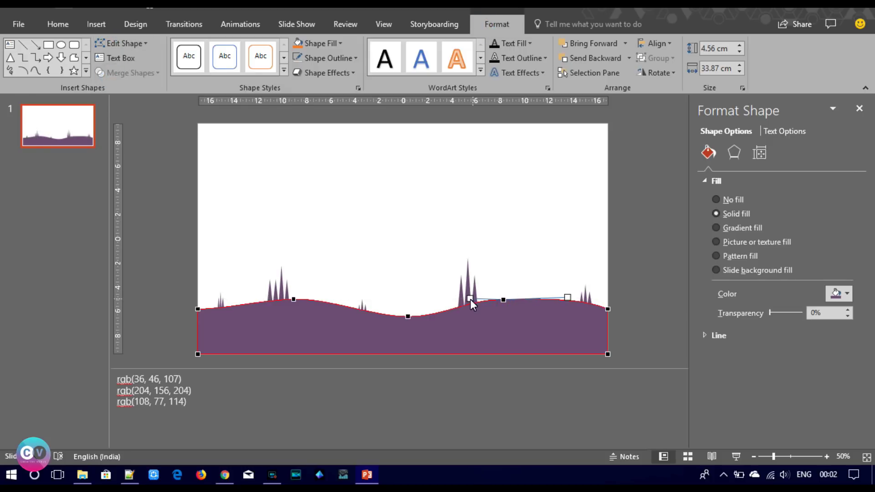
click(409, 316)
drag(407, 307, 406, 314)
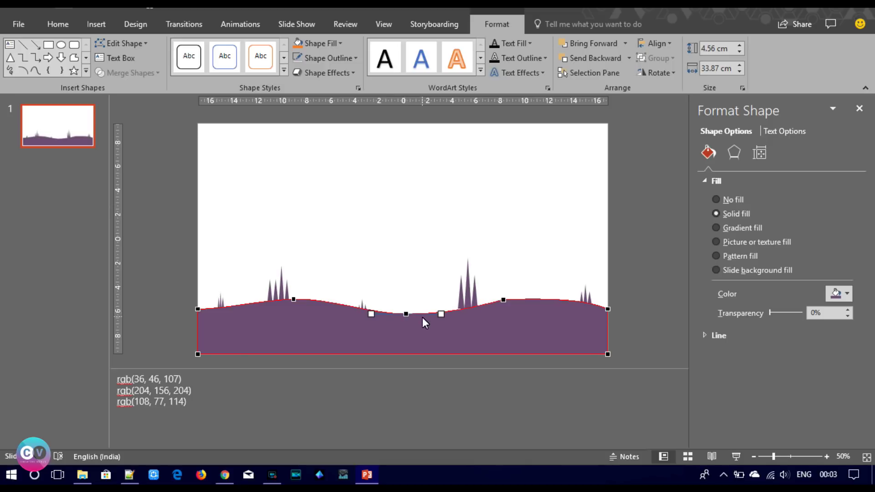
drag(364, 307, 363, 310)
click(293, 300)
click(382, 275)
Re-enter point editing on the hill and adjust the right-hand crest point
click(529, 308)
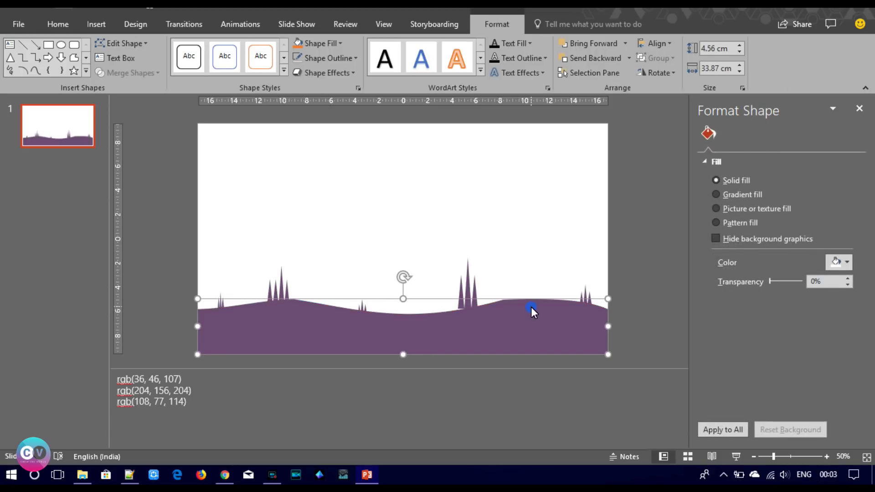
click(122, 43)
click(128, 72)
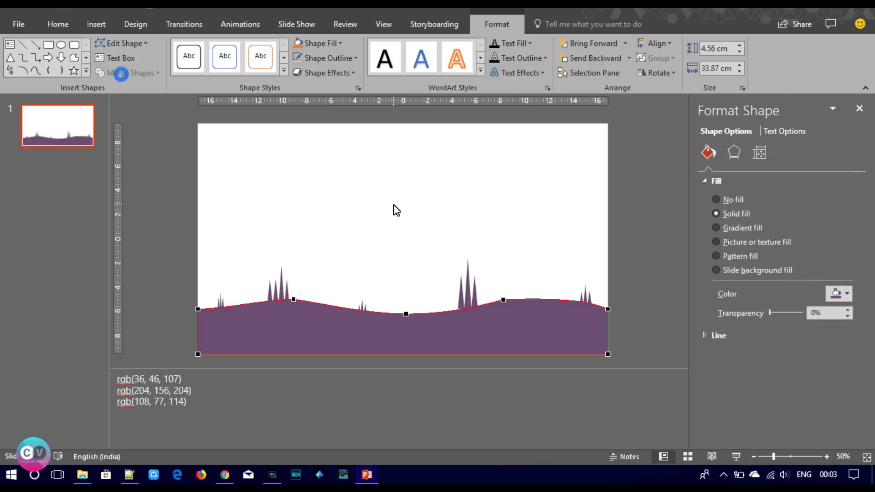
click(608, 309)
click(556, 254)
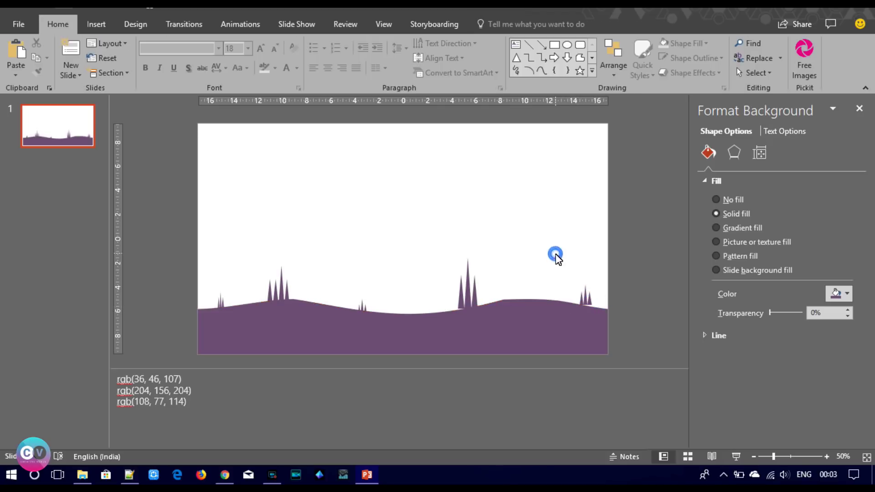
Nudge the tall grass clump slightly right onto the rising slope
click(586, 301)
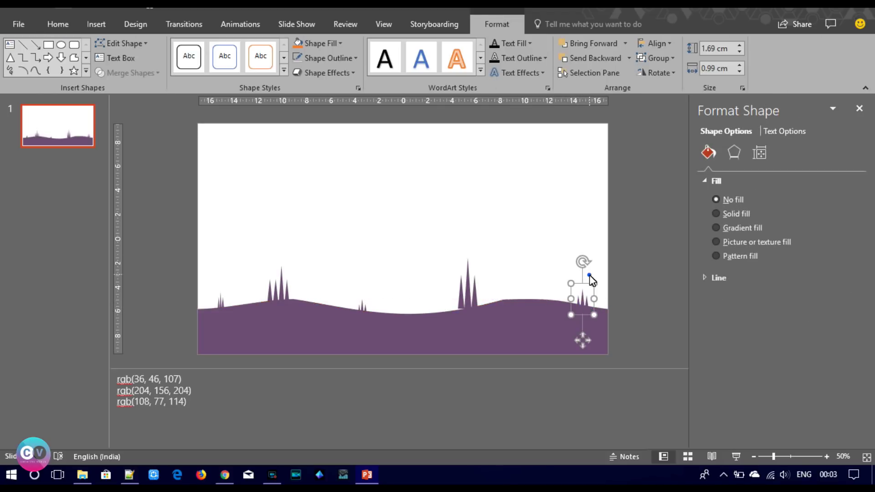
click(588, 274)
drag(474, 304, 480, 306)
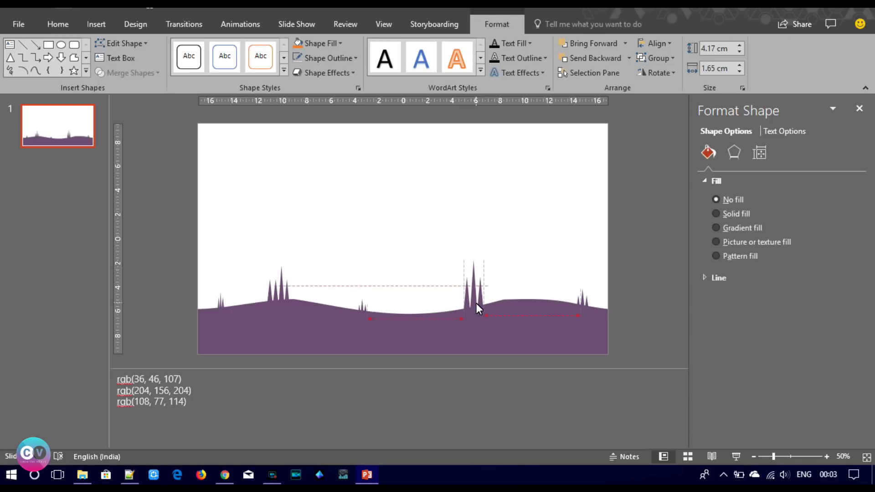
click(517, 261)
click(96, 24)
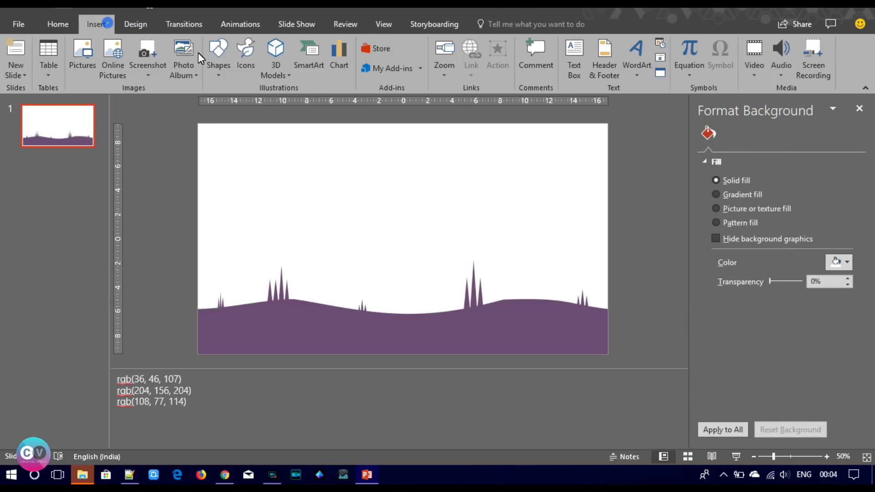
Draw and enlarge a right triangle, then join a horizontally flipped copy to form one peak
click(225, 68)
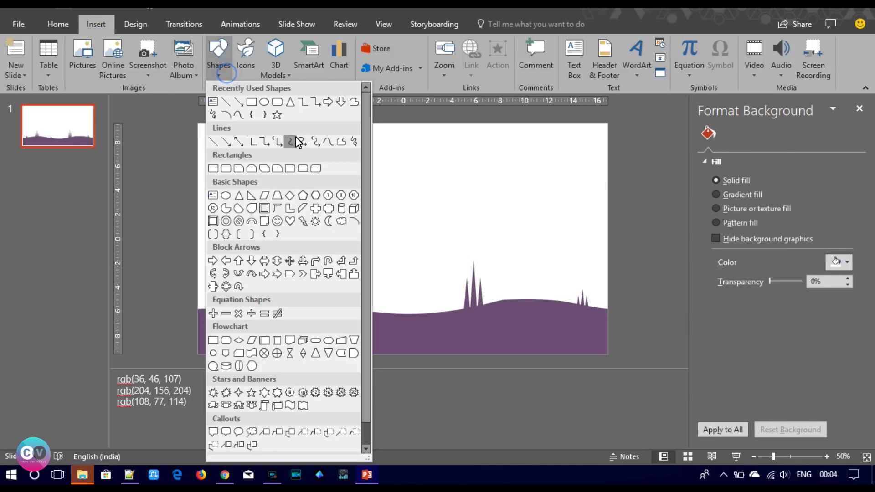
click(252, 200)
drag(358, 199, 417, 280)
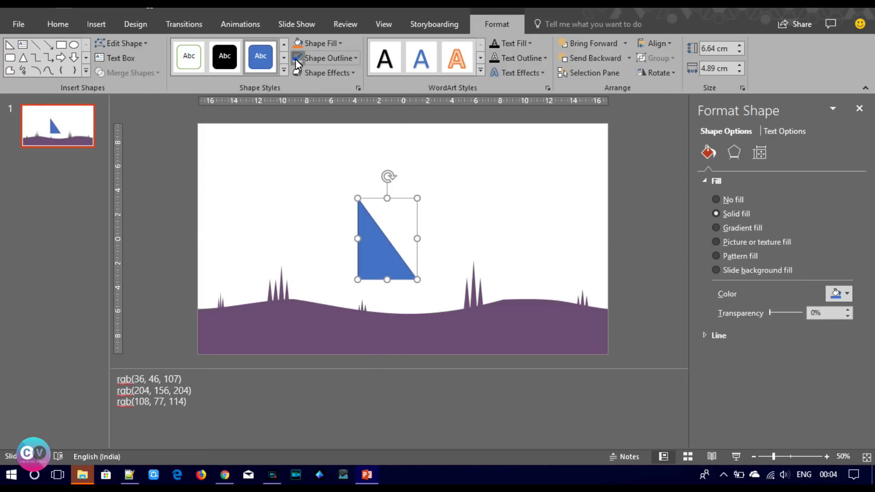
drag(417, 198, 442, 159)
key(ctrl+c)
key(ctrl+v)
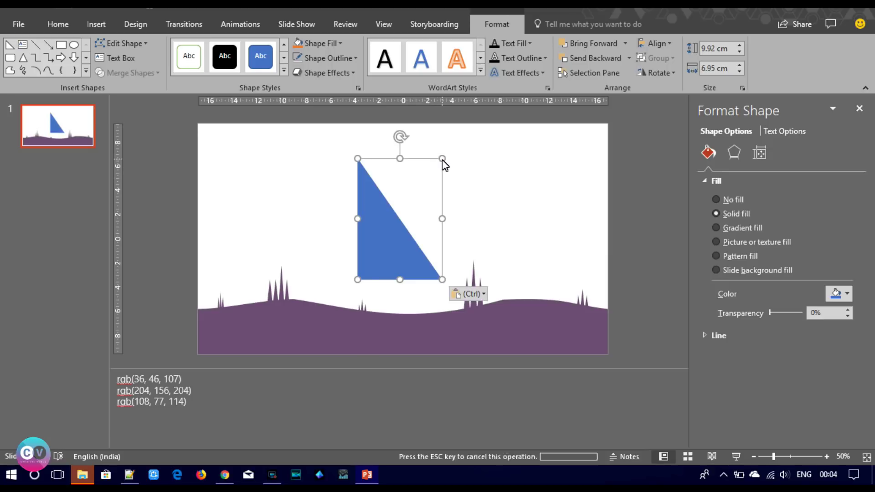
click(661, 74)
click(669, 133)
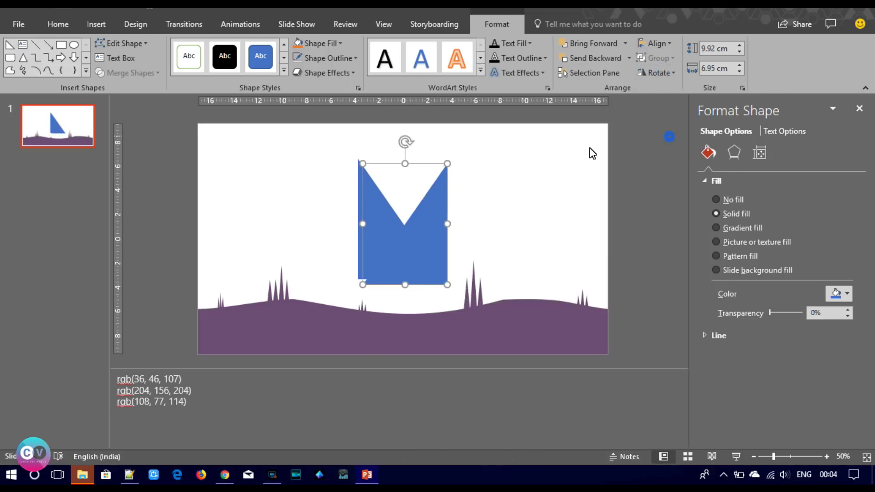
drag(439, 239, 344, 237)
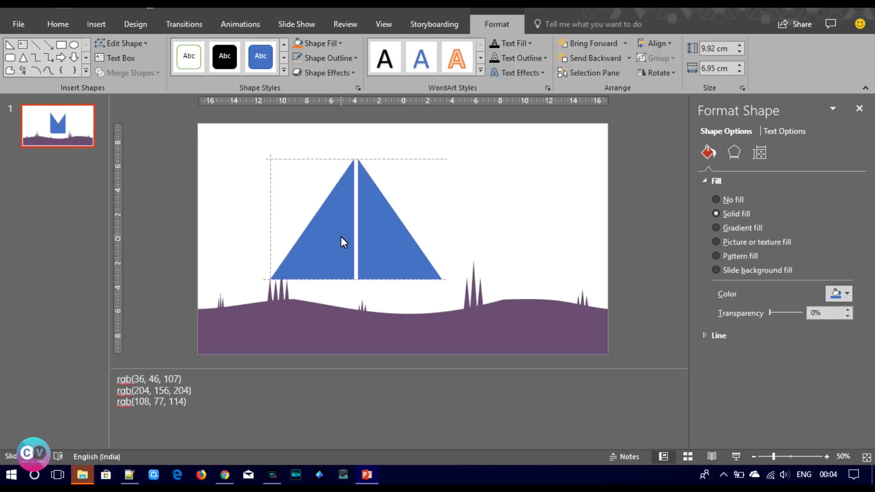
click(452, 218)
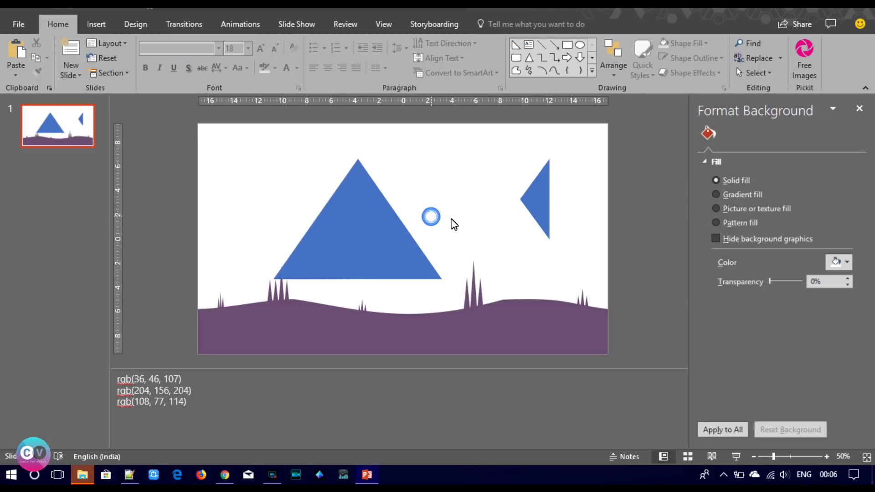
Paste a copy of the right half-triangle as a second peak overlapping the big mountain
click(357, 226)
click(386, 230)
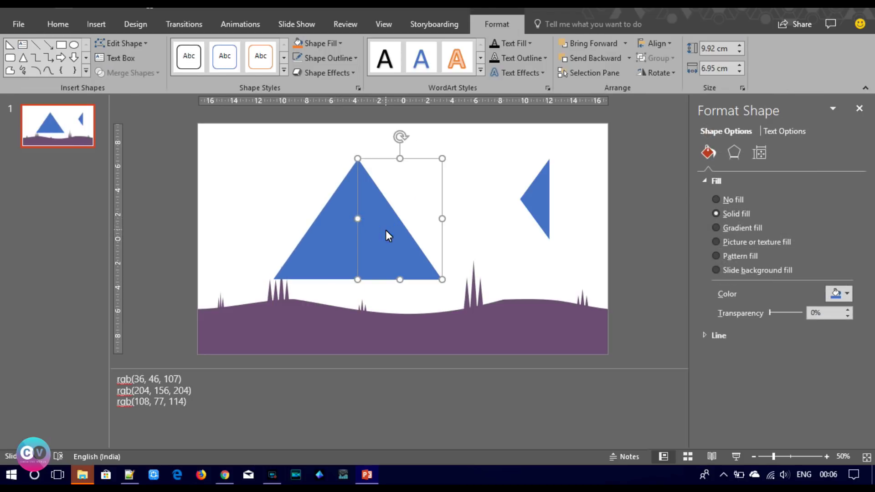
key(ctrl+v)
drag(392, 229, 450, 220)
mouse_move(540, 201)
mouse_down()
mouse_move(416, 209)
mouse_move(410, 201)
mouse_up()
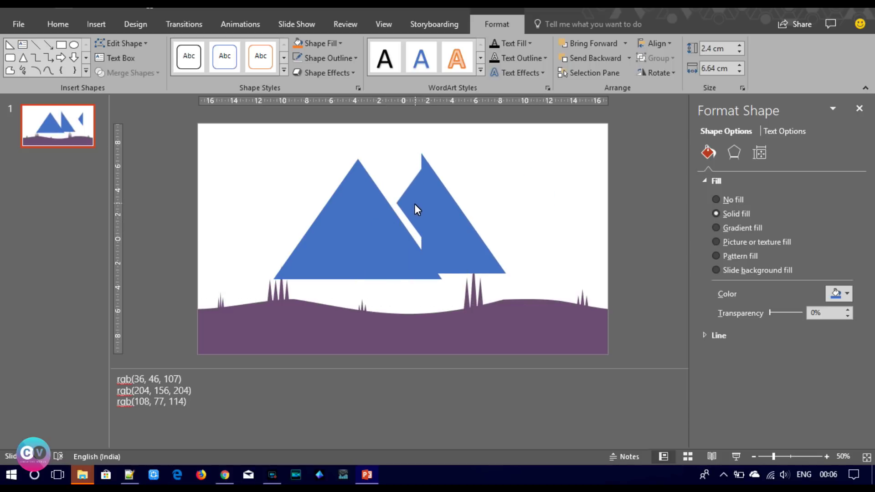
drag(410, 200, 411, 197)
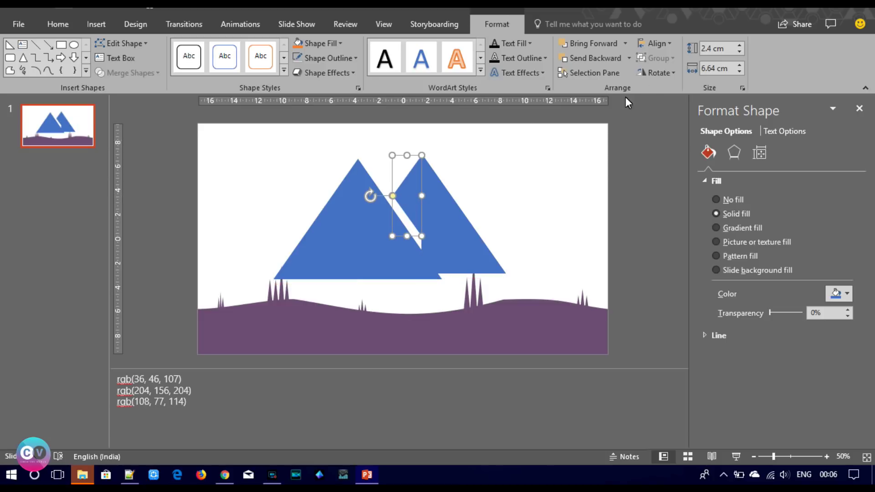
Flip the narrow triangle horizontally and slide it onto the second peak's left edge
click(655, 75)
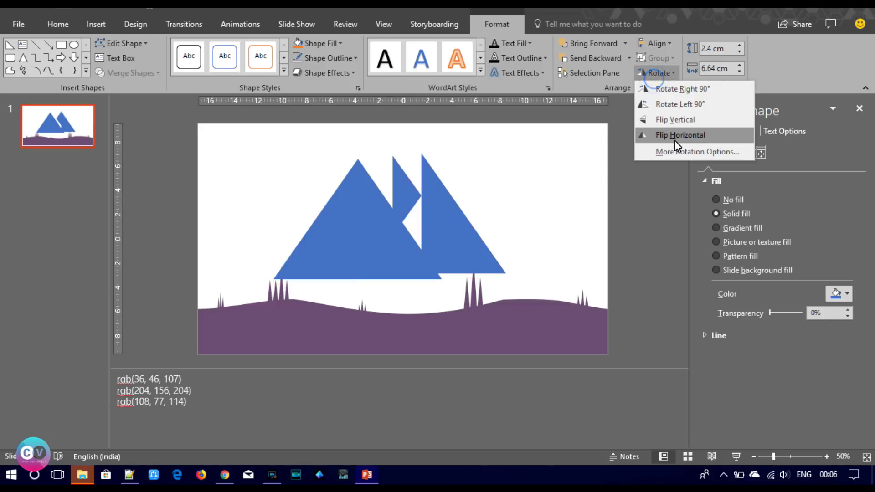
click(681, 138)
drag(408, 214, 423, 215)
Subtract the narrow triangle from the second peak with Merge Shapes to notch its edge
click(440, 214)
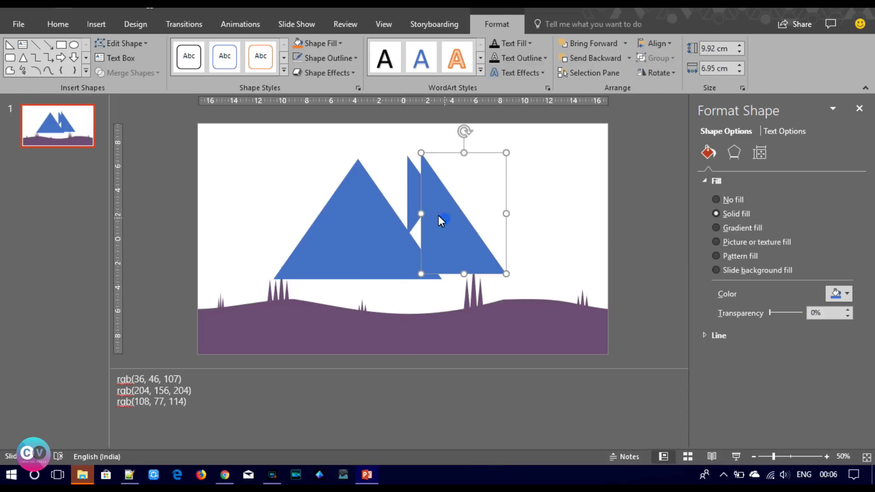
shift+click(414, 202)
click(123, 73)
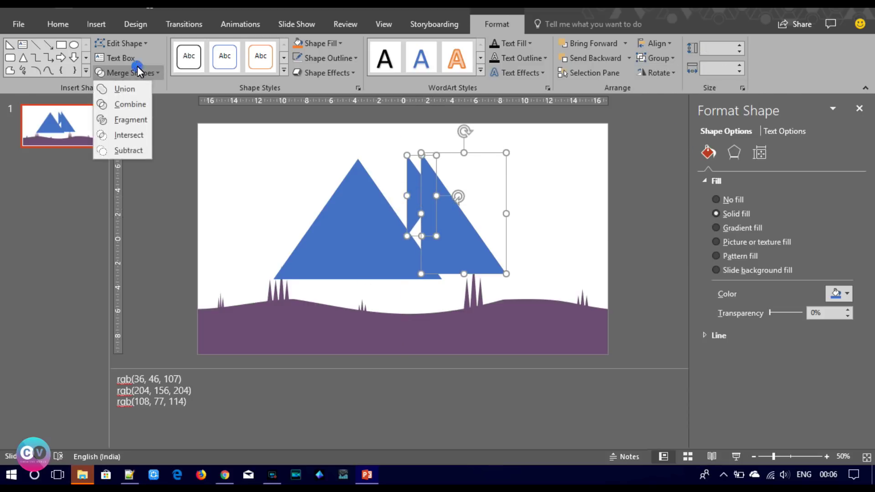
click(129, 135)
click(127, 149)
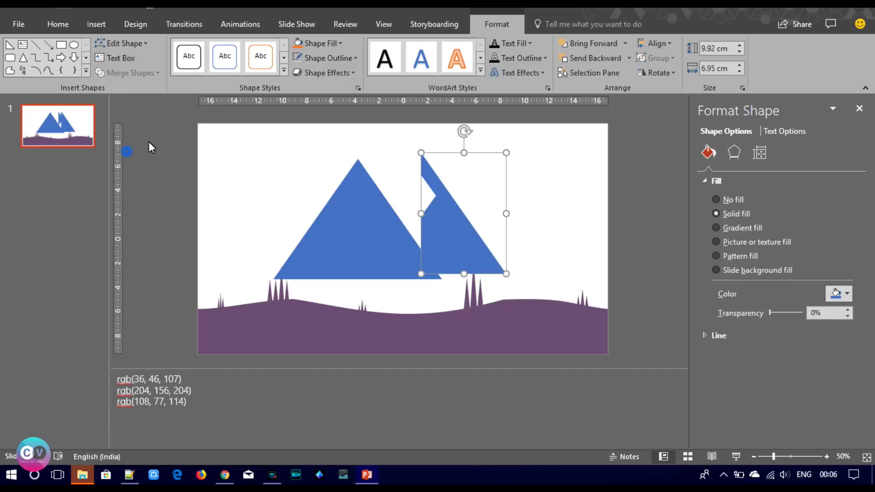
click(544, 215)
click(431, 226)
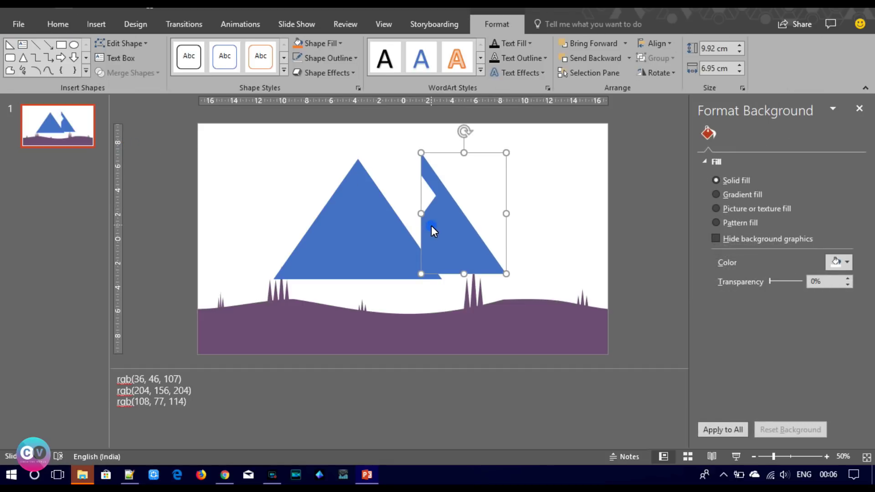
click(658, 73)
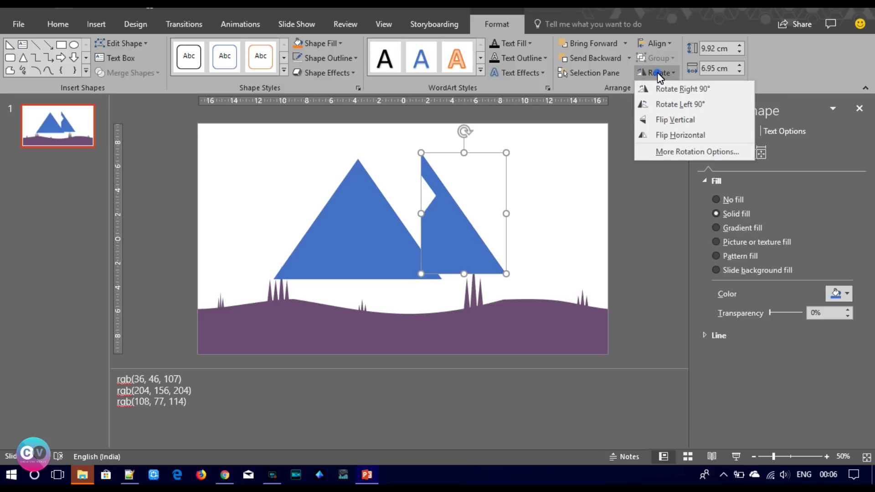
click(99, 24)
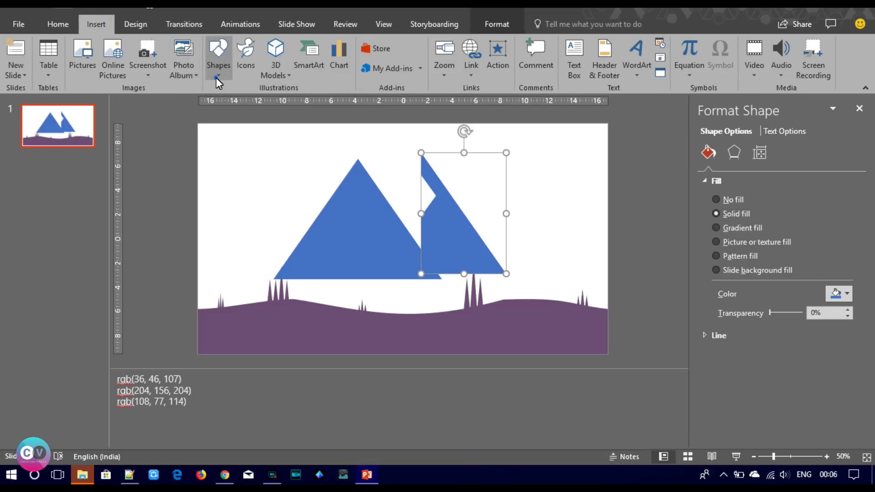
Draw an isosceles triangle at the upper right and rotate it 90° left
click(217, 78)
click(239, 195)
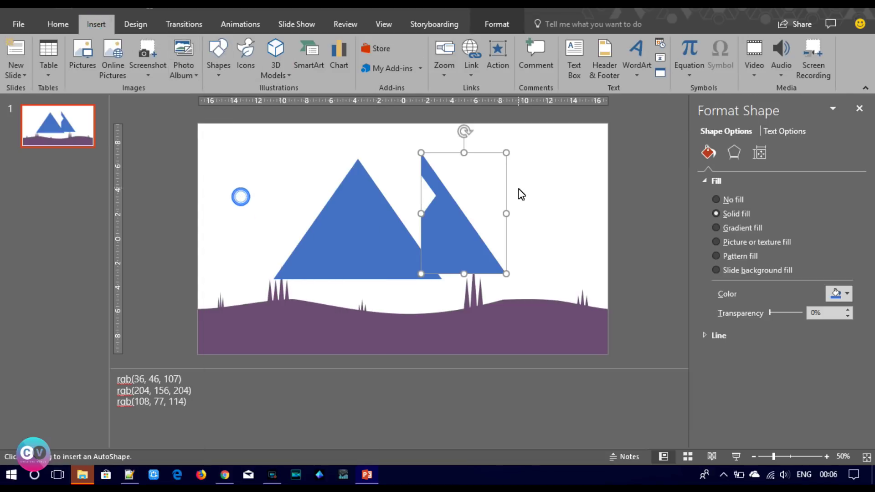
drag(516, 186, 564, 217)
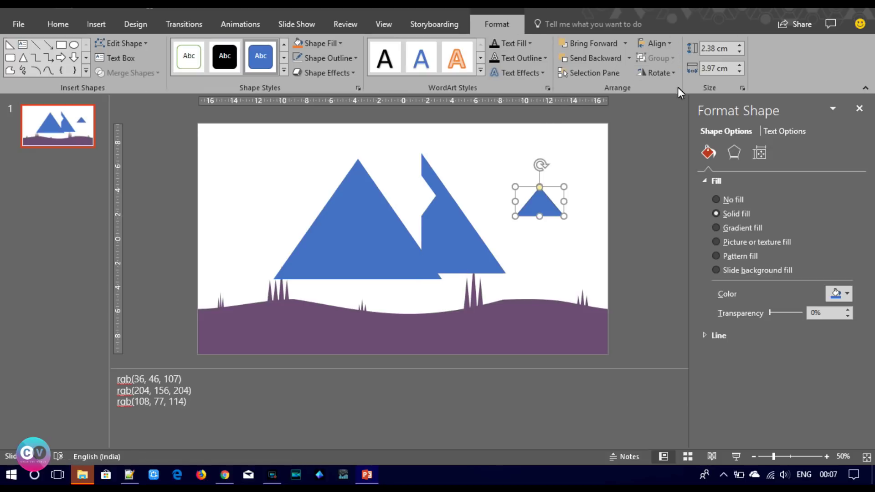
click(659, 73)
click(682, 105)
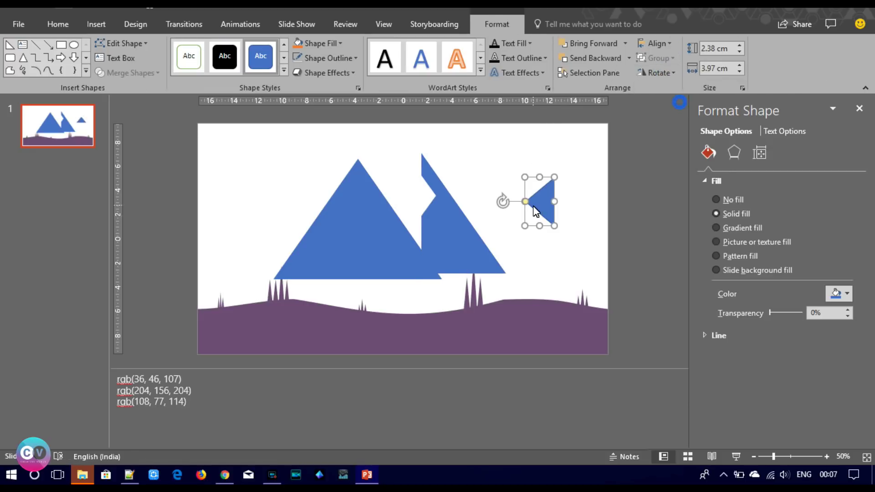
Narrow the triangle to half width, fit it into the mountain notch, and fill it orange
mouse_move(558, 206)
mouse_down()
mouse_move(542, 200)
mouse_move(419, 246)
mouse_move(419, 236)
mouse_up()
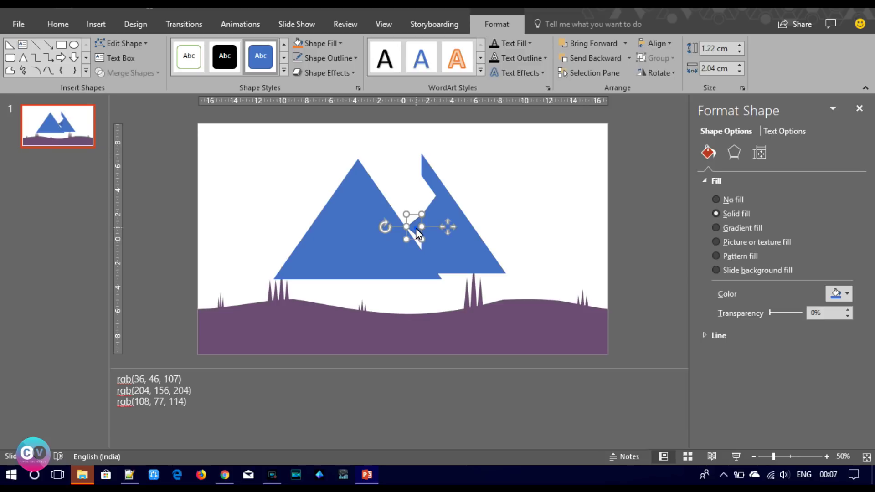
drag(415, 230, 416, 230)
click(299, 50)
click(522, 197)
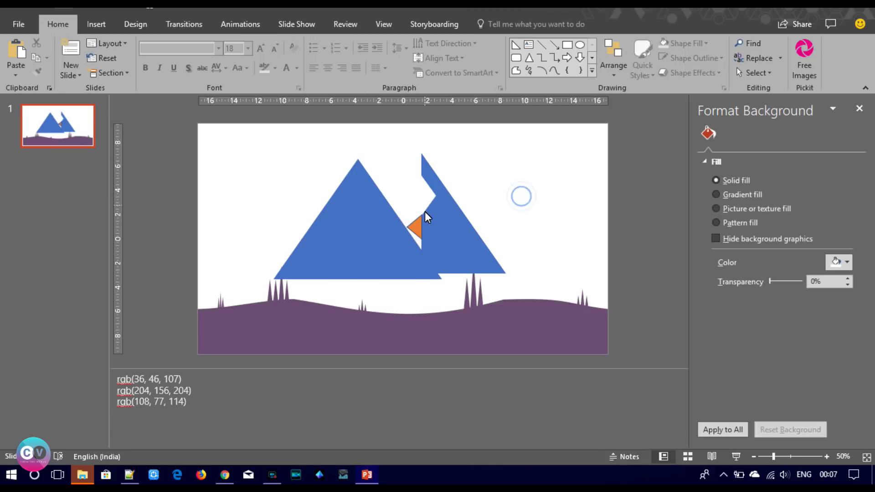
click(420, 221)
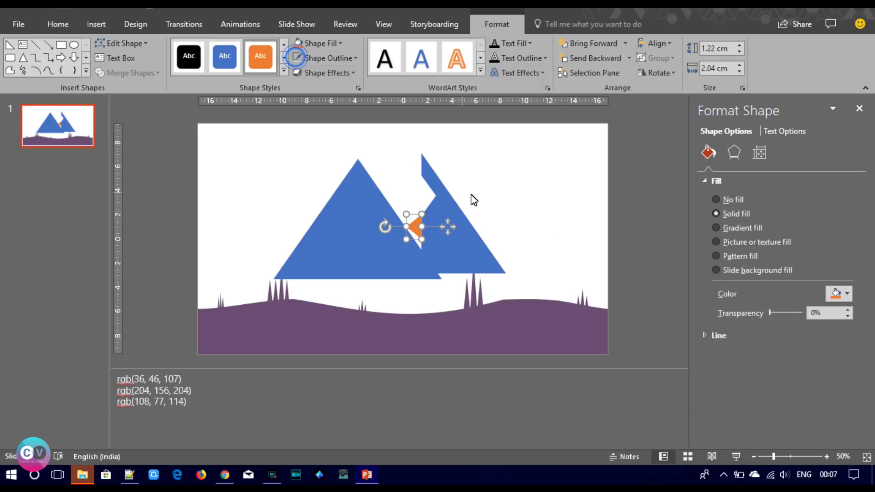
click(561, 236)
click(437, 228)
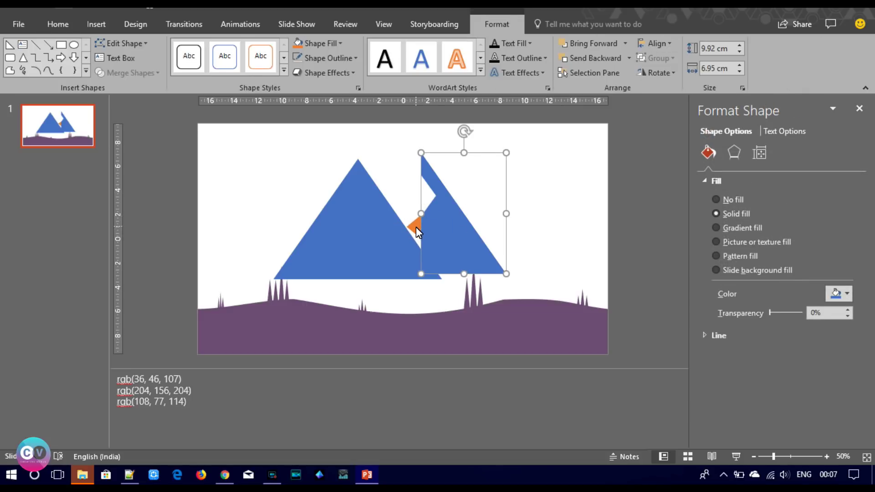
Nudge the orange triangle down and Union it with the notched right blue peak
click(416, 228)
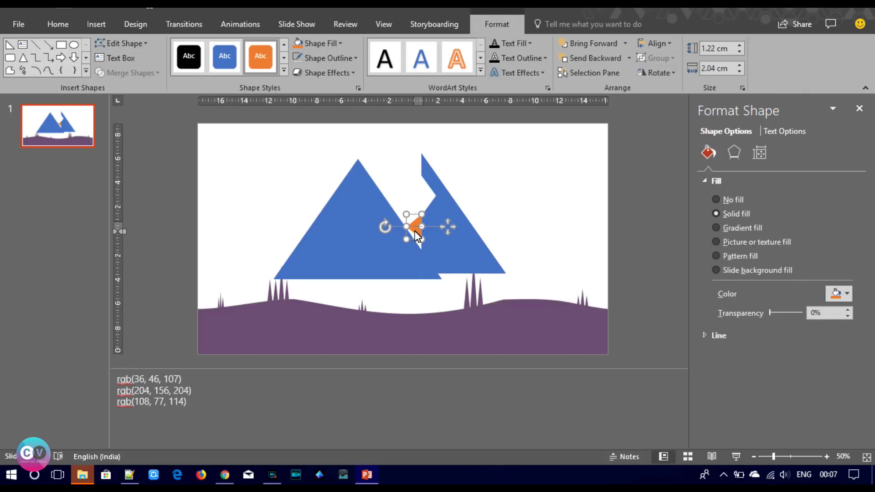
click(422, 238)
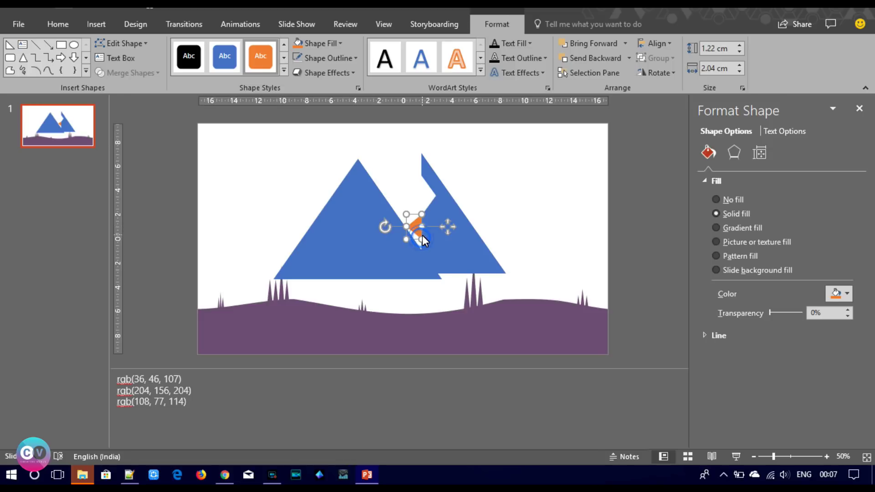
key(Down)
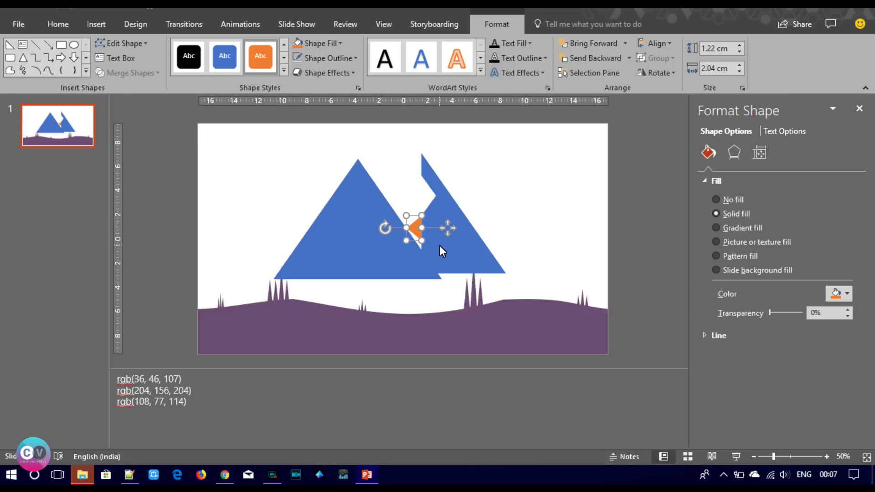
shift+click(439, 245)
click(141, 72)
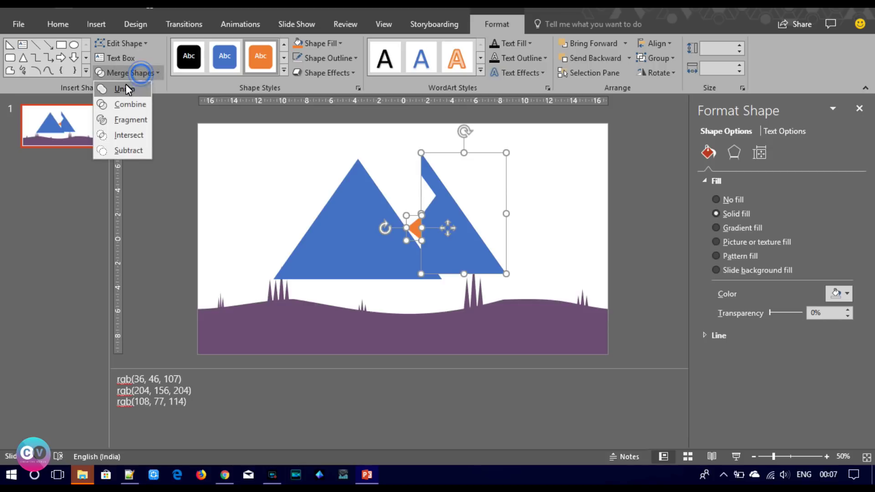
click(125, 89)
click(573, 215)
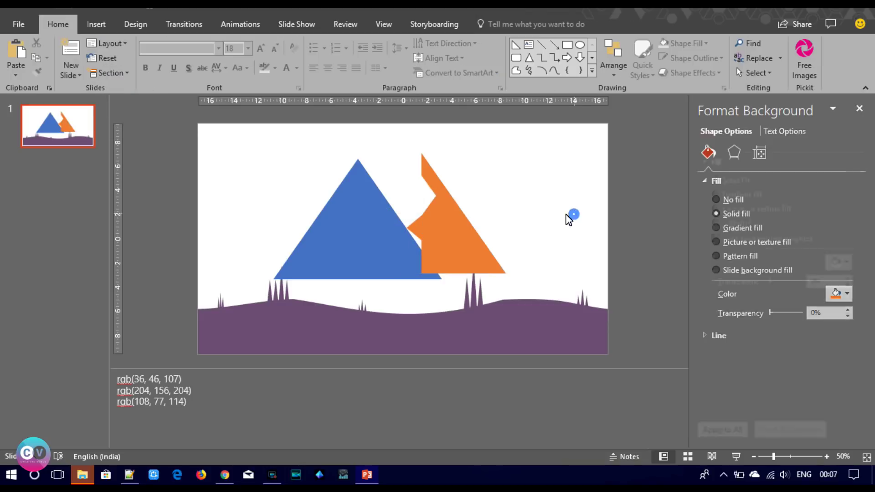
click(97, 23)
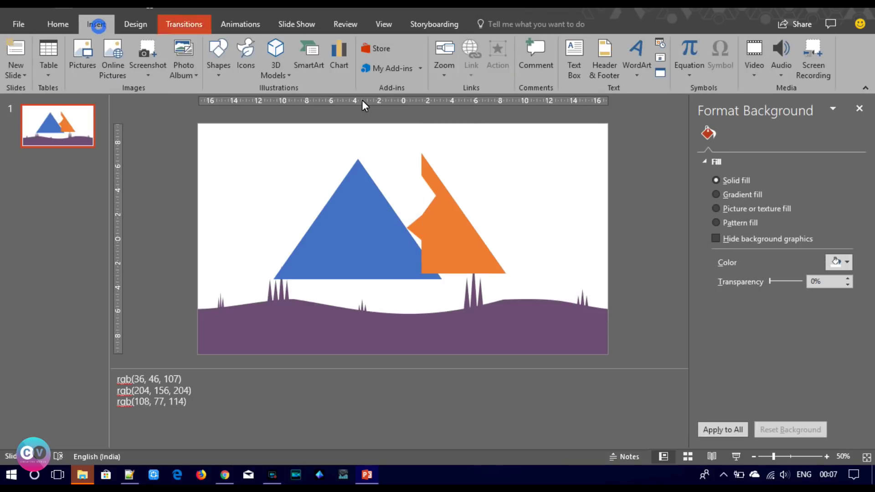
Draw a small triangle, rotate it 90° right, and place it at the orange shape's lower left
click(216, 73)
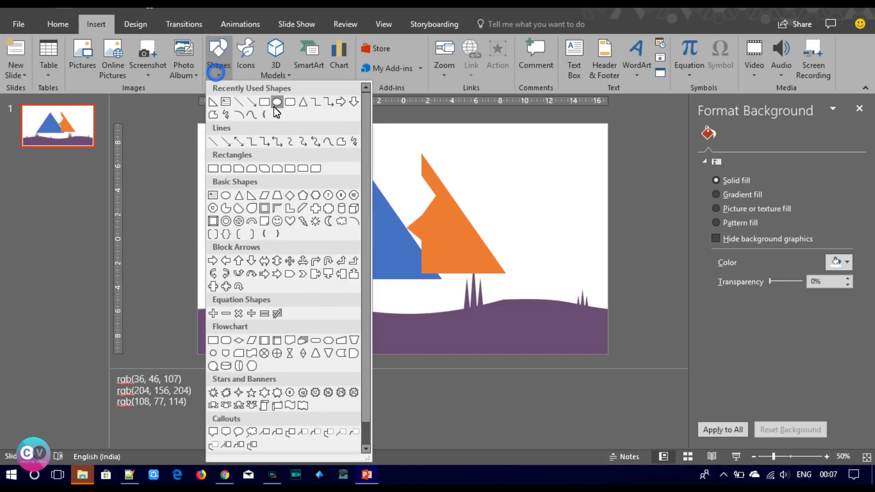
click(299, 102)
drag(497, 187, 537, 213)
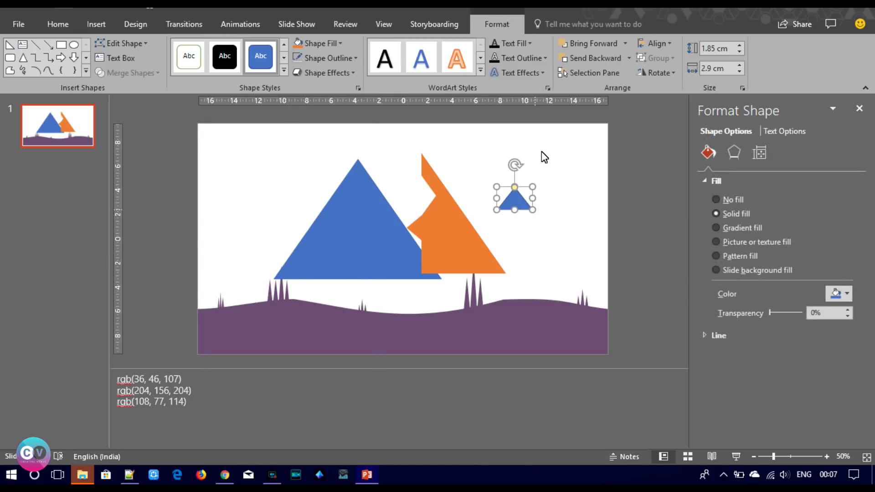
click(668, 74)
click(678, 91)
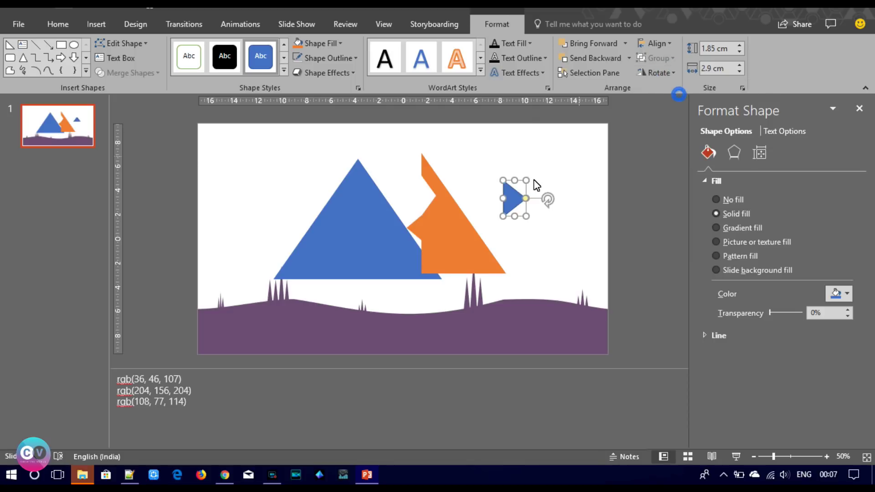
click(299, 57)
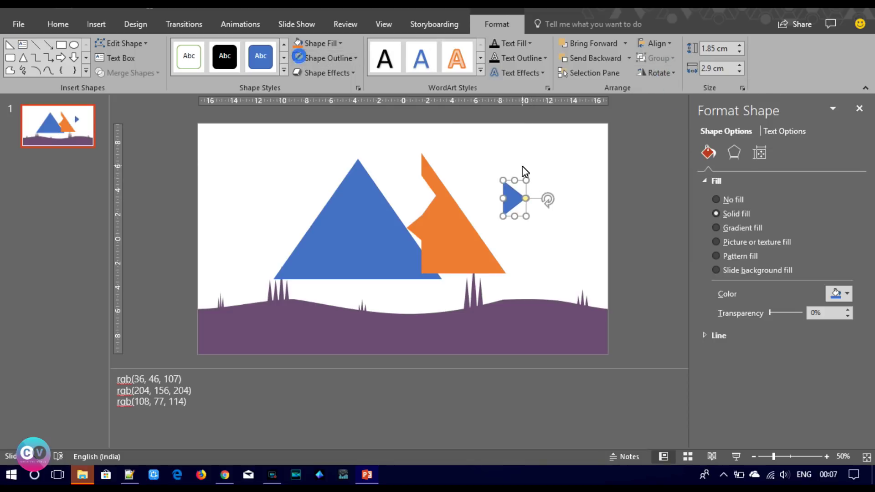
drag(512, 199, 430, 265)
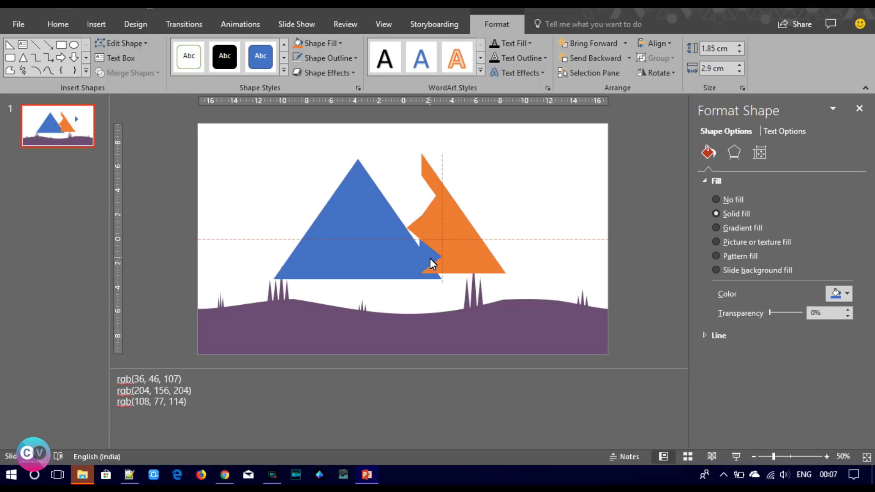
drag(431, 259, 432, 259)
Select the orange shape then the small triangle and Subtract to cut the wedge
click(432, 259)
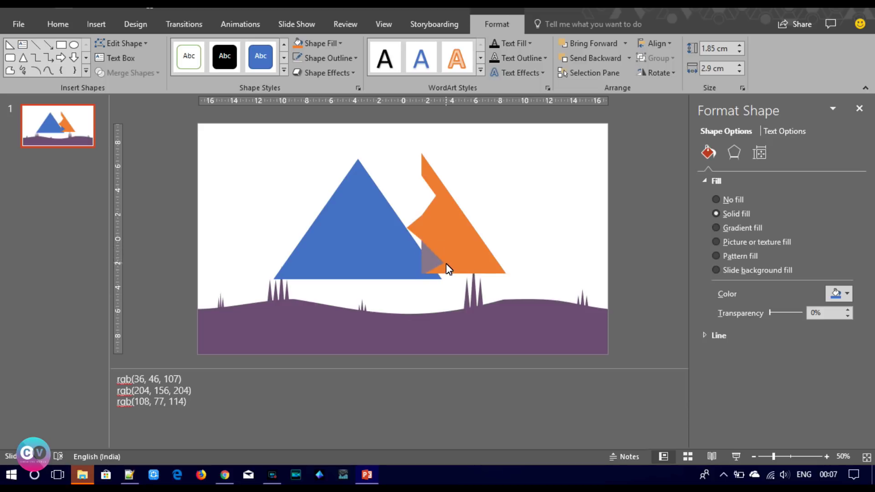
click(447, 265)
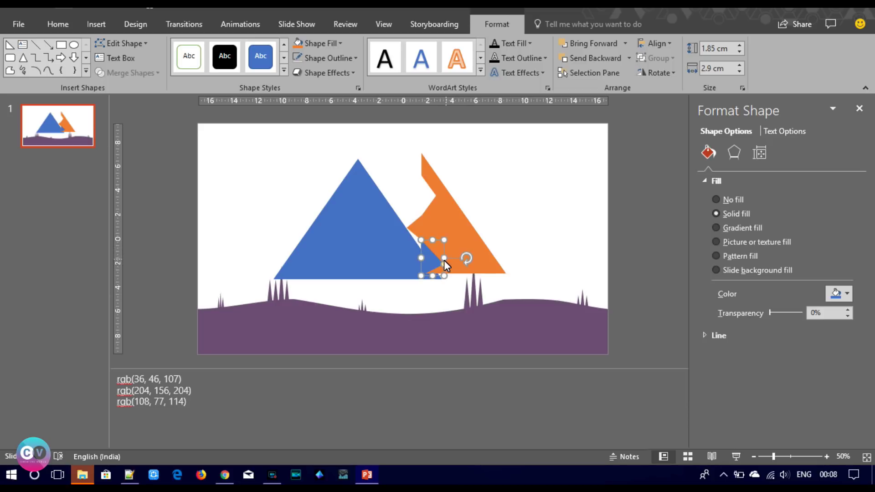
click(441, 259)
click(438, 257)
click(454, 239)
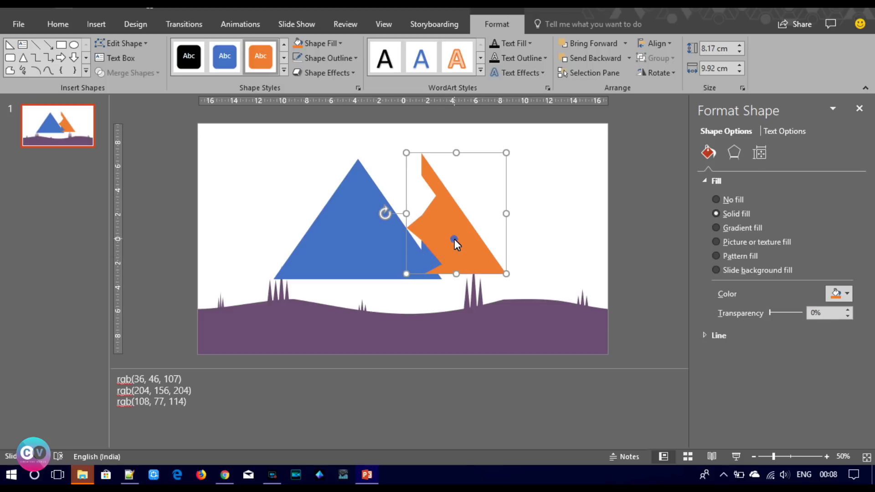
shift+click(432, 259)
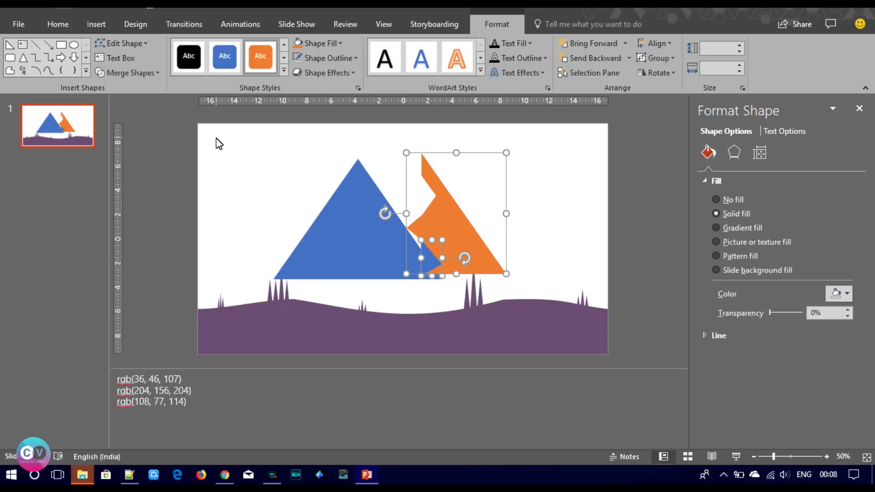
click(130, 79)
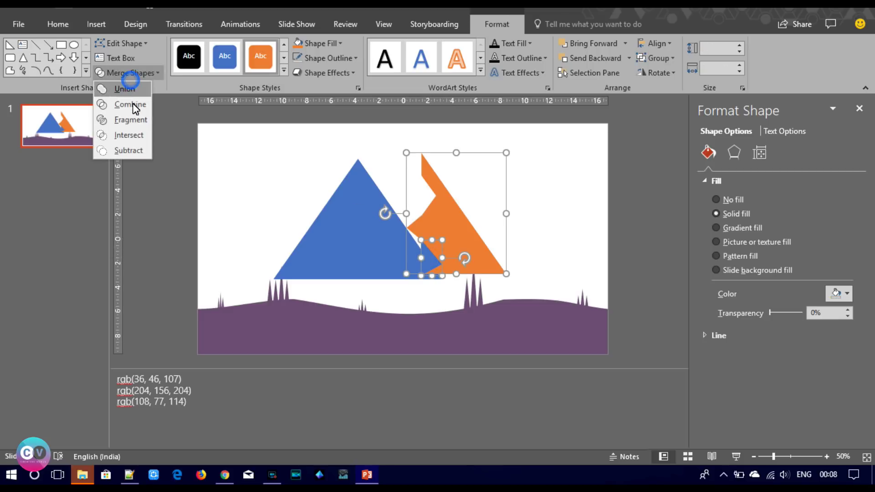
click(140, 148)
click(528, 233)
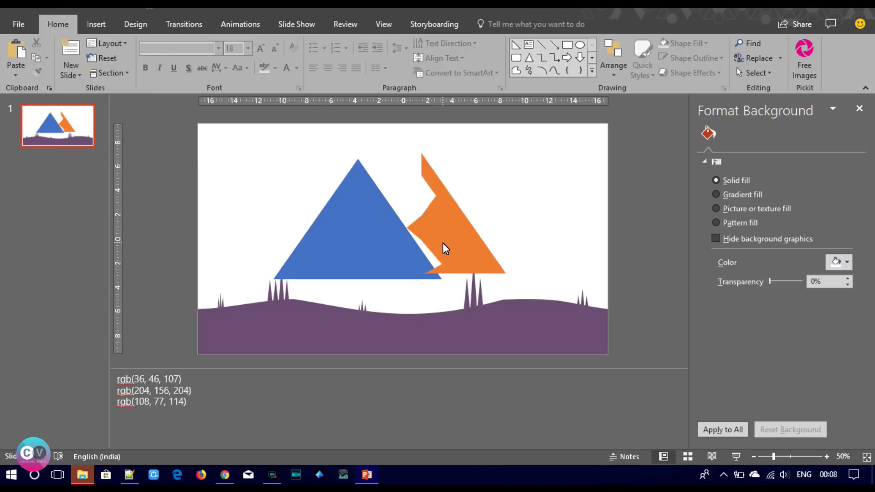
Drag the orange shape left until it overlaps the blue triangle's right side
click(456, 240)
drag(456, 240, 395, 246)
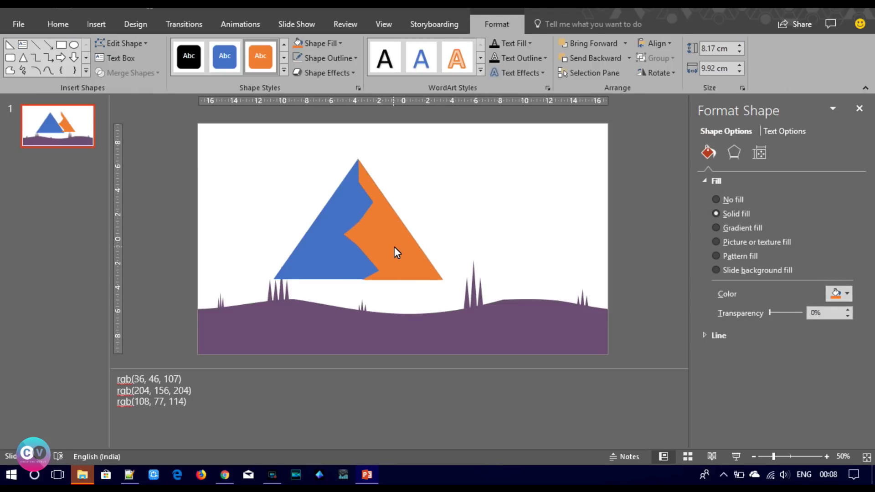
drag(395, 246, 392, 247)
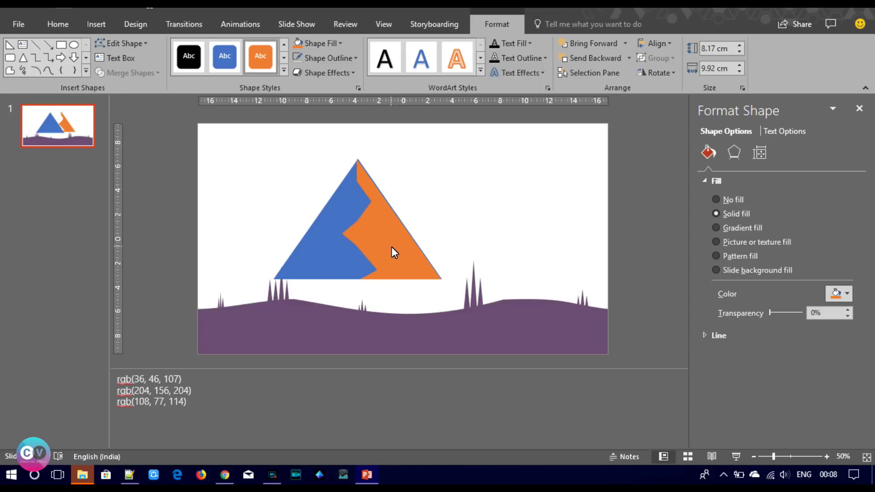
drag(392, 246, 393, 247)
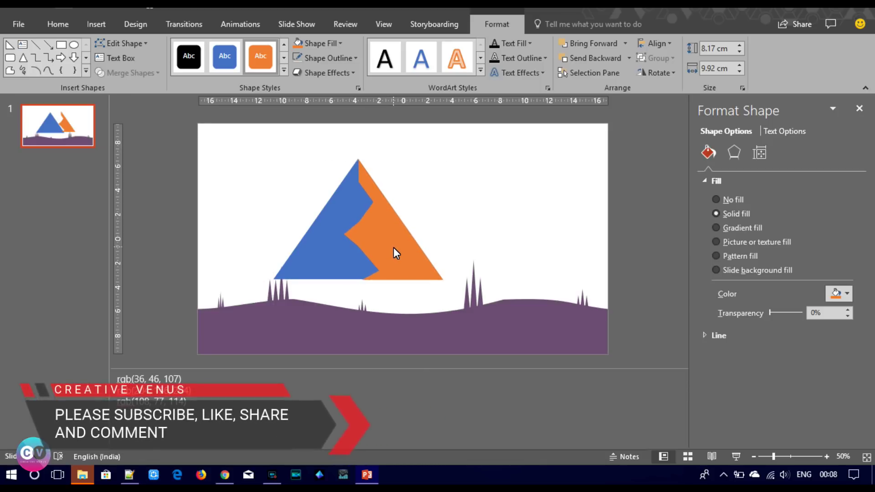
click(393, 247)
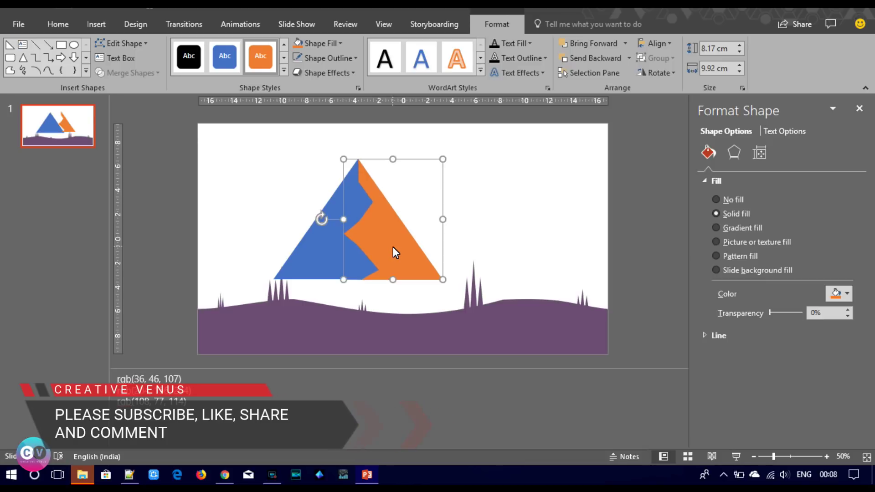
click(479, 249)
click(384, 239)
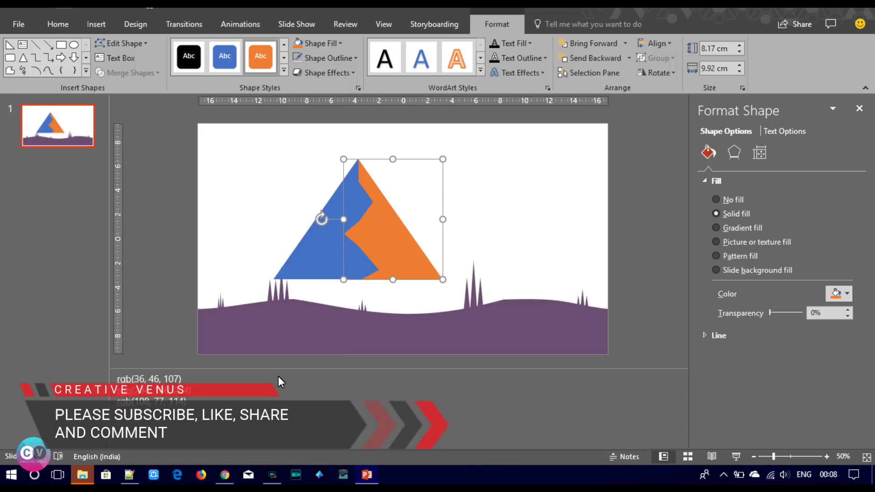
click(838, 293)
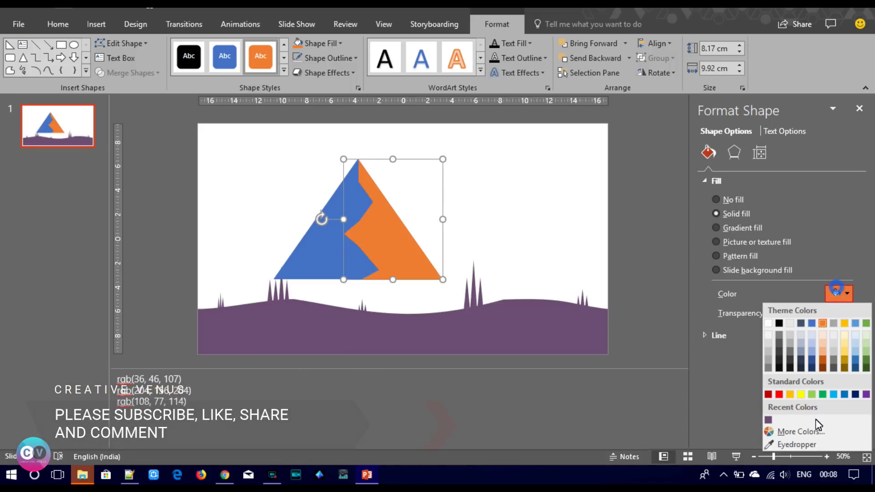
Eyedrop the ground's purple onto the orange, blue and remaining mountain pieces
click(813, 444)
click(322, 324)
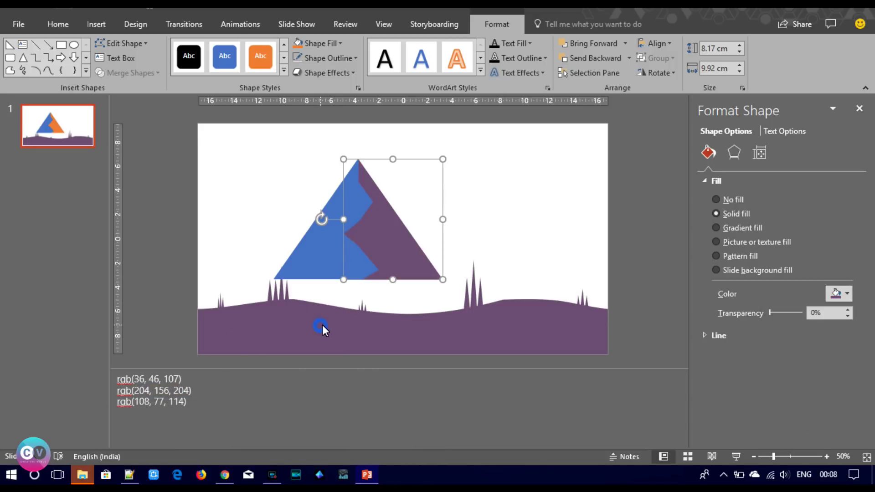
click(325, 253)
click(838, 294)
click(820, 450)
click(330, 318)
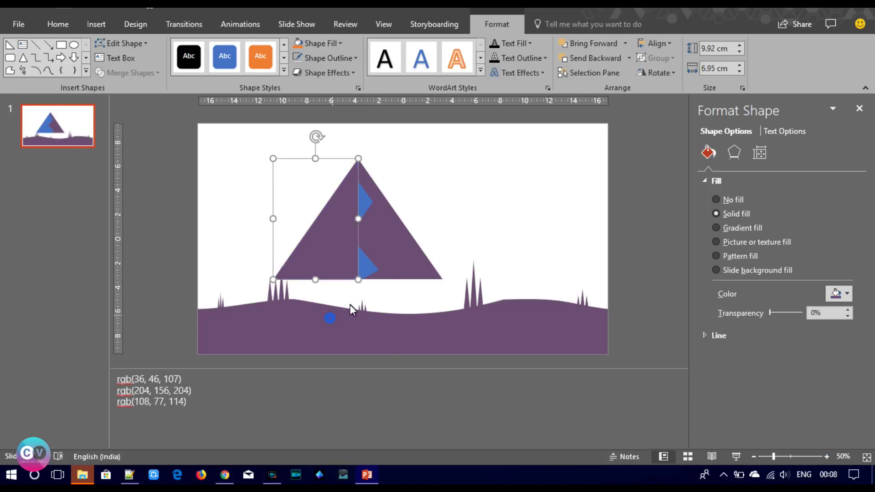
click(368, 267)
click(837, 294)
click(820, 450)
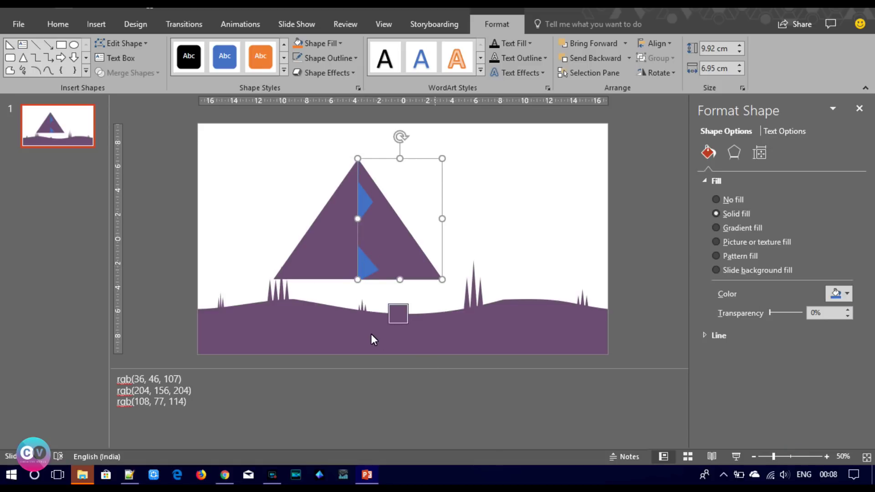
click(373, 335)
click(518, 248)
Lighten the right face's purple via More Colors by raising its luminance
click(399, 242)
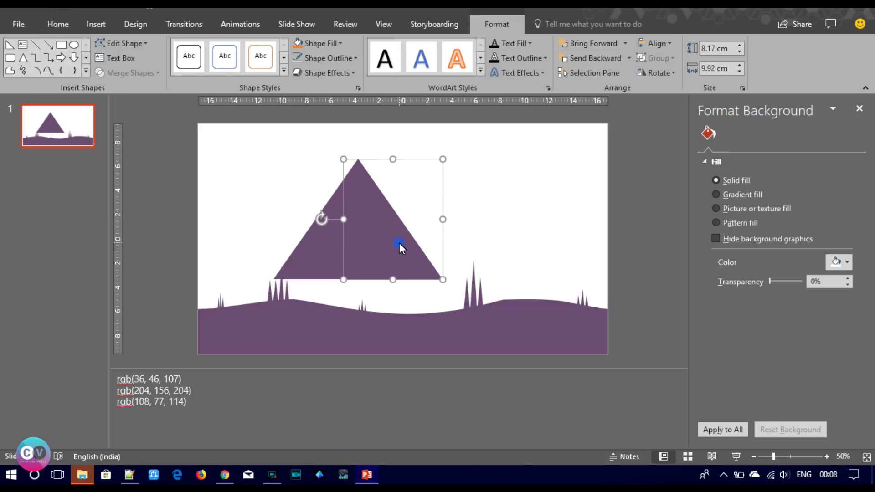
right_click(399, 243)
click(430, 221)
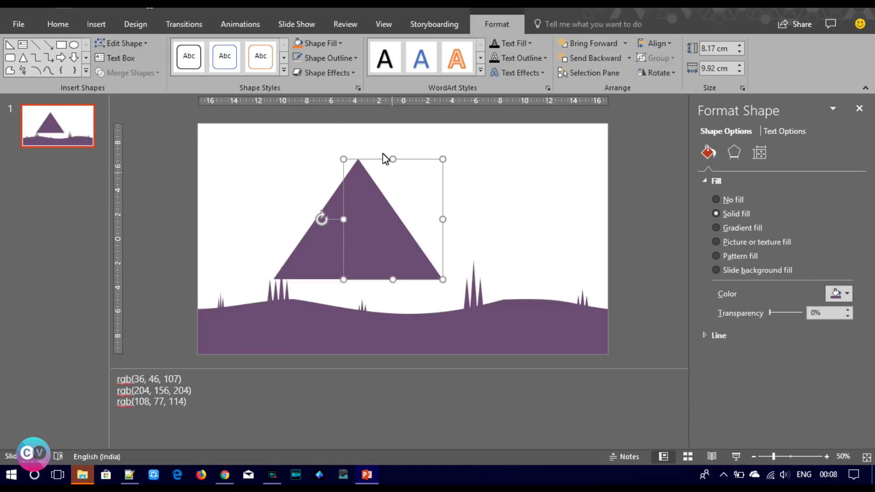
click(847, 294)
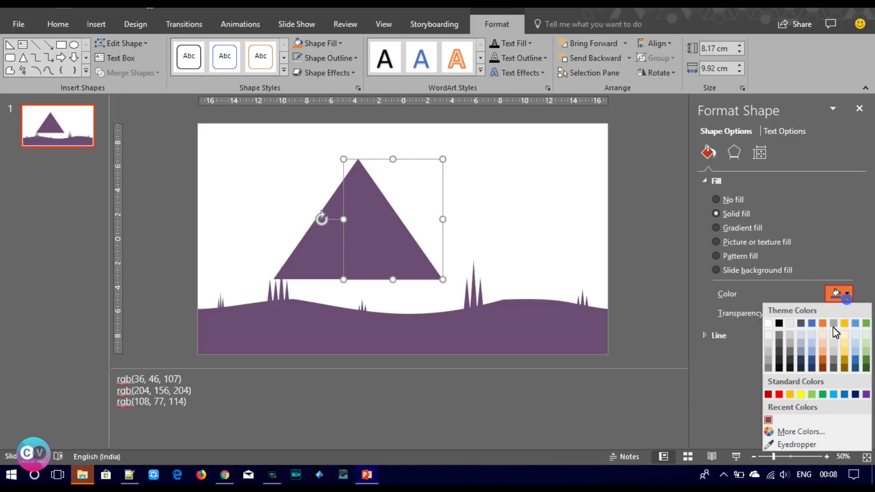
click(805, 428)
drag(474, 204, 472, 191)
click(513, 123)
click(514, 184)
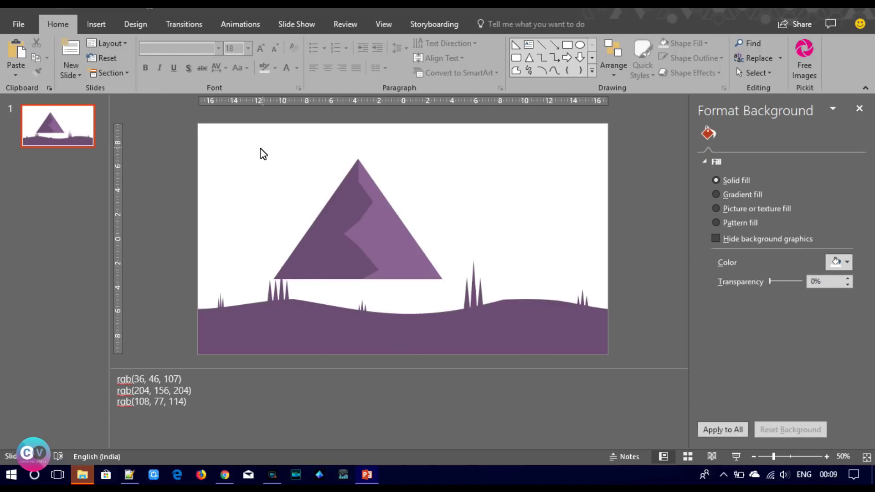
drag(263, 154, 468, 289)
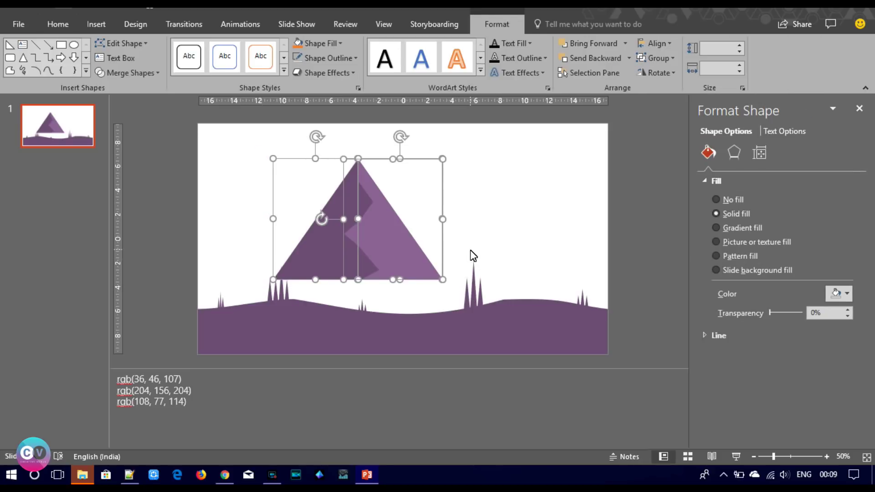
Group the two mountain halves, move them down-left, and send them behind the ground
key(ctrl+g)
drag(384, 256, 305, 289)
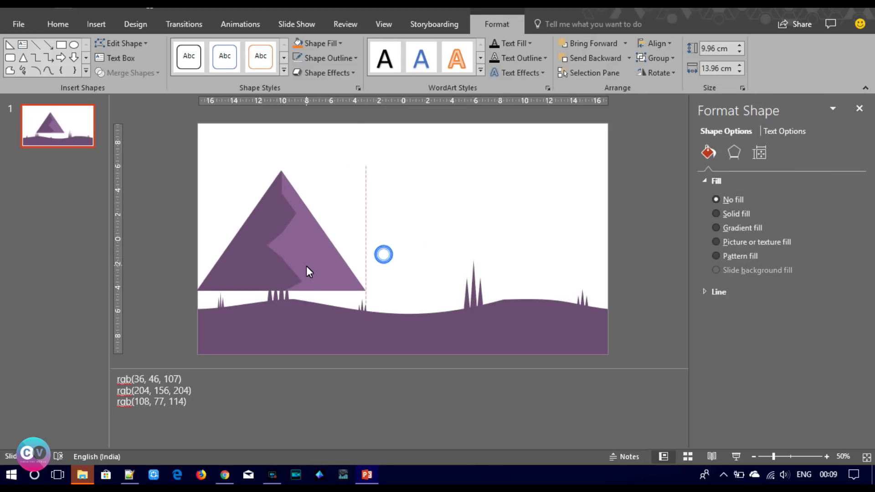
right_click(304, 289)
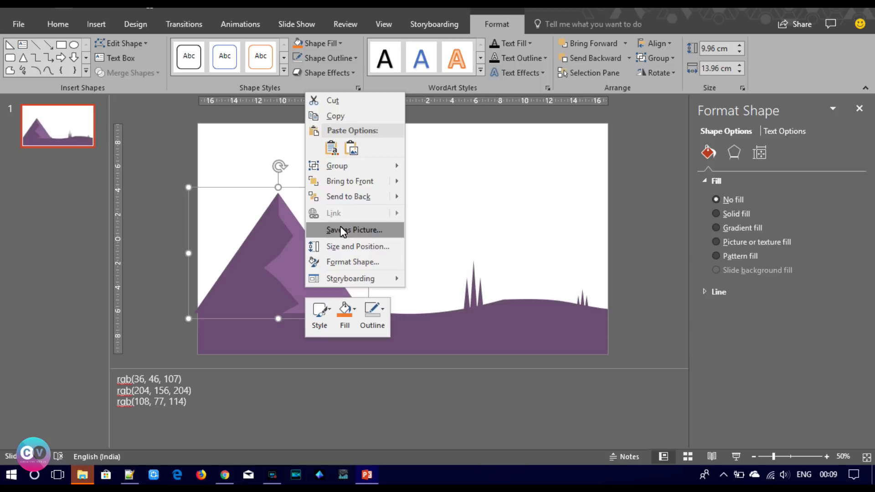
click(342, 199)
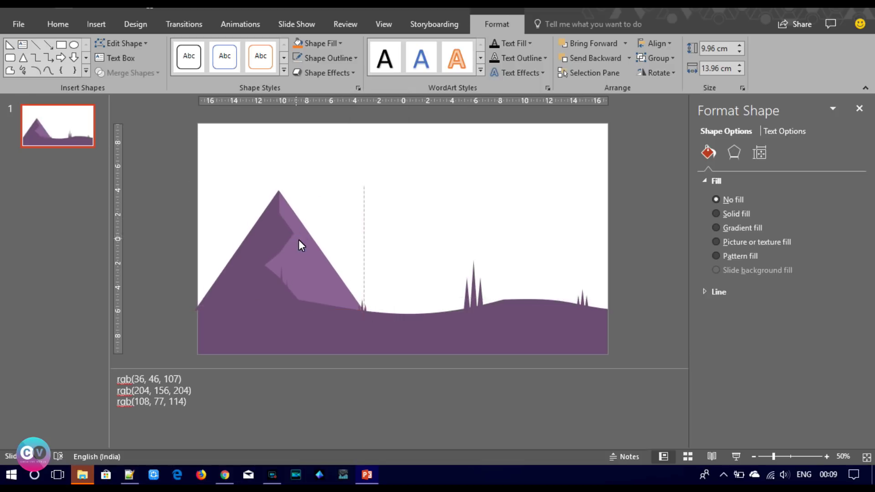
drag(294, 236, 304, 242)
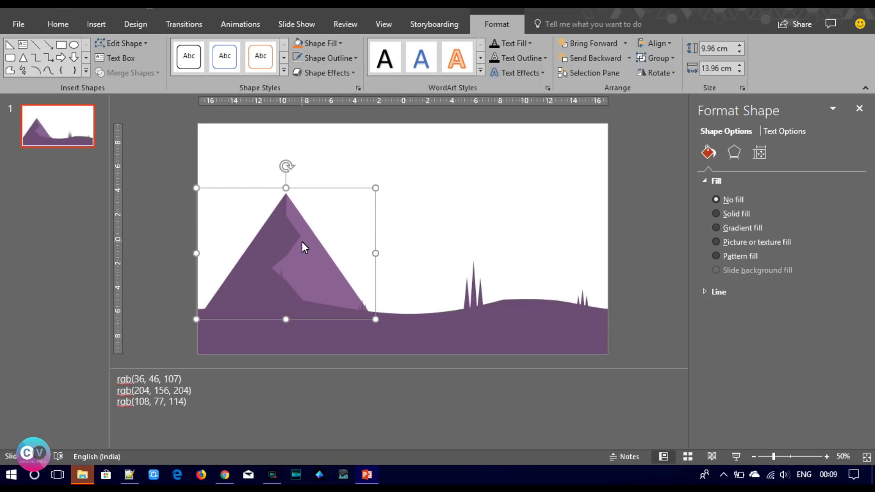
Paste a copy of the mountain at the slide's left edge and send it backward
click(302, 252)
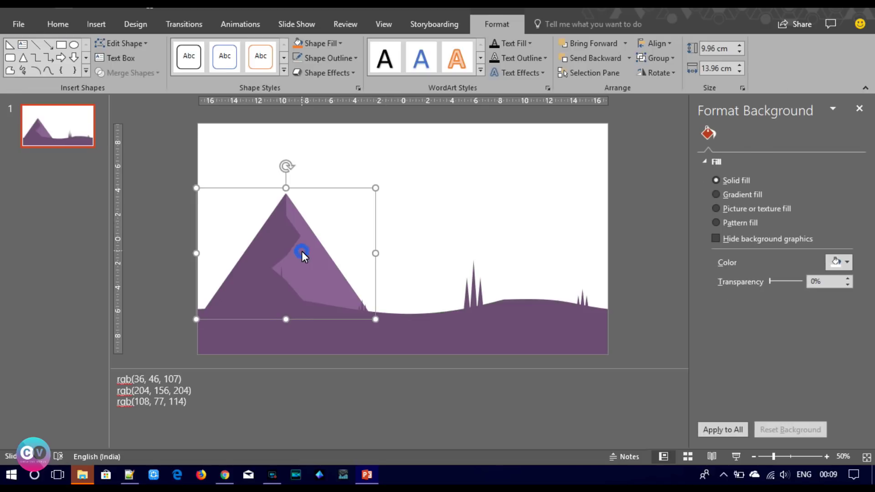
key(ctrl+v)
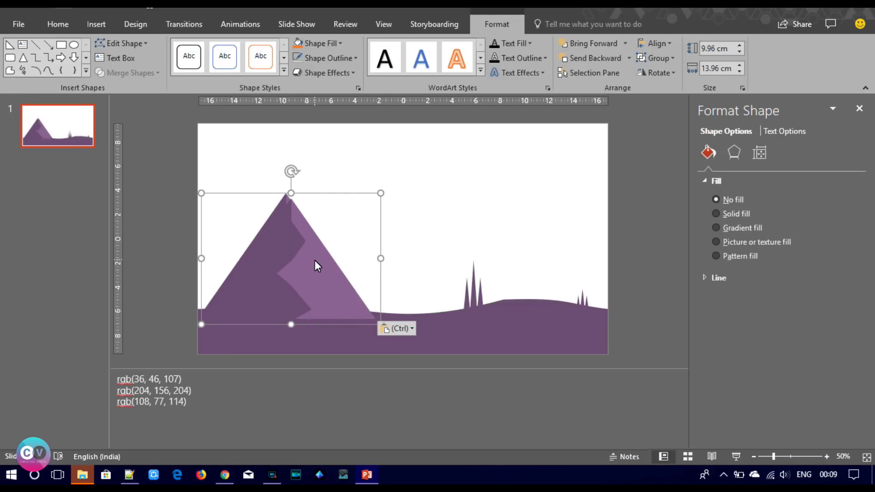
drag(315, 260, 223, 266)
right_click(222, 267)
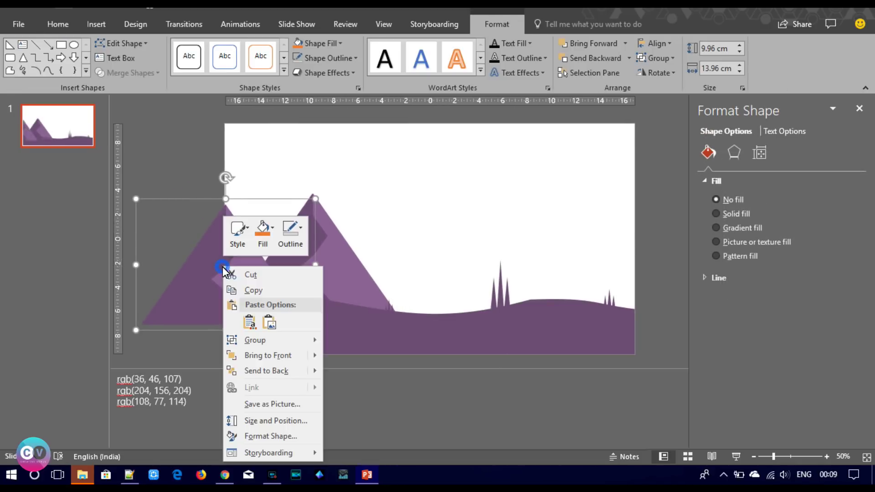
click(272, 376)
drag(220, 266, 237, 273)
Nudge the copied mountain group down and right so it overlaps the first
click(228, 272)
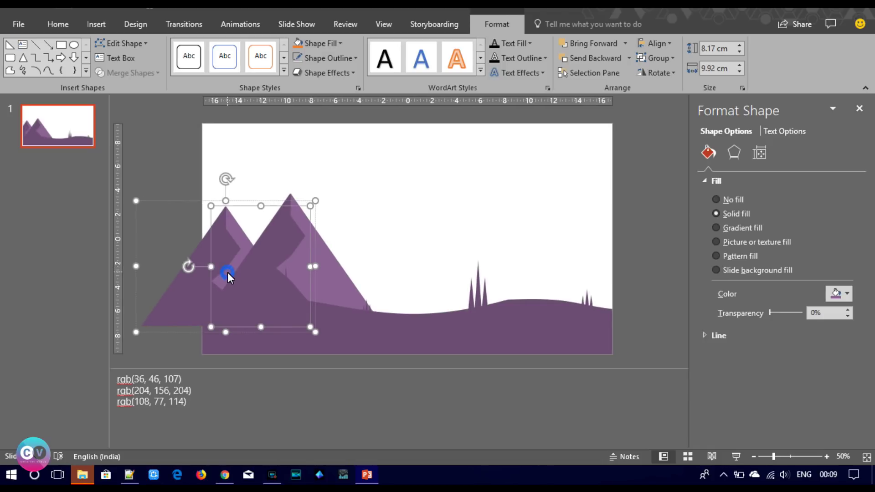
key(Escape)
click(215, 263)
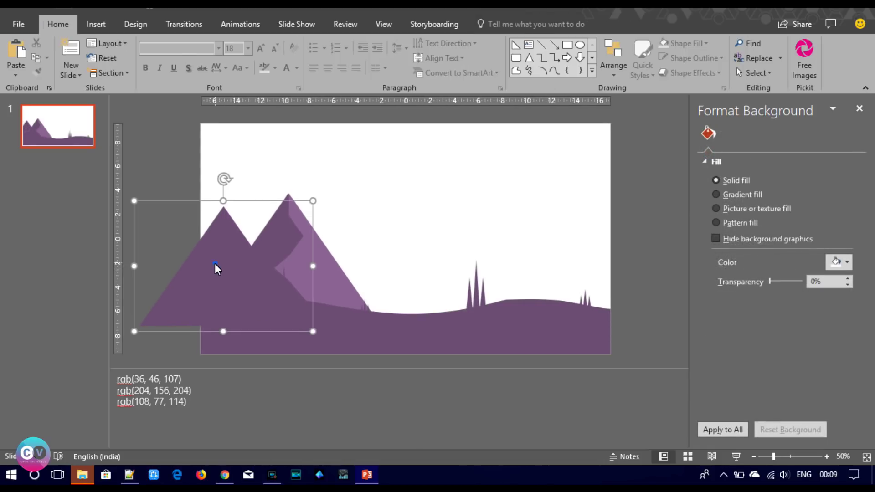
mouse_move(215, 263)
mouse_down()
mouse_move(223, 273)
mouse_move(221, 257)
mouse_up()
click(222, 257)
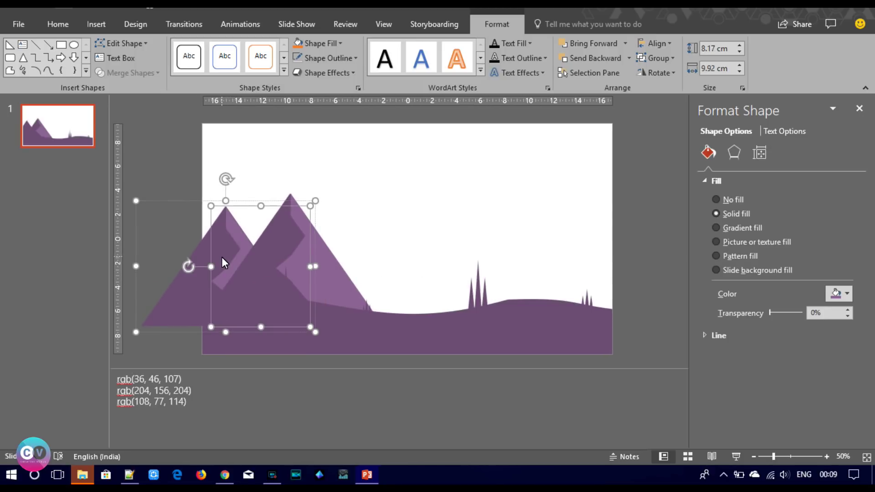
click(385, 196)
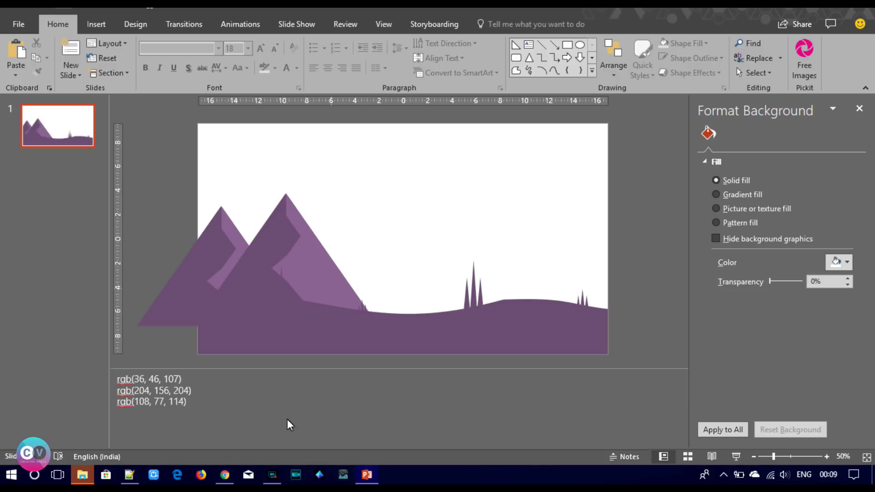
click(273, 476)
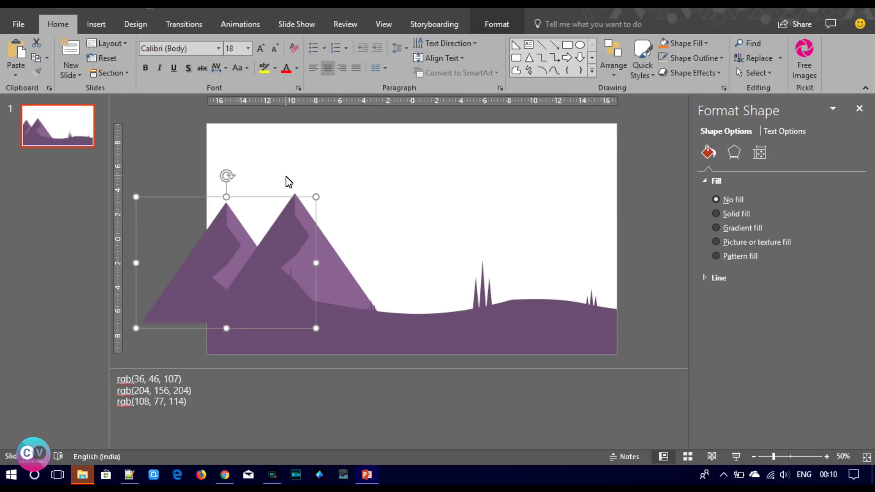
Recolour the left mountain's front face light pink, RGB 204, 156, 204
click(273, 172)
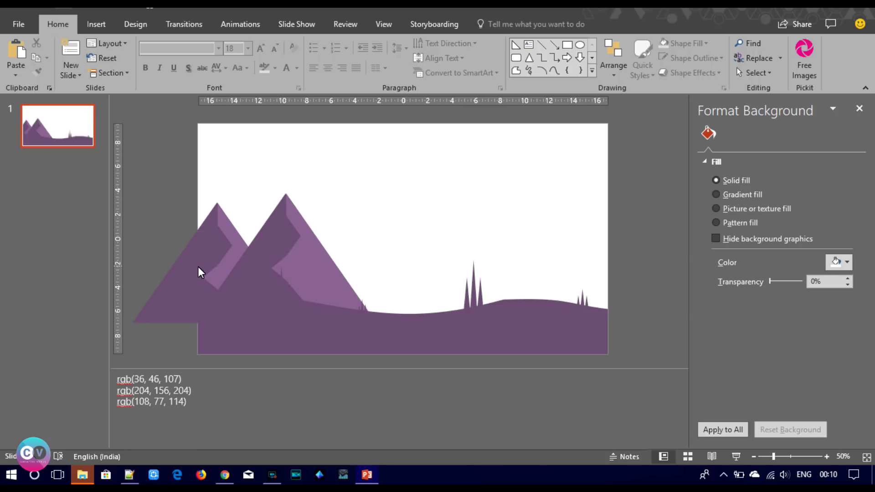
click(198, 267)
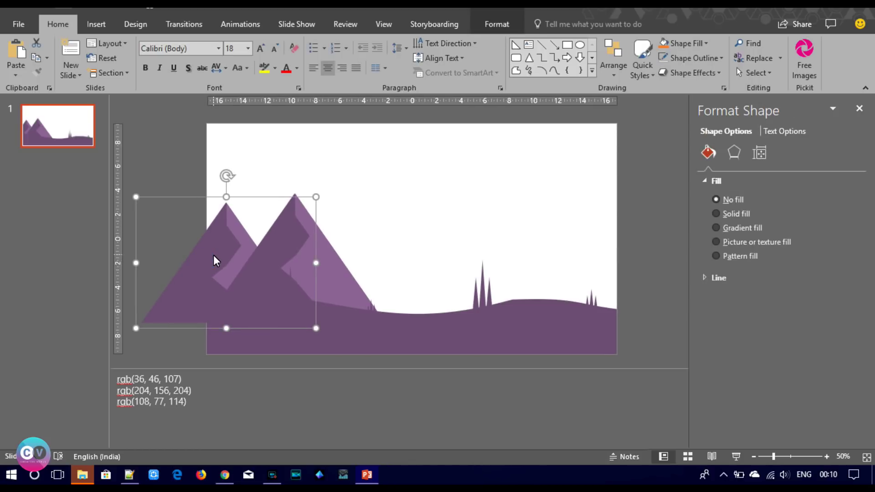
click(213, 255)
click(839, 294)
click(801, 432)
double_click(405, 258)
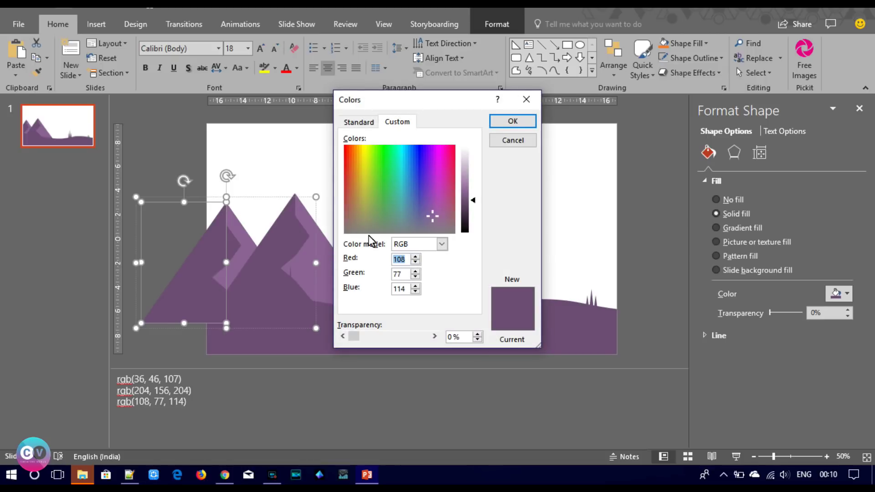
text(204)
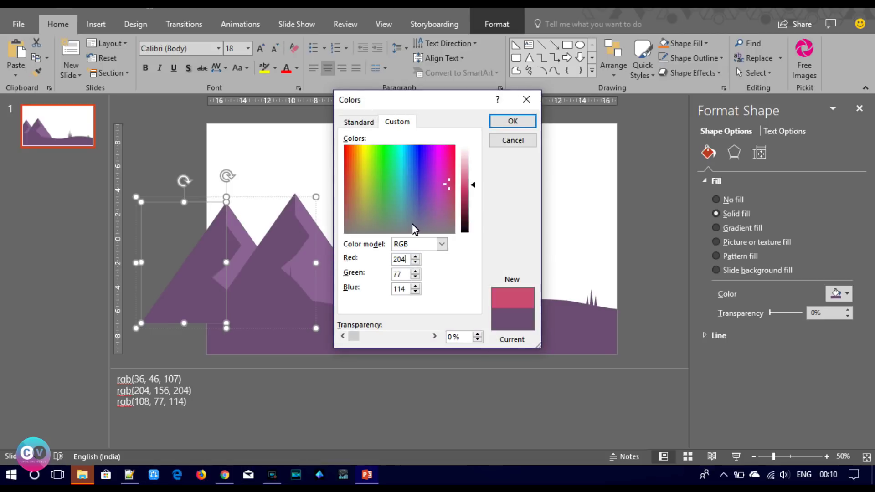
click(404, 273)
text(15)
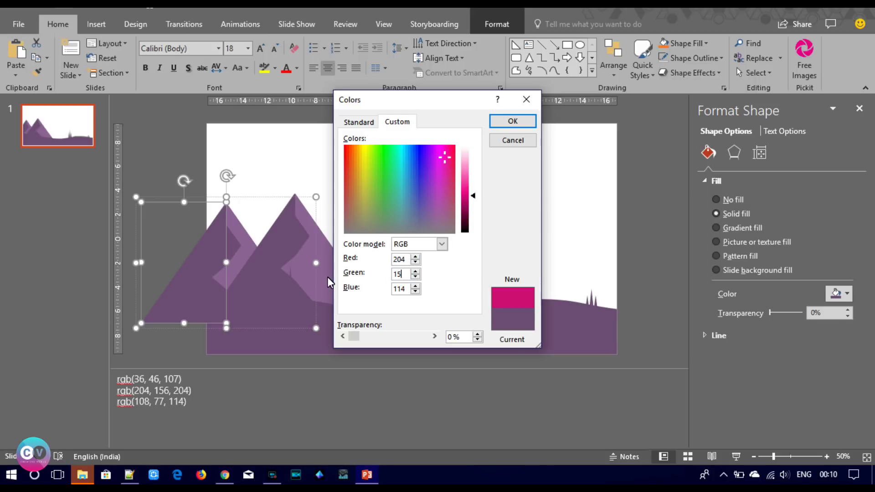
text(6, 204)
key(Return)
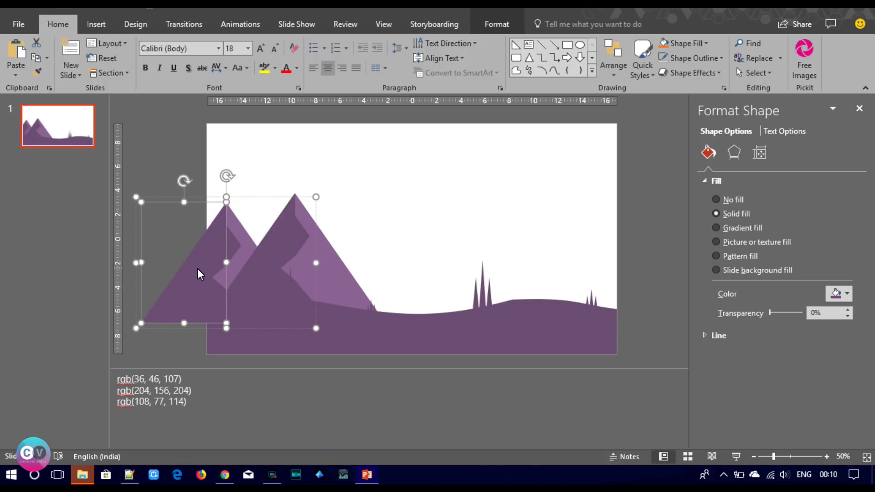
Give another left-mountain piece the light colour, then lighten it to RGB 193, 170, 198
click(246, 253)
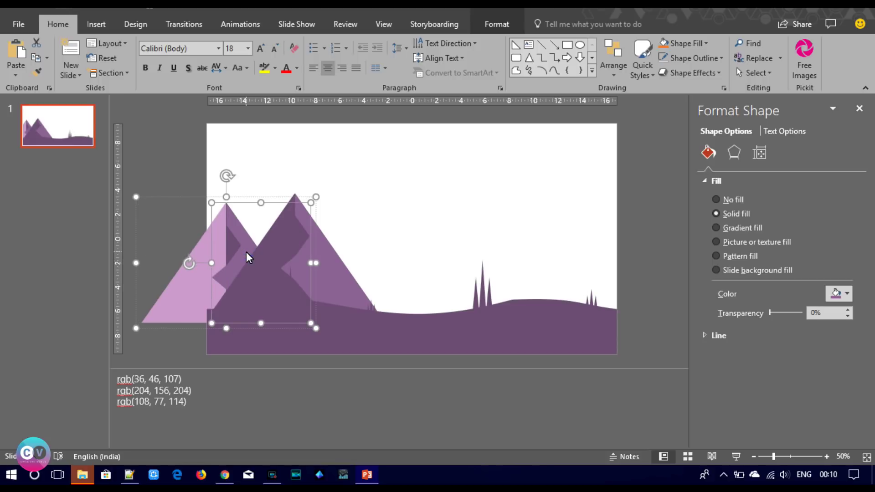
click(233, 252)
click(843, 293)
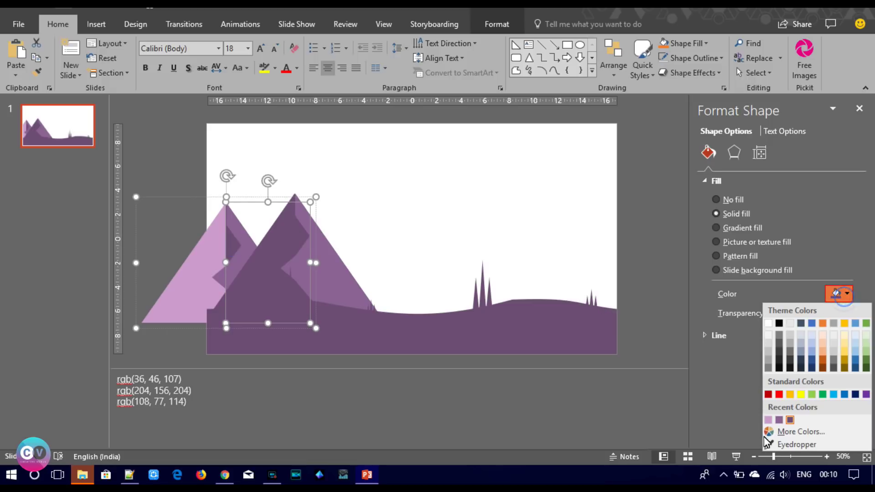
click(768, 420)
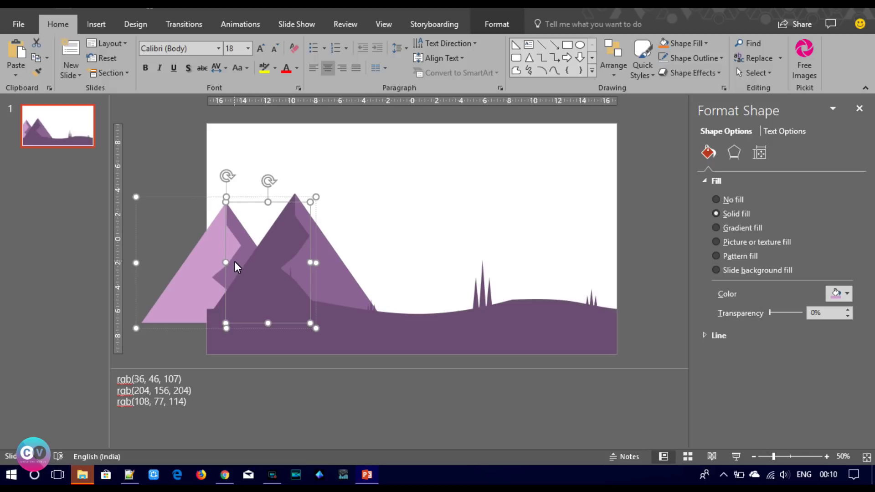
click(234, 261)
right_click(234, 261)
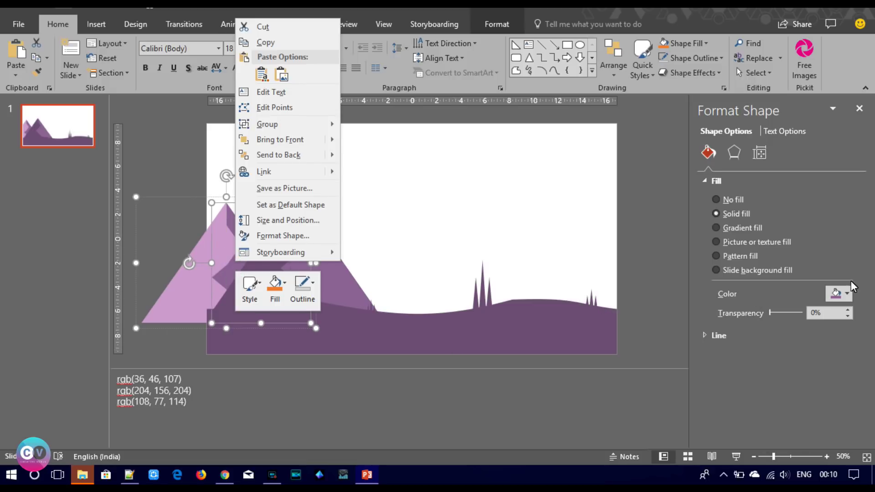
click(846, 293)
click(845, 431)
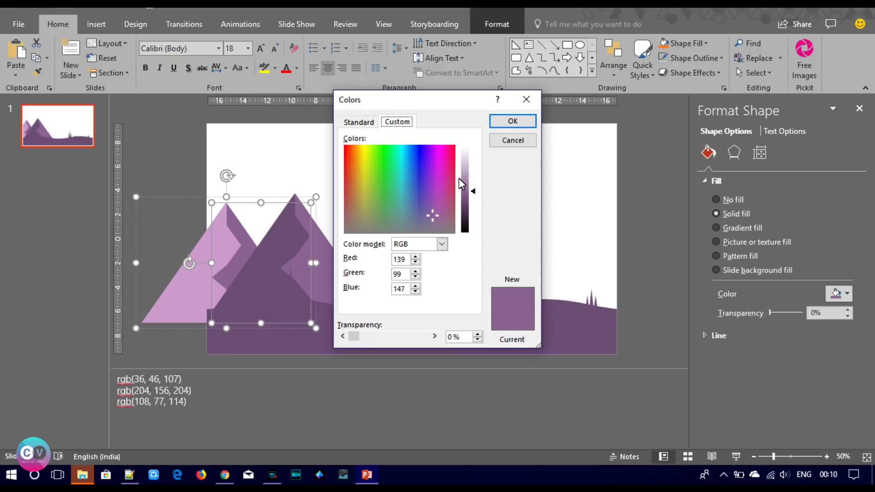
drag(475, 192, 476, 172)
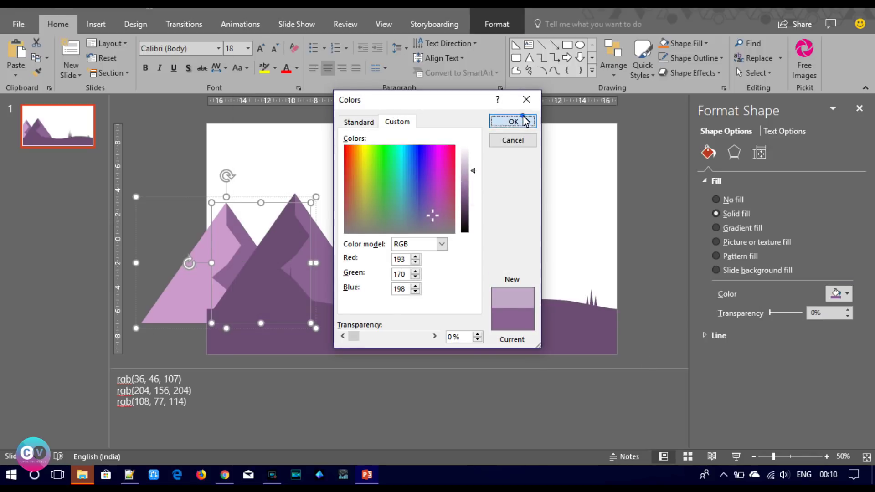
click(523, 122)
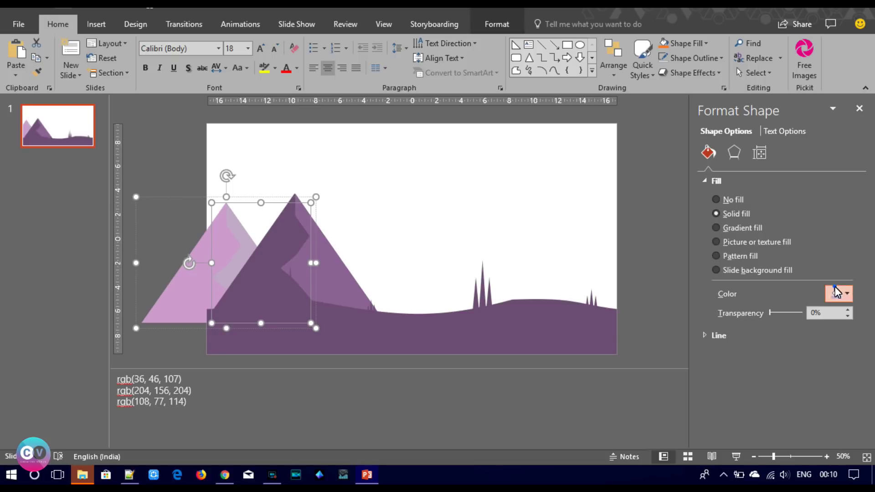
Apply the recent colour to the piece and lighten its custom fill slightly further
click(846, 293)
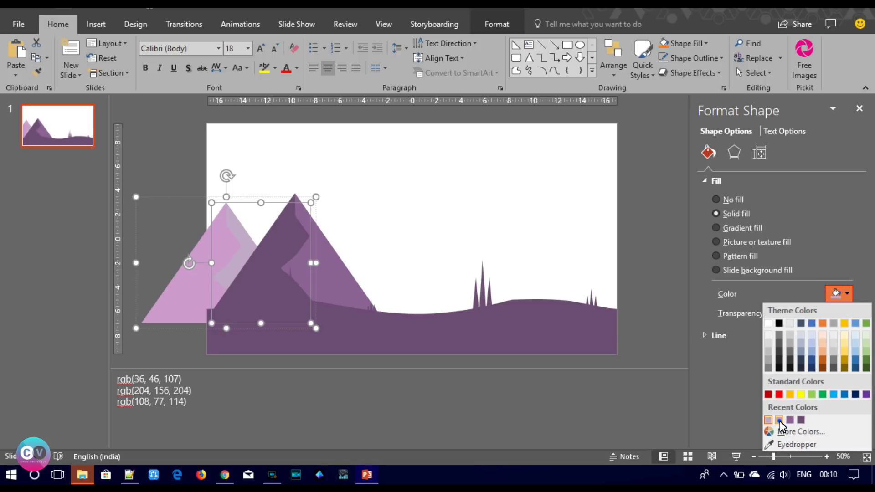
click(780, 420)
click(834, 292)
click(802, 430)
drag(476, 175, 475, 171)
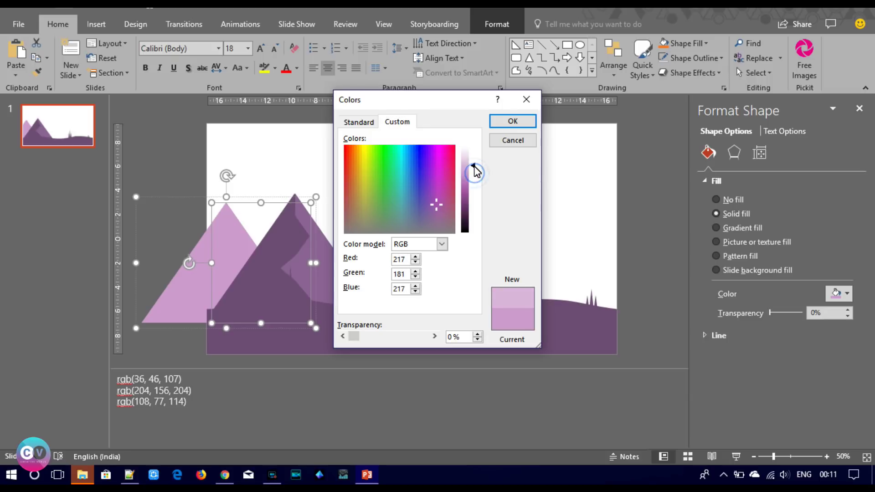
click(513, 120)
click(500, 183)
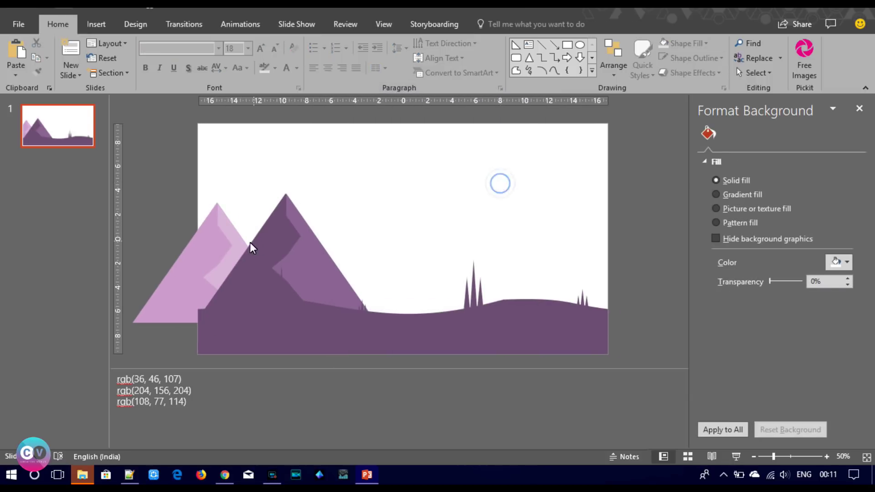
Delete the dark mountain and switch the pink mountain's left facet to a gradient fill
click(210, 253)
click(333, 278)
key(Delete)
click(214, 287)
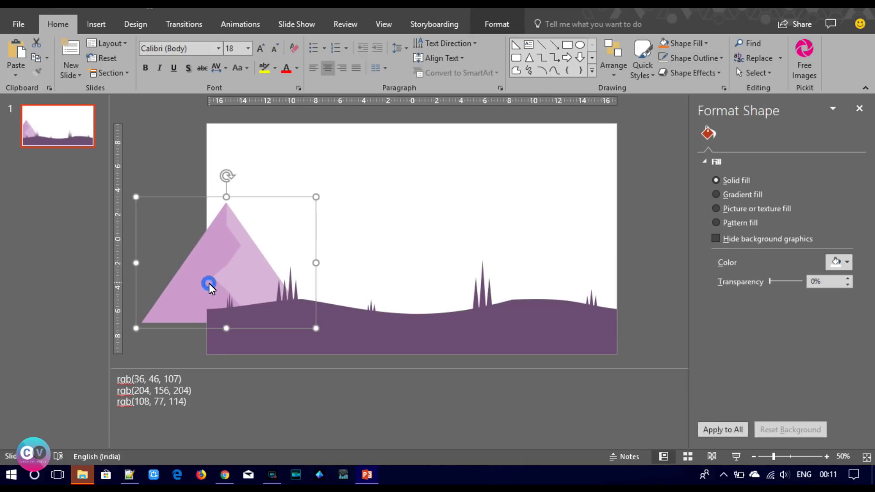
click(201, 279)
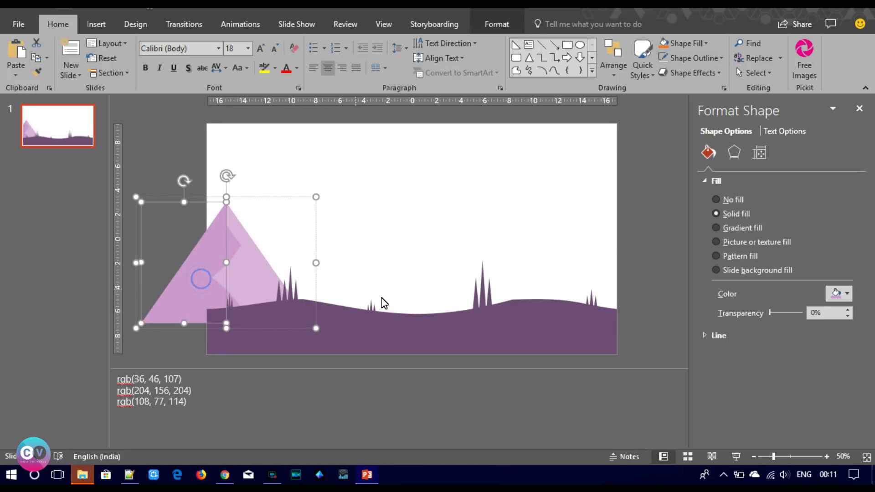
click(751, 228)
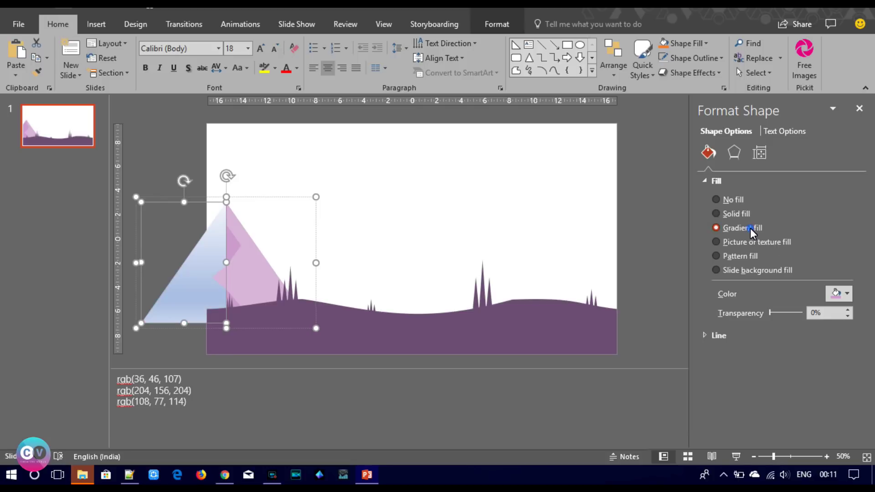
Remove the three middle gradient stops and set the first stop to the recent pink
click(844, 385)
click(845, 385)
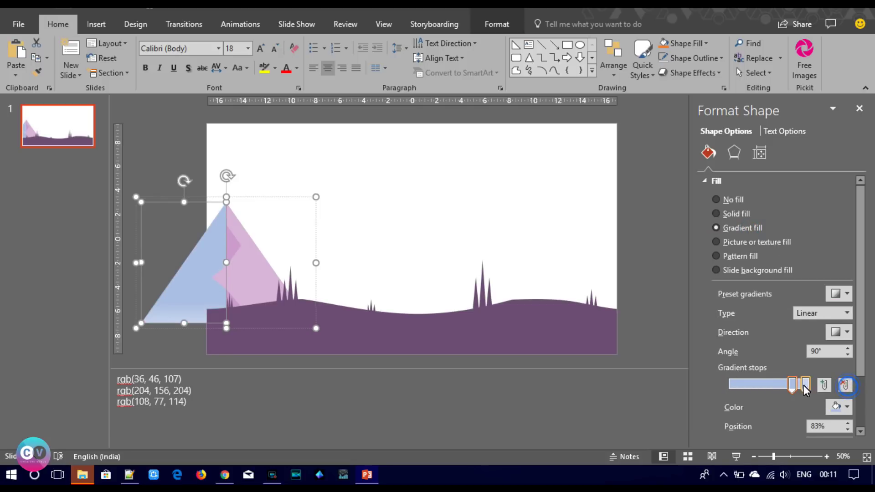
drag(791, 384, 677, 380)
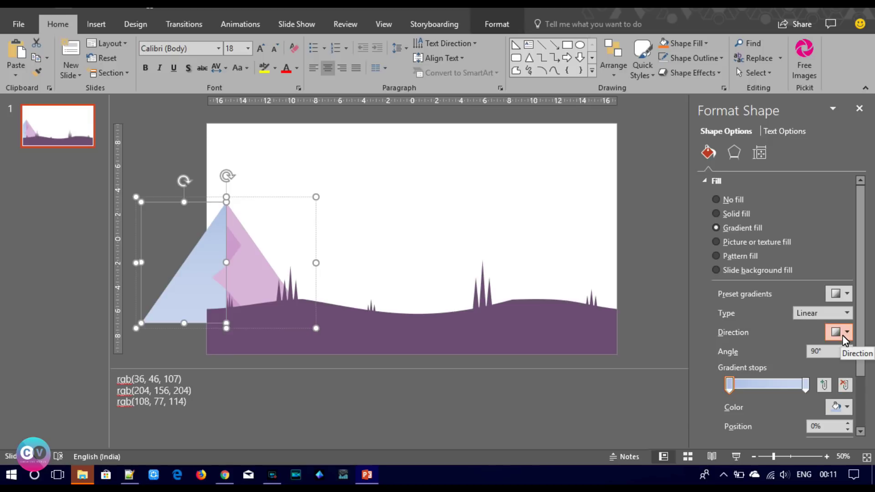
click(844, 407)
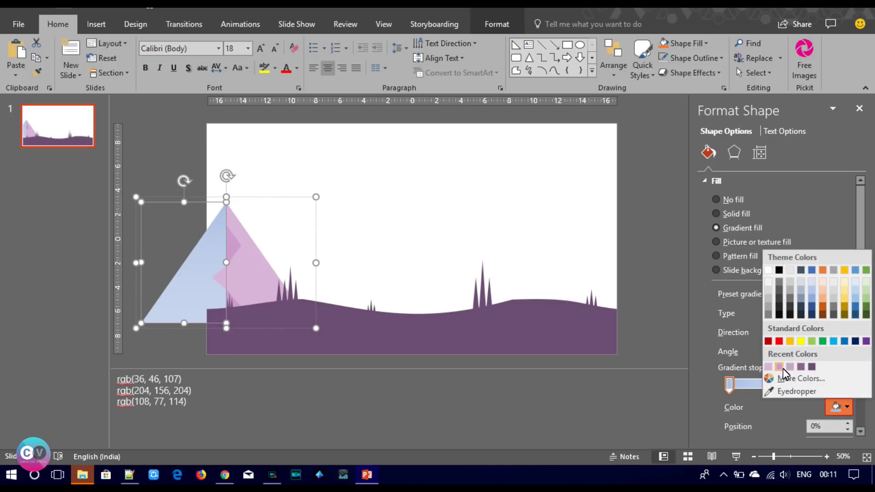
click(782, 368)
click(838, 406)
click(797, 364)
Make the end stop light pink, then give an inner facet a gradient fill
click(806, 385)
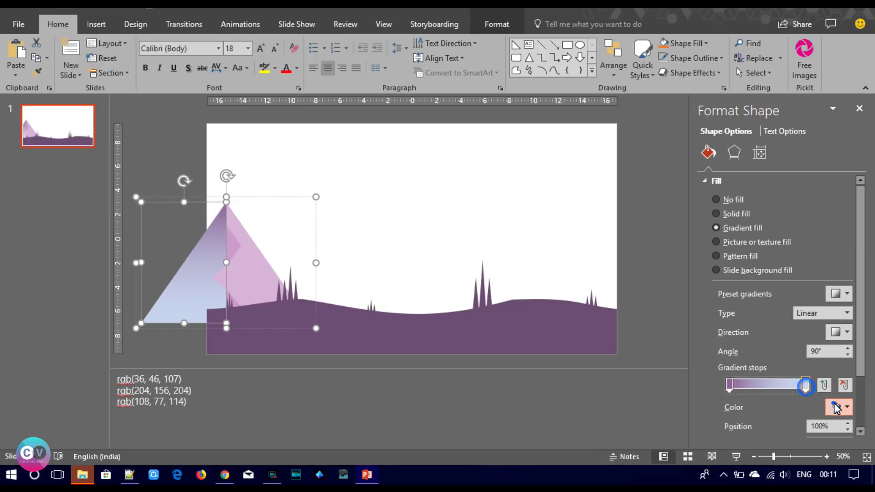
click(835, 405)
click(790, 367)
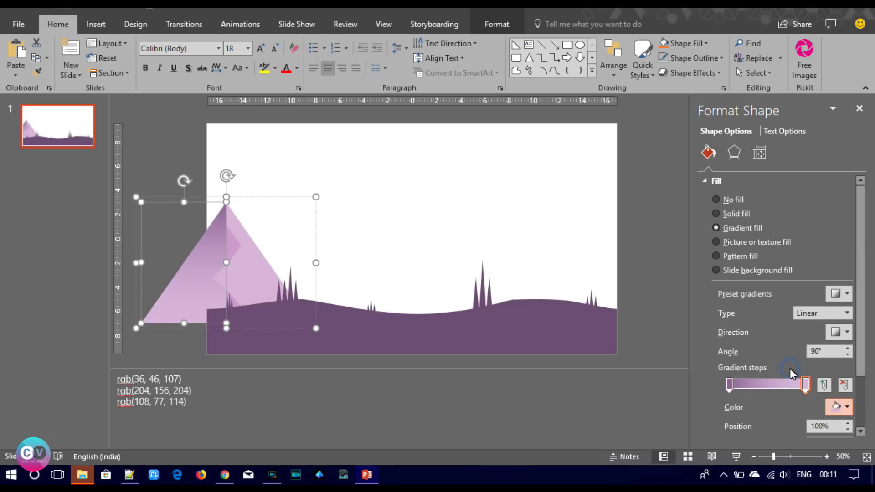
click(234, 245)
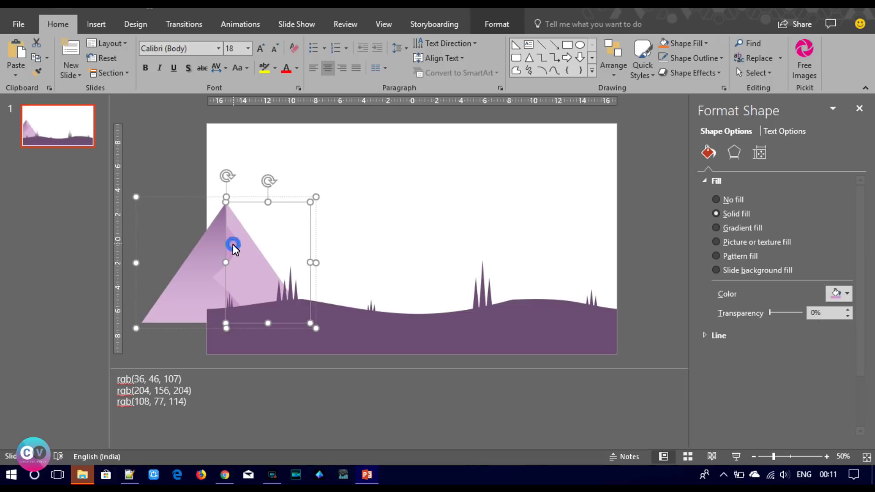
click(729, 231)
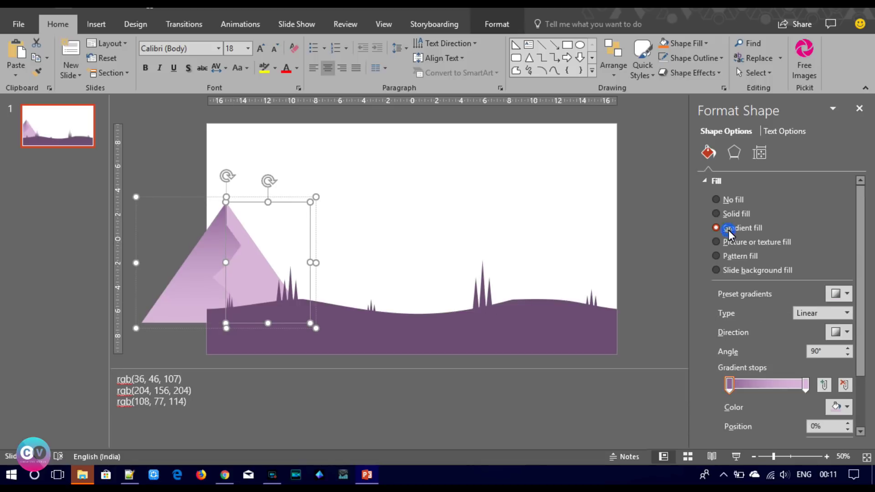
click(259, 258)
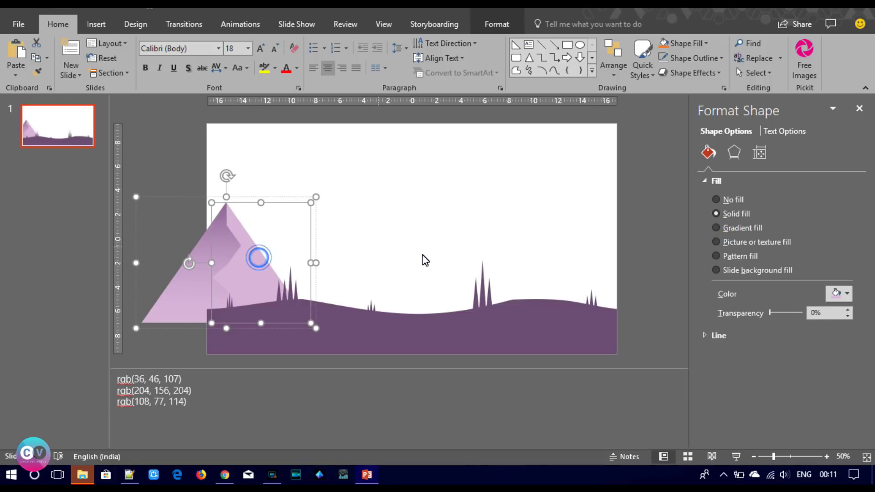
Give the right facet a gradient fill with a light pink first stop
click(842, 293)
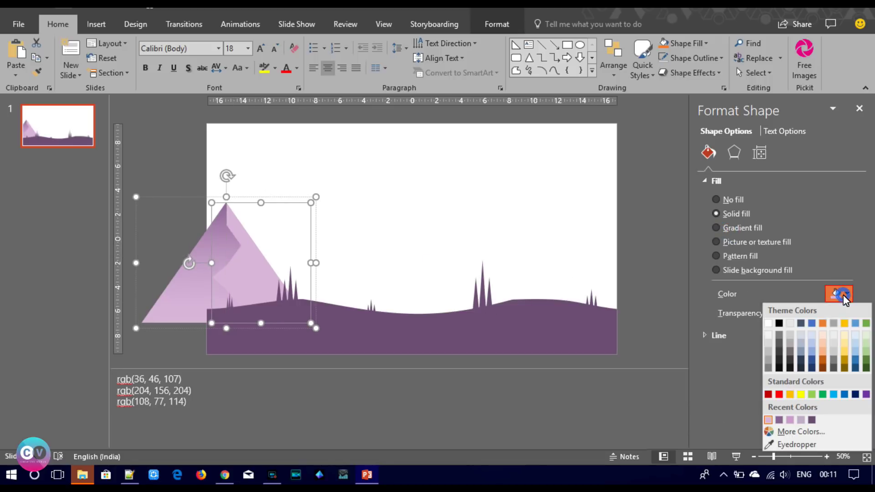
click(734, 229)
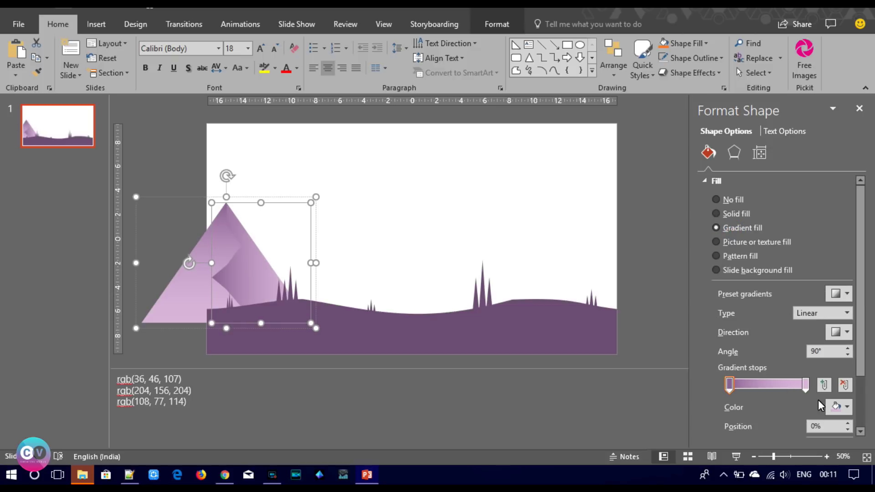
click(837, 405)
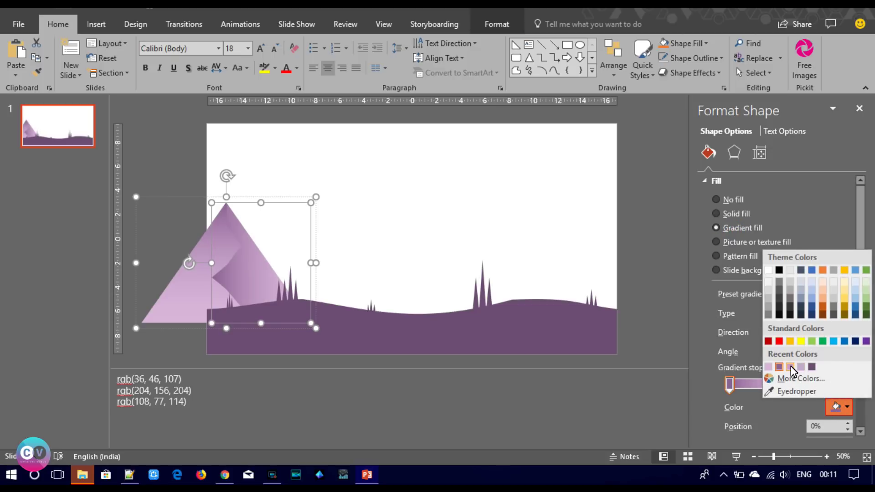
click(791, 367)
Set the right facet's end stop to 231,208,231 via More Colors
click(805, 381)
click(843, 407)
click(817, 381)
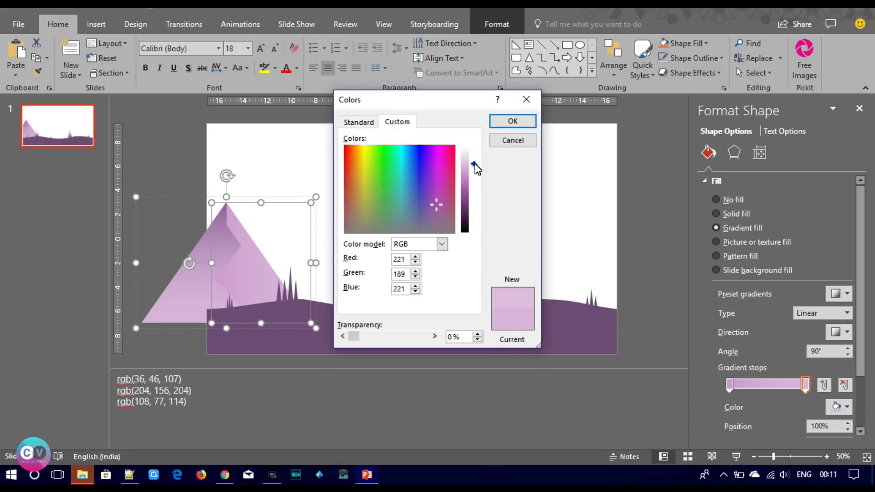
drag(474, 167, 474, 158)
click(513, 121)
Lighten the right facet's end stop further to 236,220,236
click(534, 207)
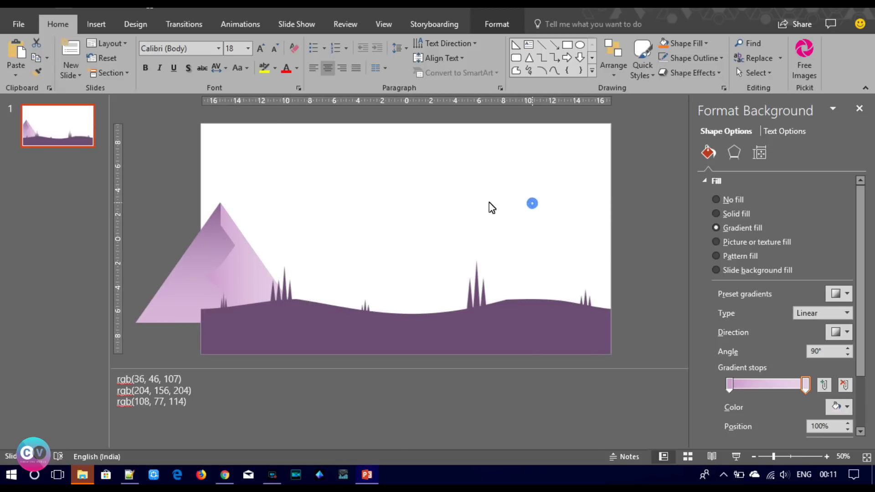
click(250, 262)
click(248, 267)
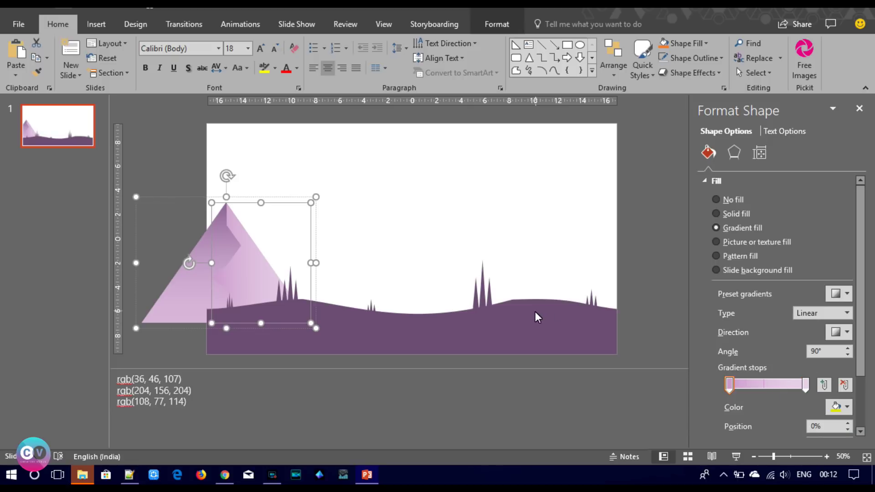
click(806, 385)
click(845, 406)
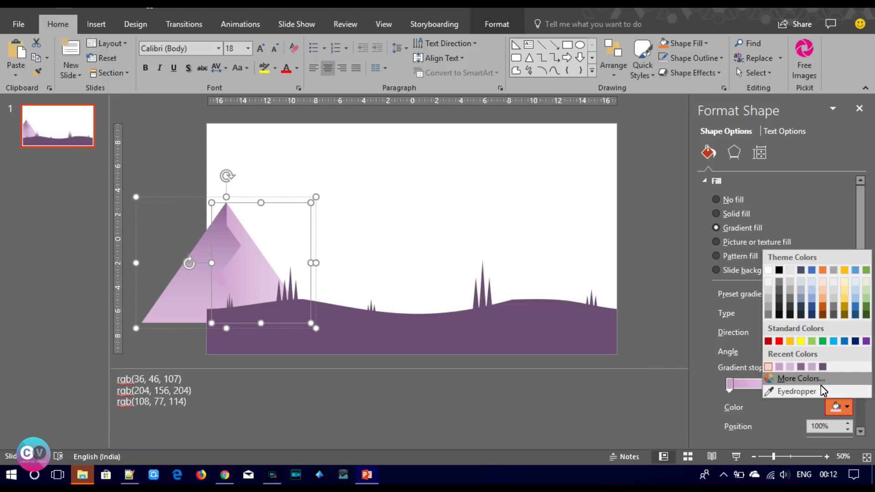
click(793, 377)
drag(474, 161, 474, 155)
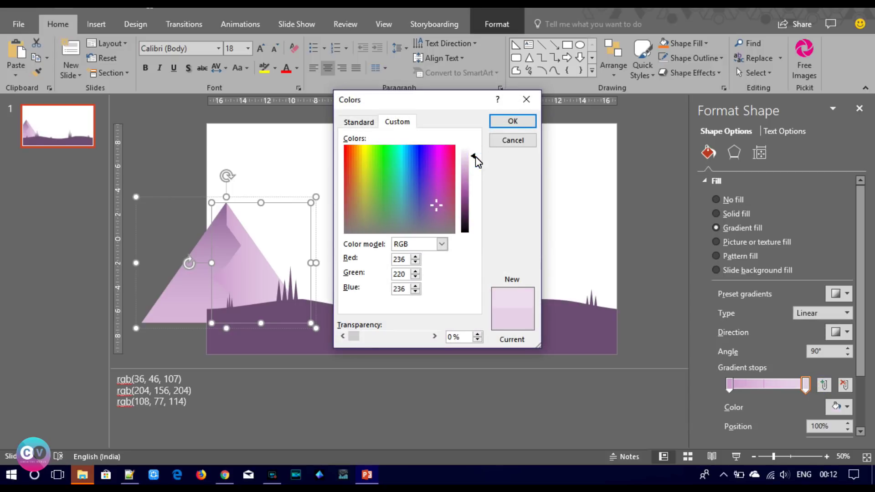
click(514, 122)
Set the left facet's gradient end stop to 204,156,204
click(188, 289)
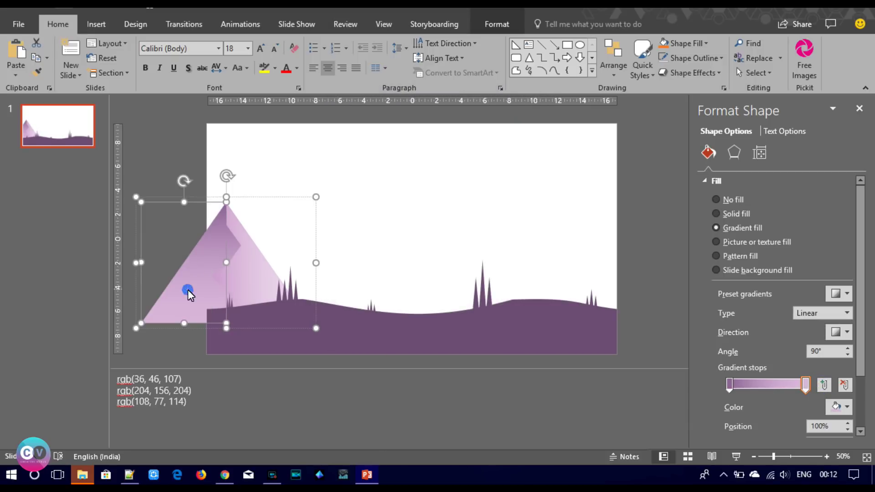
click(842, 408)
click(808, 378)
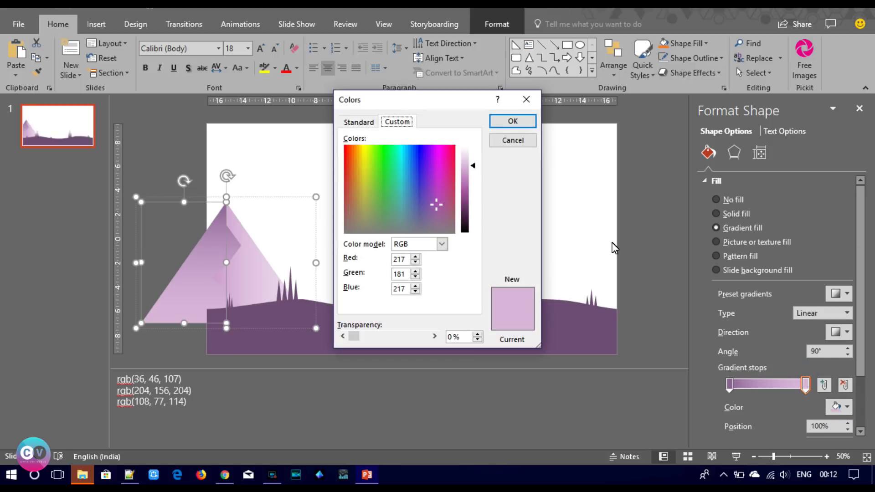
click(474, 172)
click(523, 120)
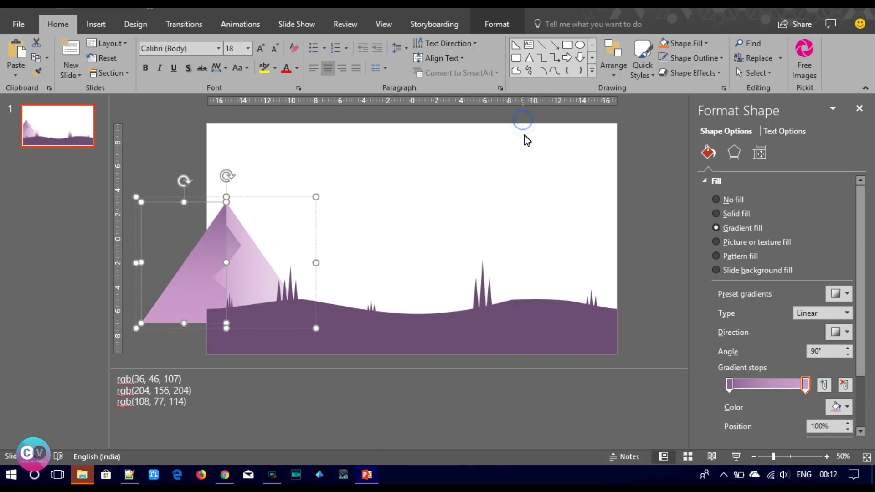
click(552, 198)
click(223, 240)
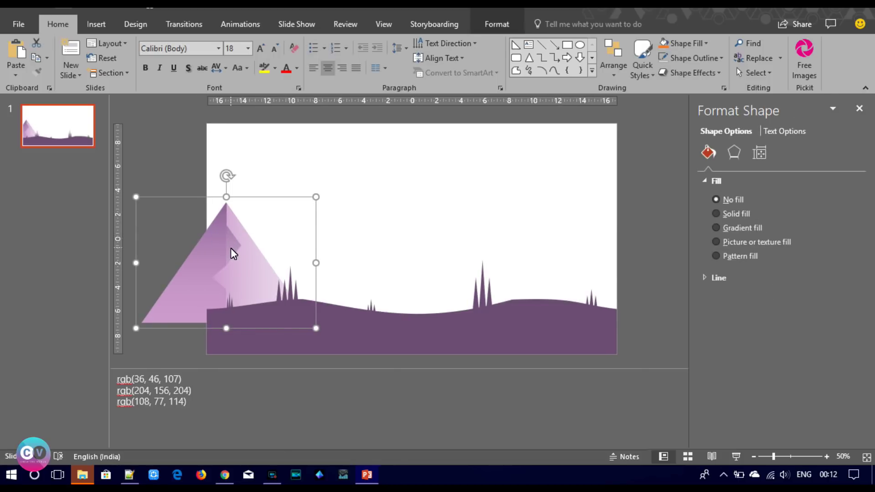
Reapply the facet's gradient fill and ungroup the left mountain into separate shapes
shift+click(230, 249)
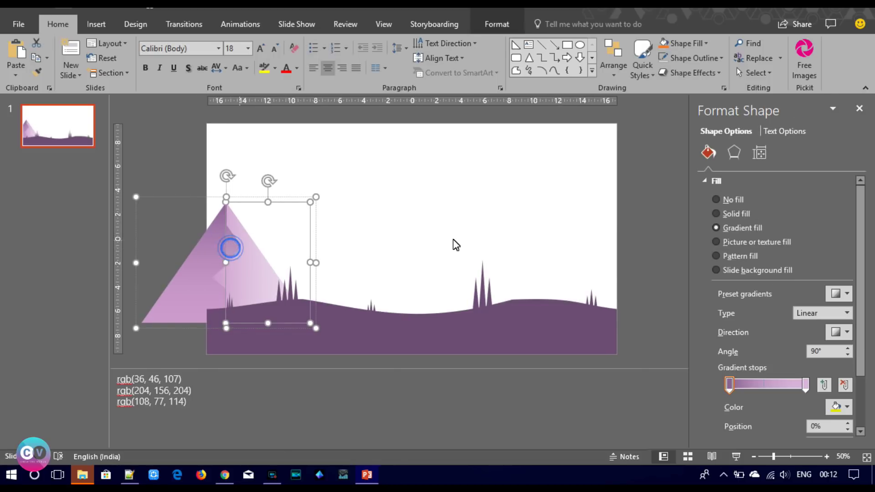
click(730, 214)
click(731, 228)
click(445, 190)
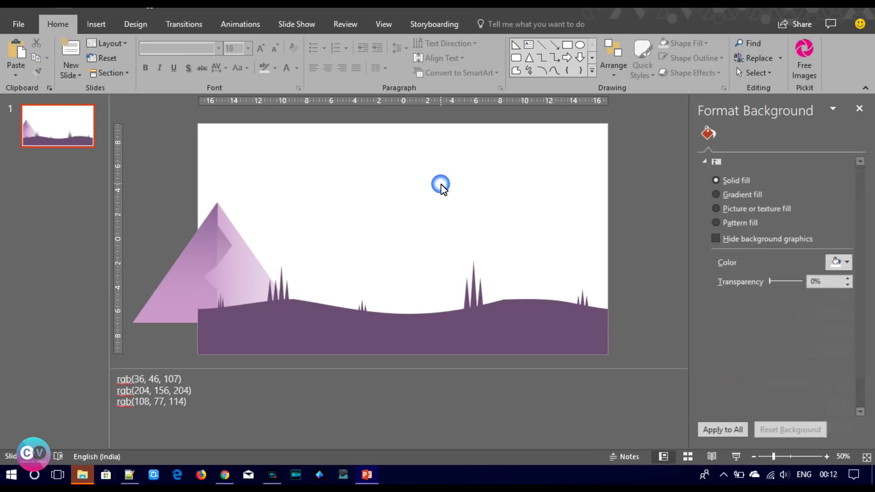
click(216, 251)
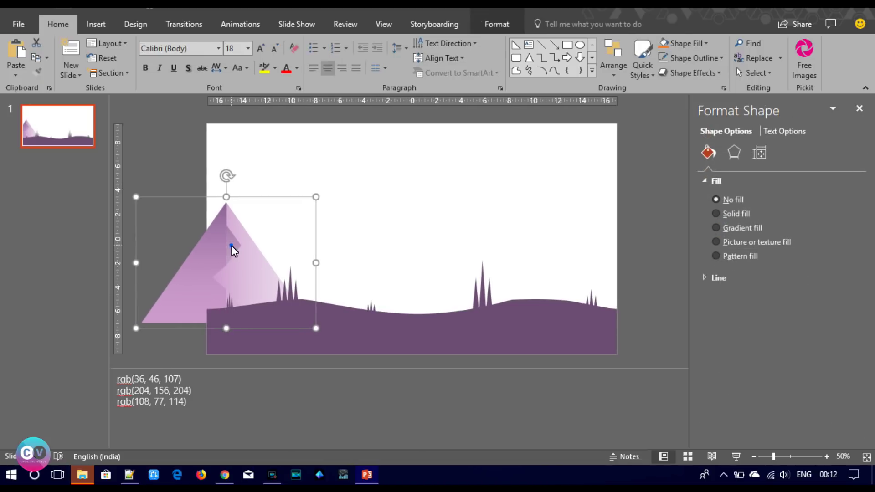
click(231, 248)
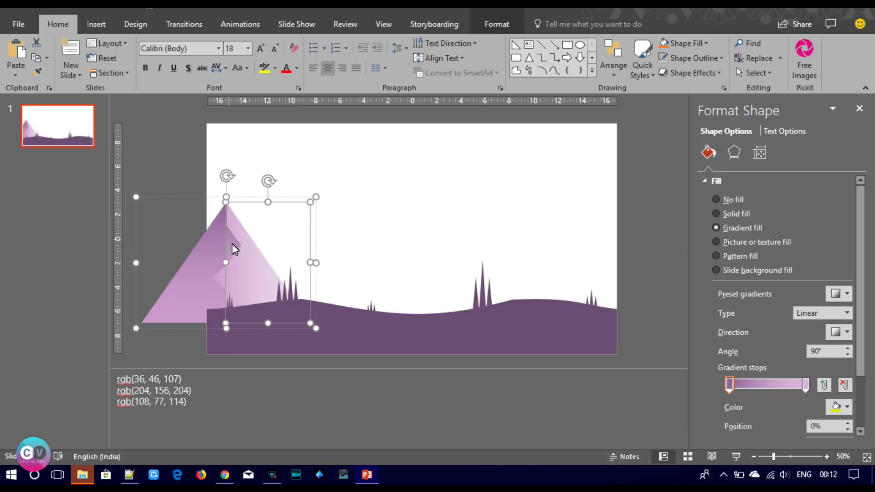
right_click(247, 196)
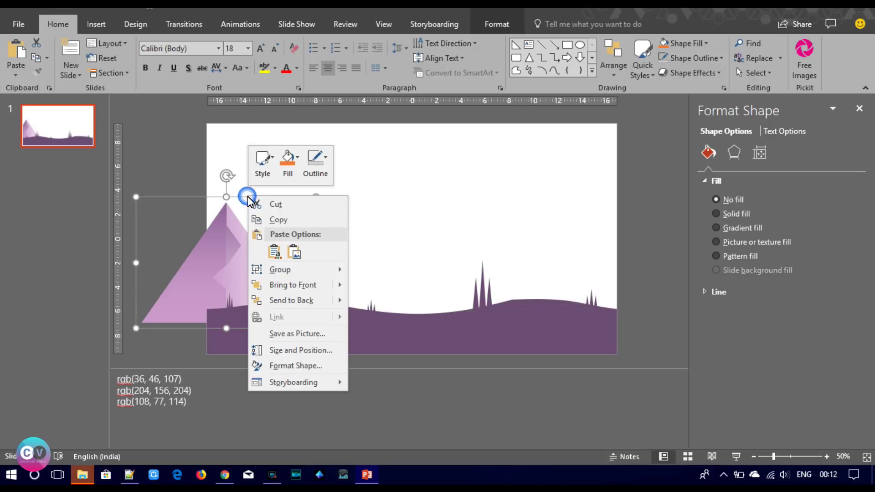
click(377, 302)
click(390, 197)
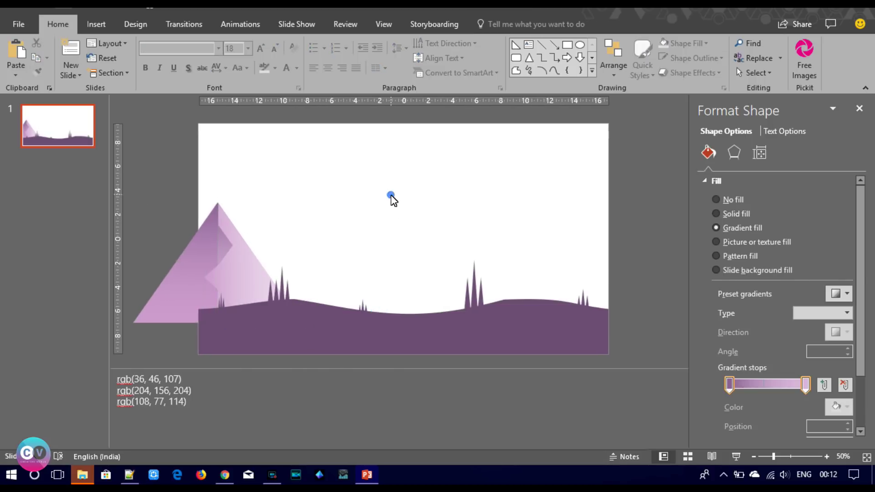
Darken the main triangle's gradient end stop to 186,120,186
click(188, 263)
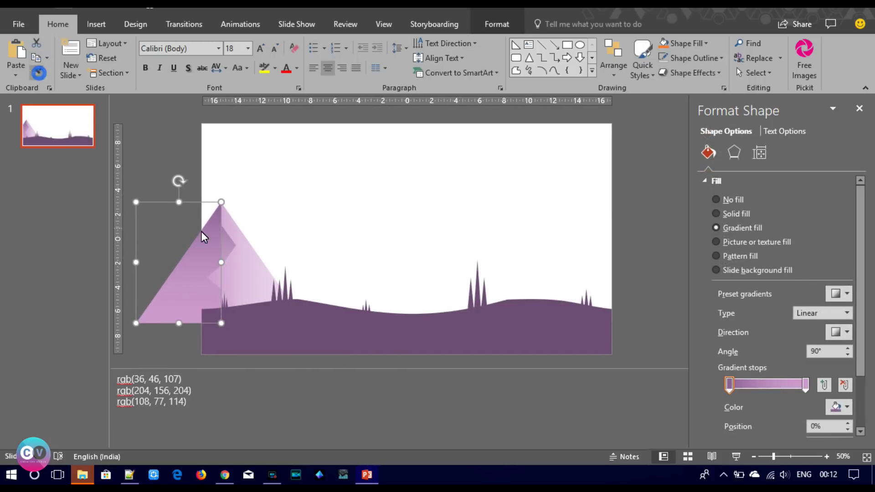
click(388, 248)
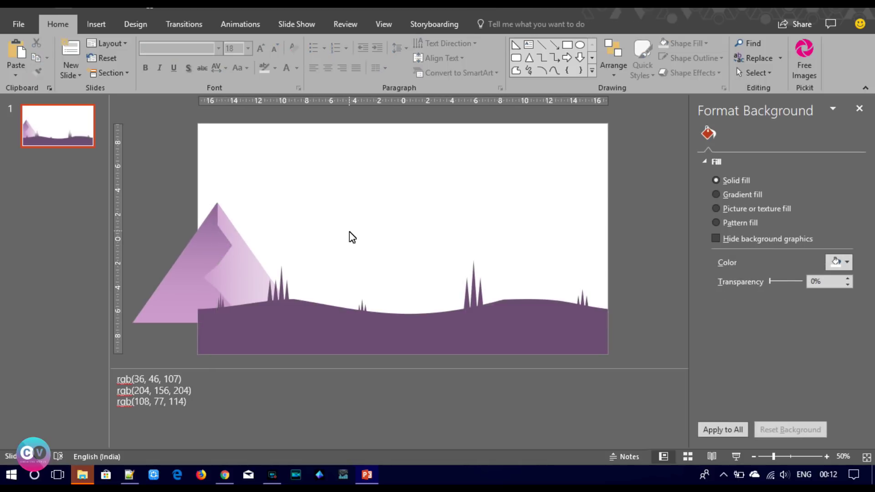
click(234, 264)
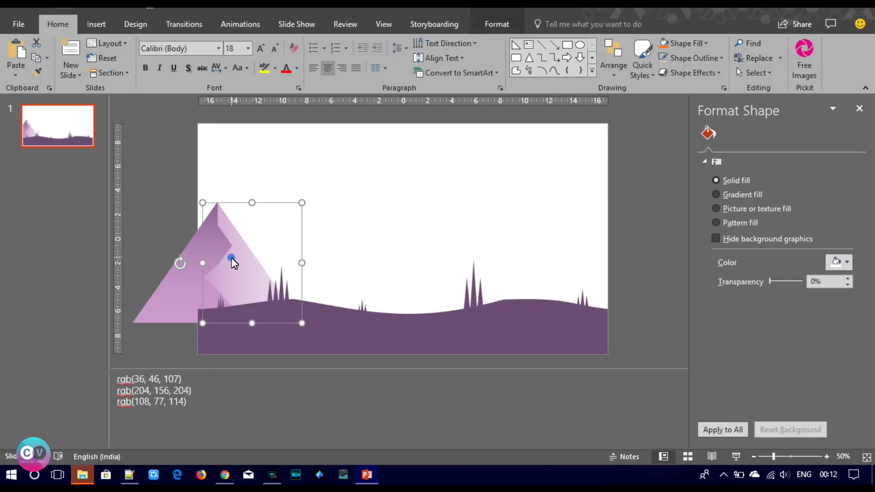
shift+click(187, 290)
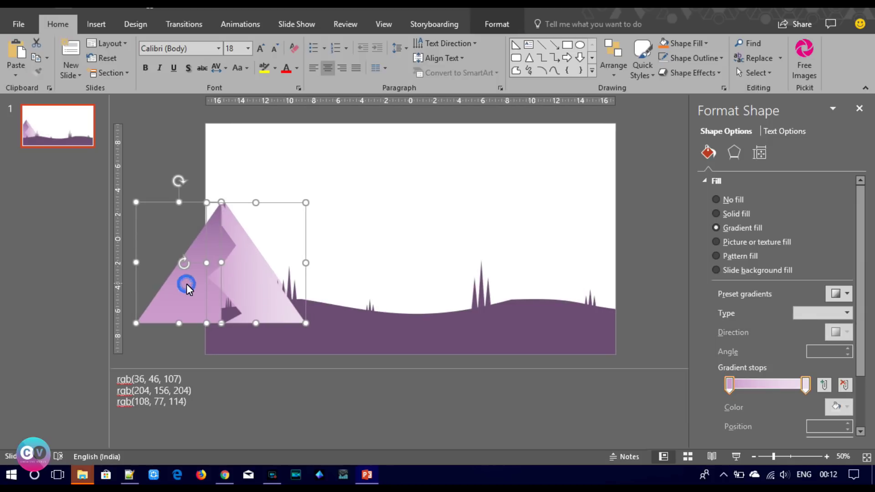
click(387, 221)
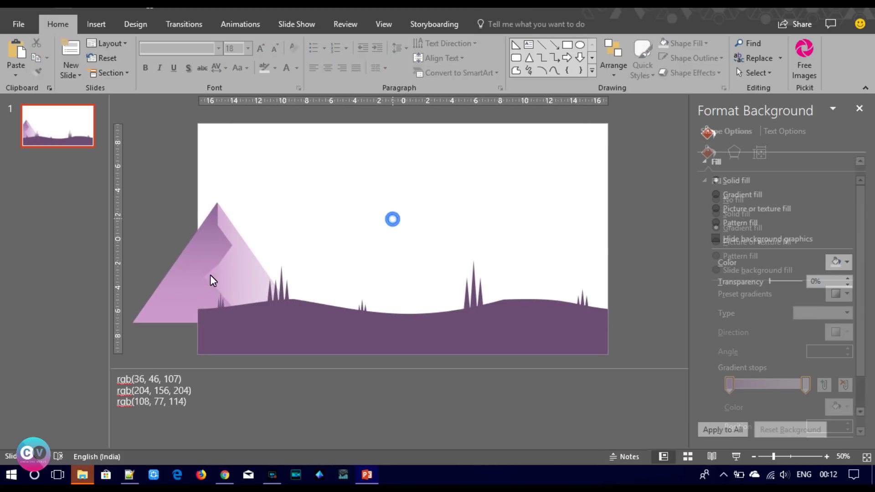
click(212, 291)
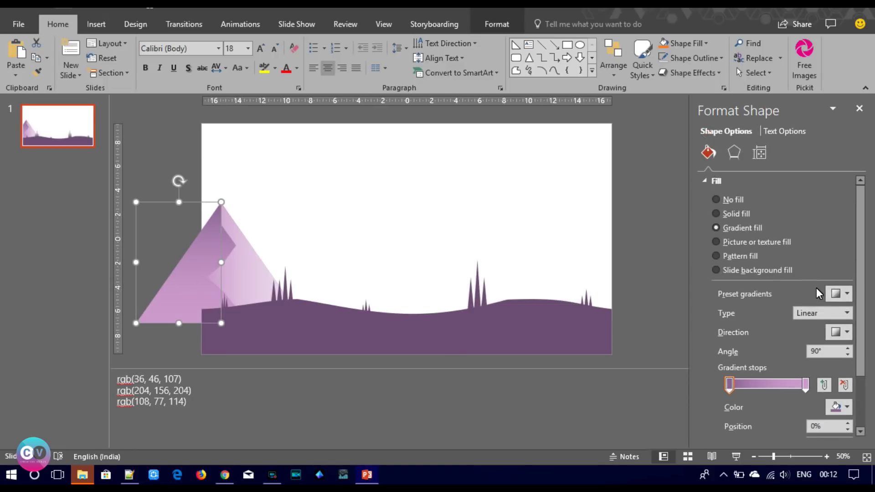
click(807, 386)
click(839, 407)
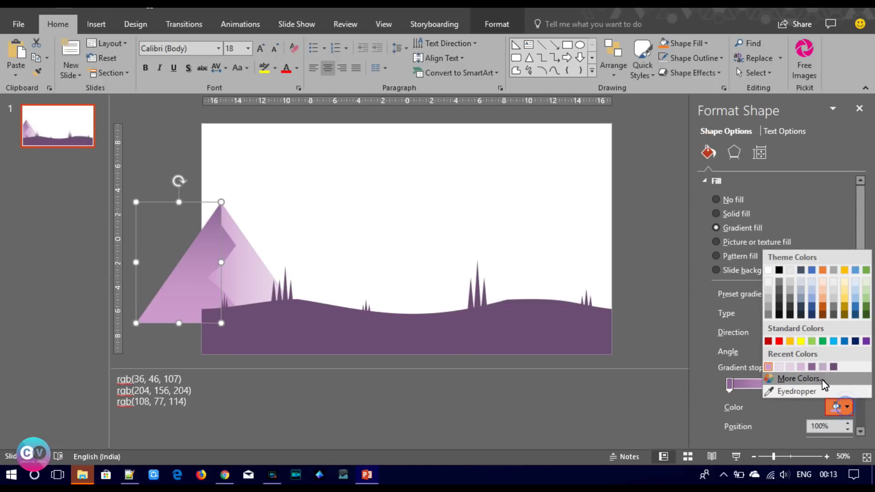
click(803, 380)
drag(473, 173, 474, 182)
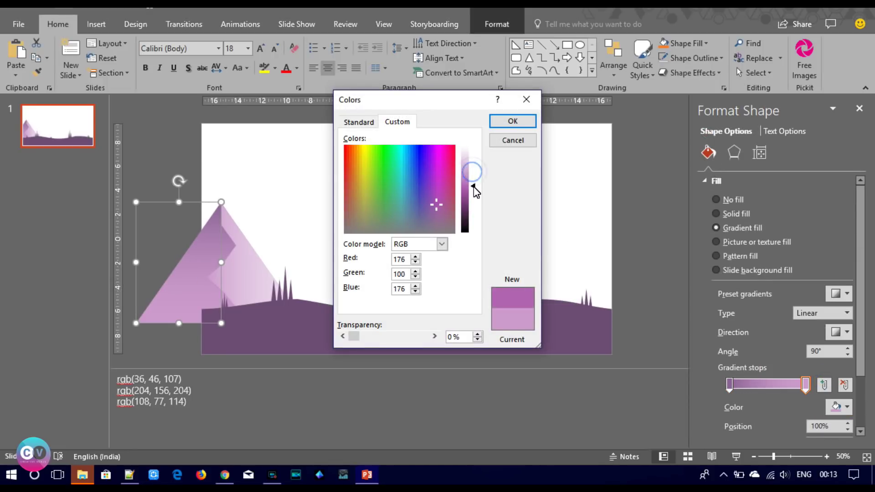
click(511, 132)
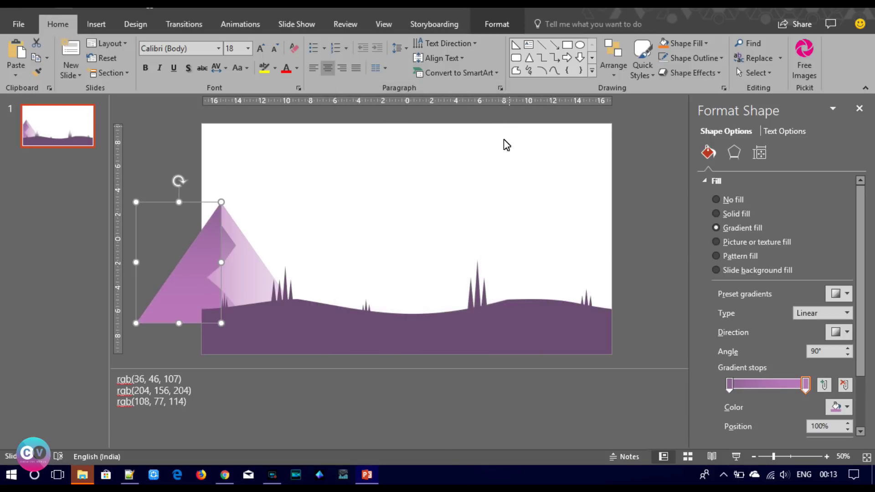
Lighten the pale facet's gradient end stop to 223,195,223
click(500, 214)
click(209, 248)
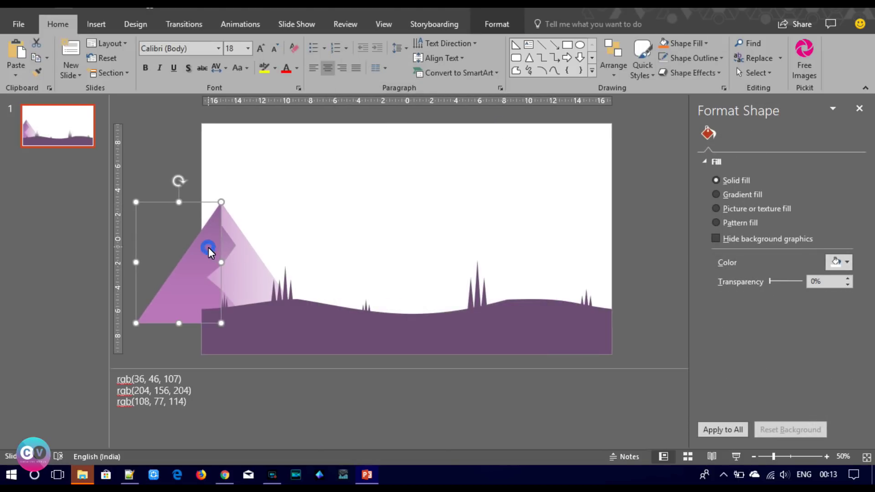
click(231, 244)
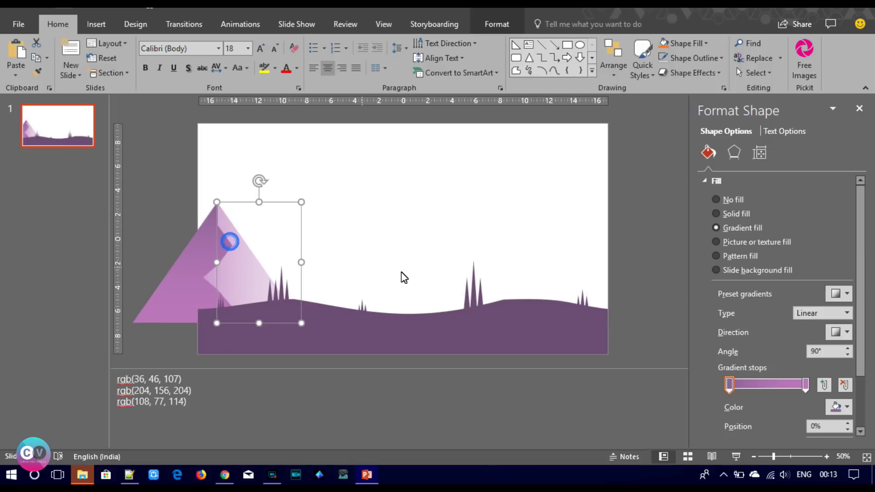
click(402, 271)
click(234, 274)
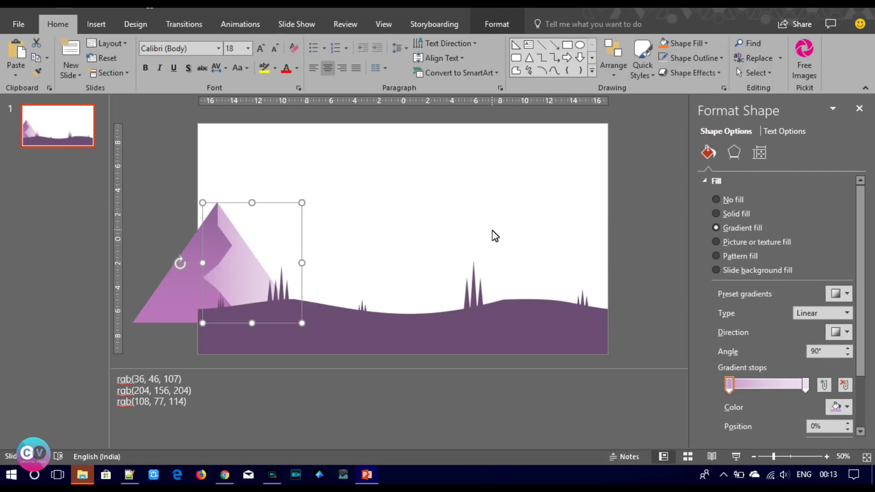
click(846, 405)
click(771, 370)
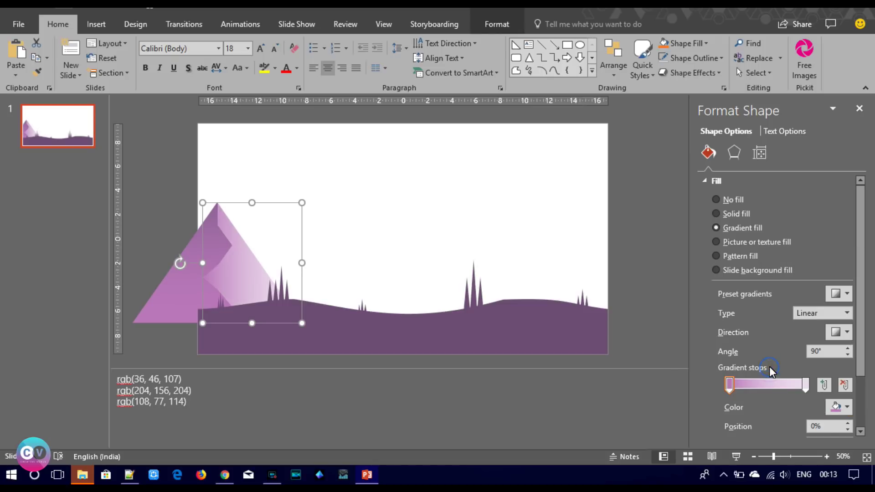
click(805, 385)
click(846, 407)
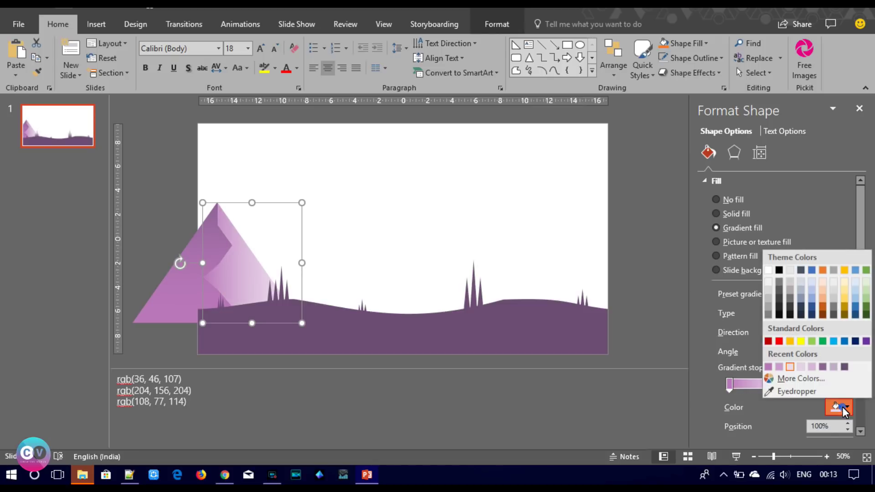
click(796, 378)
mouse_move(474, 172)
mouse_down()
mouse_move(474, 163)
mouse_move(476, 173)
mouse_up()
click(519, 126)
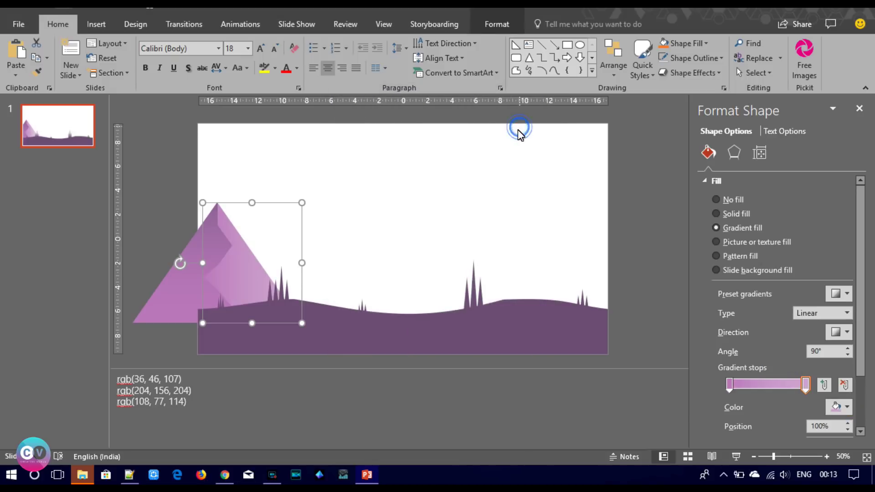
Select the light facet together with the main triangle
click(463, 193)
click(238, 262)
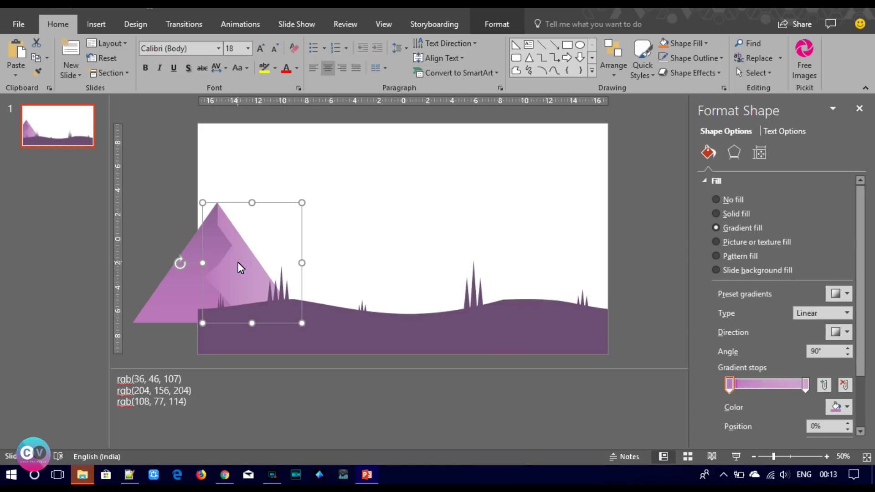
shift+click(194, 279)
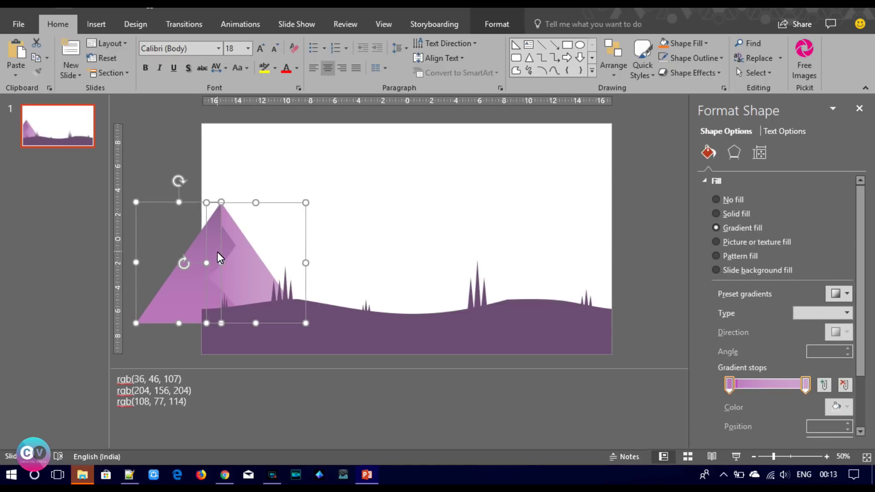
Group the mountain parts, copy the group up and right, and send the copy to back
shift+click(230, 243)
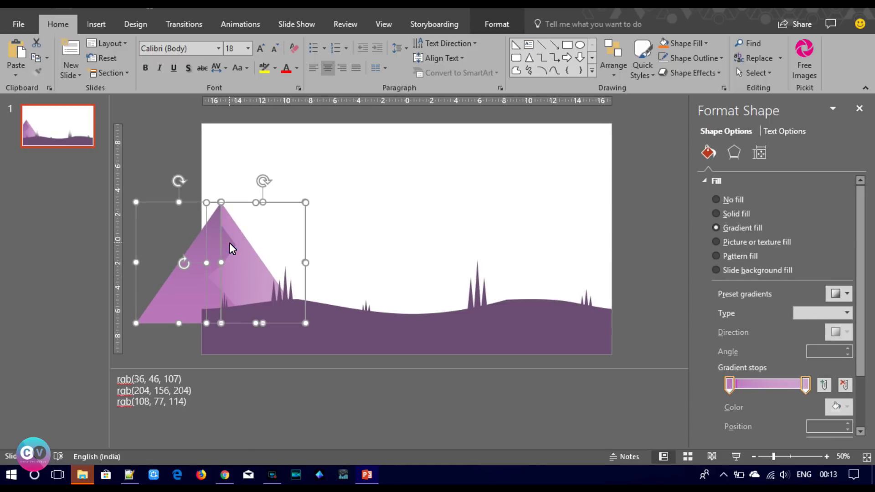
key(ctrl+g)
mouse_move(229, 242)
mouse_down()
mouse_move(218, 257)
mouse_move(270, 252)
mouse_up()
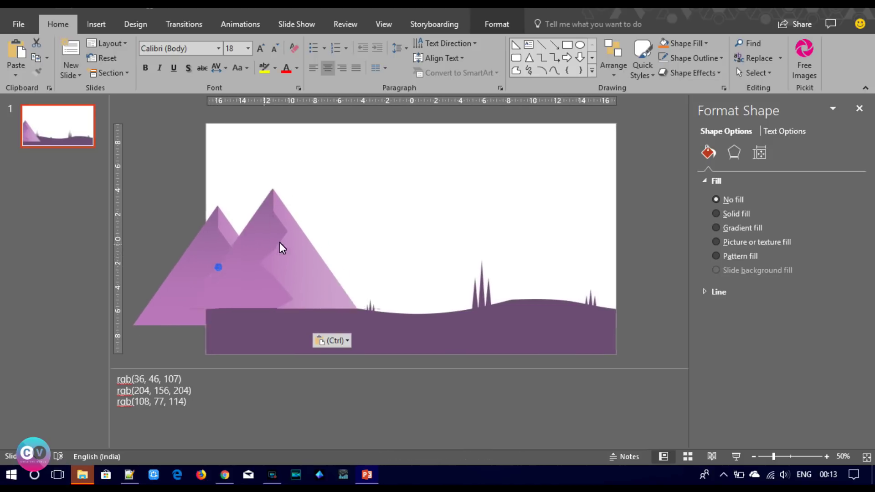
right_click(270, 253)
click(313, 357)
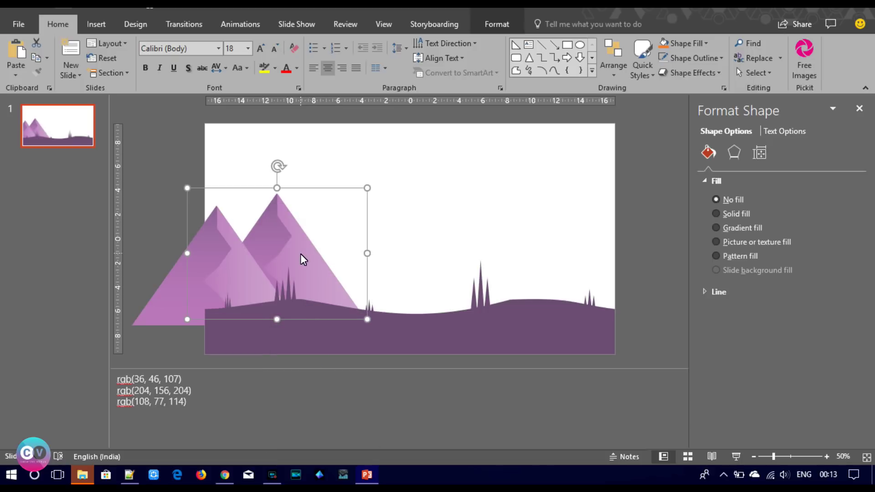
Select both mountains and Ctrl-drag a copy of the pair to the right
right_click(229, 251)
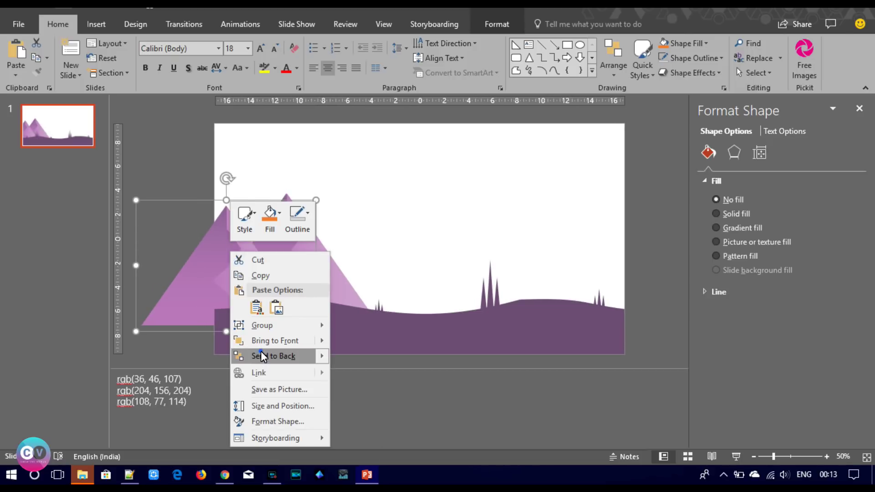
key(Escape)
click(415, 235)
click(270, 248)
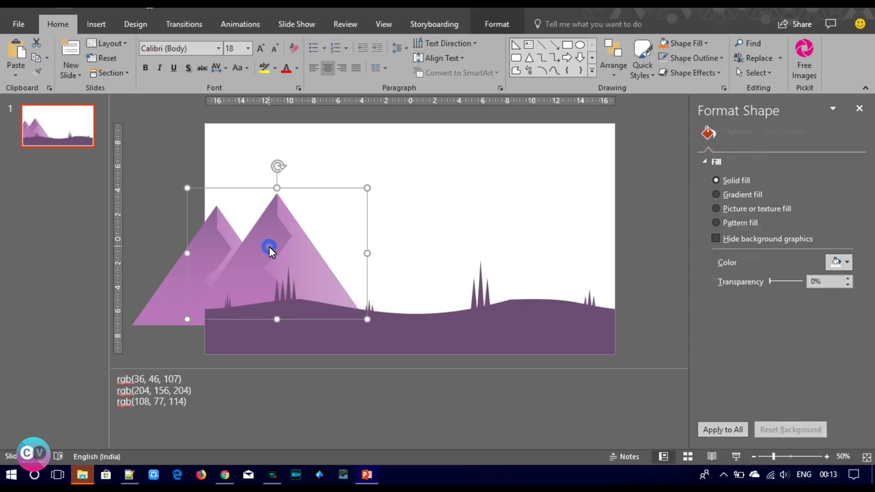
shift+click(174, 282)
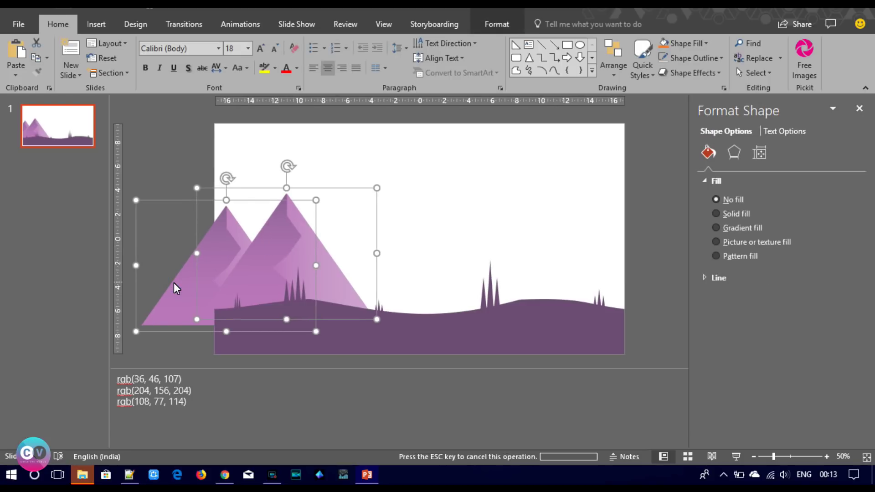
drag(173, 282, 532, 218)
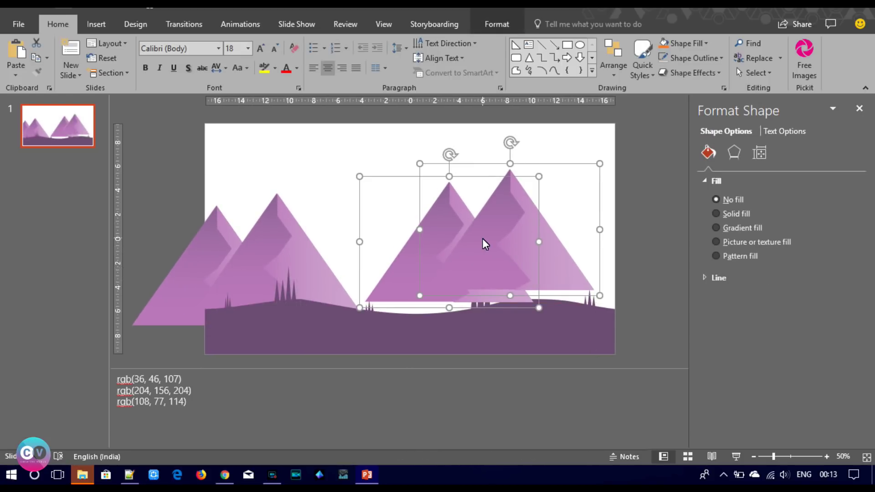
Group the copied pair, flip it horizontally, and tuck it behind the hill at the right edge
key(ctrl+g)
click(494, 27)
click(656, 73)
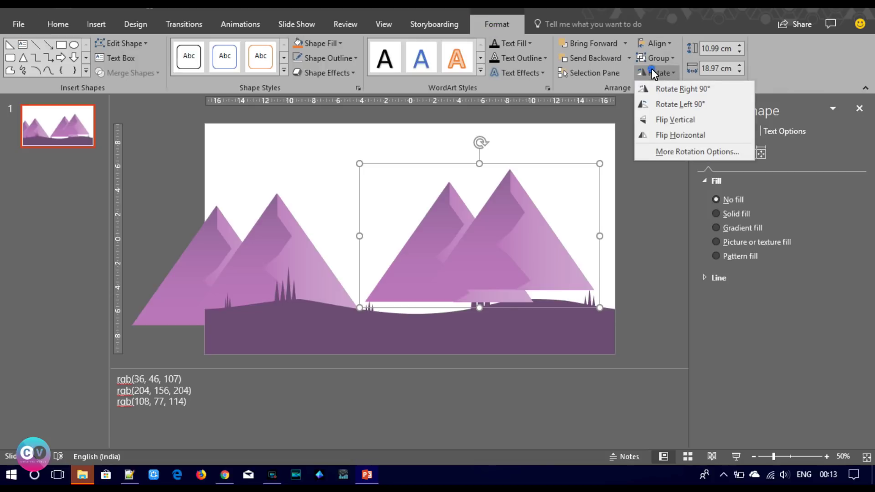
click(679, 133)
click(497, 259)
drag(513, 260, 587, 284)
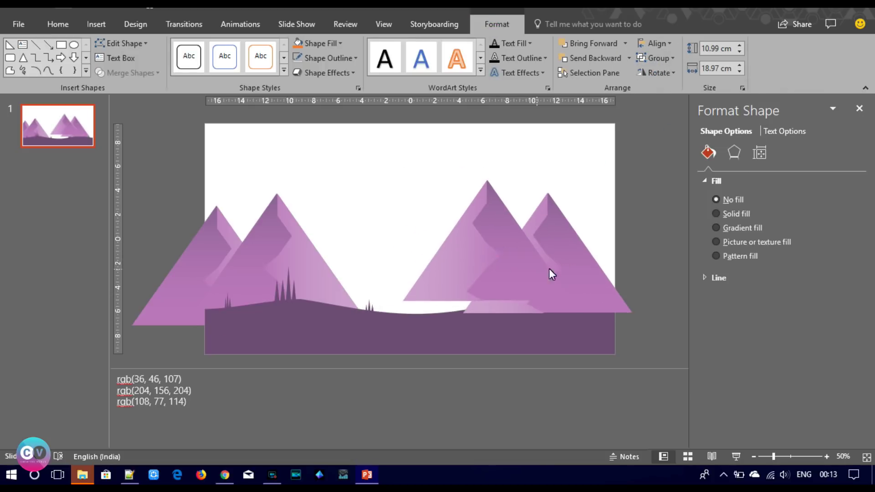
right_click(587, 283)
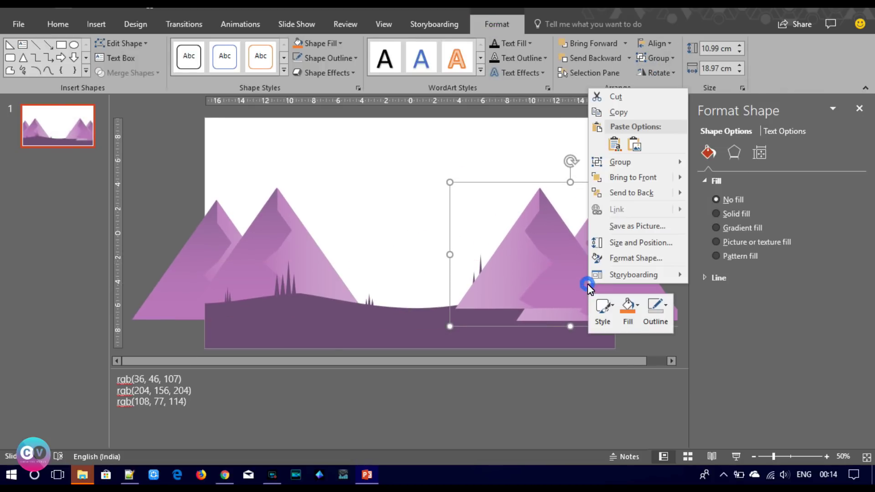
click(613, 194)
drag(549, 255, 552, 255)
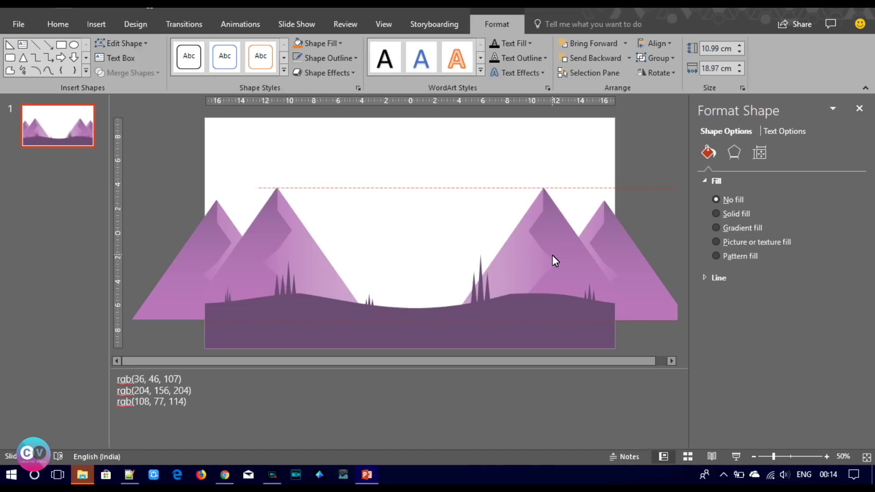
click(557, 185)
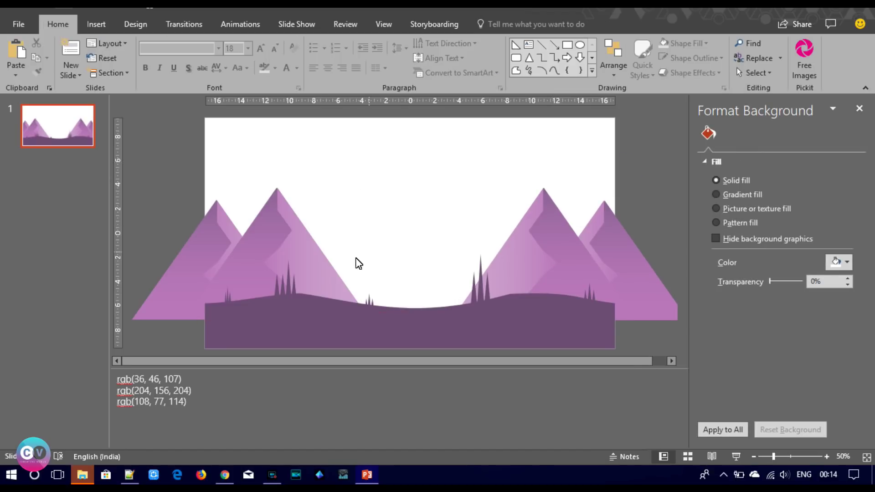
Draw an isosceles triangle at the bottom centre of the slide
click(106, 19)
click(218, 57)
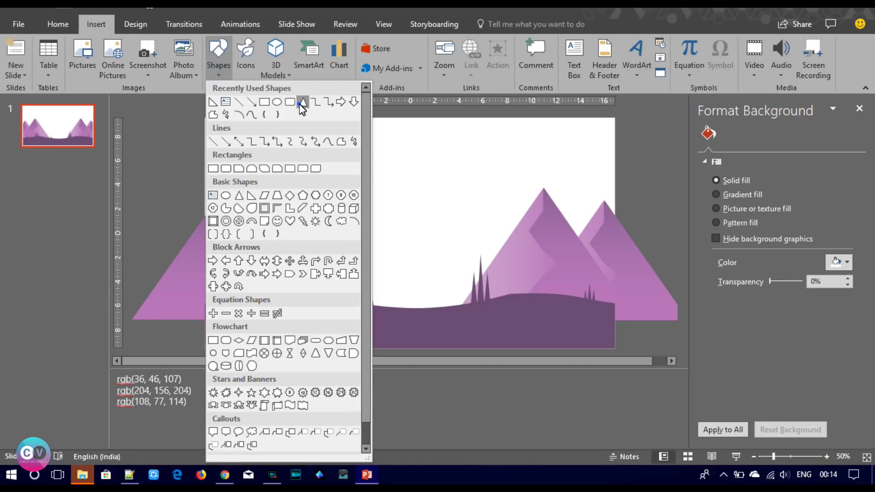
click(303, 102)
mouse_move(375, 309)
mouse_down()
mouse_move(454, 271)
mouse_move(456, 253)
mouse_up()
mouse_move(414, 289)
mouse_down()
mouse_move(425, 289)
mouse_move(412, 289)
mouse_up()
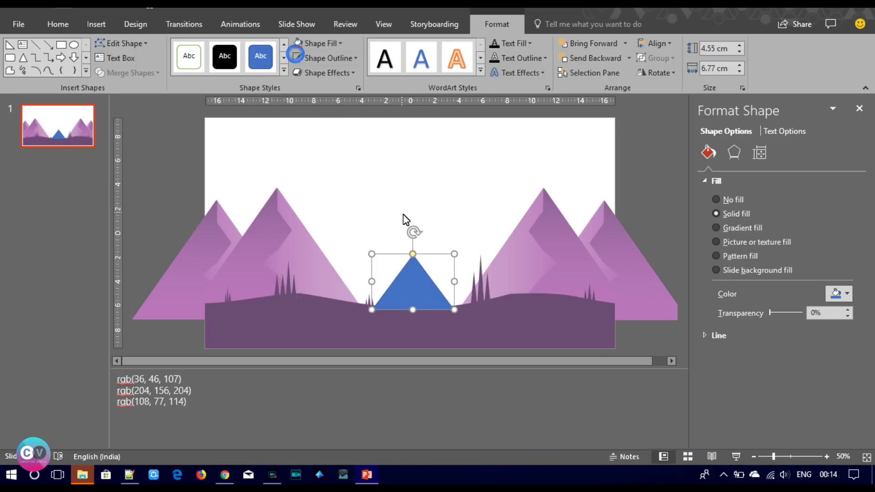
Paste two triangle copies left and right of centre, each sent behind the ground
key(ctrl+c)
key(ctrl+v)
drag(409, 263, 368, 297)
right_click(368, 297)
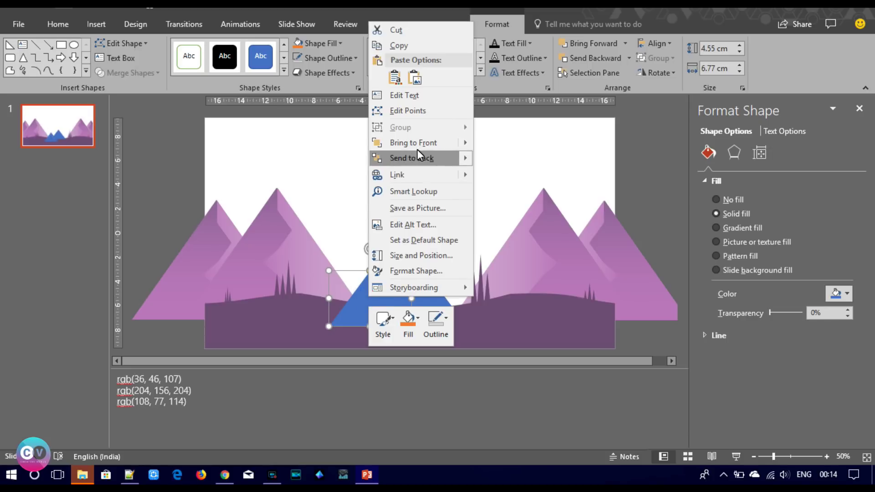
click(410, 158)
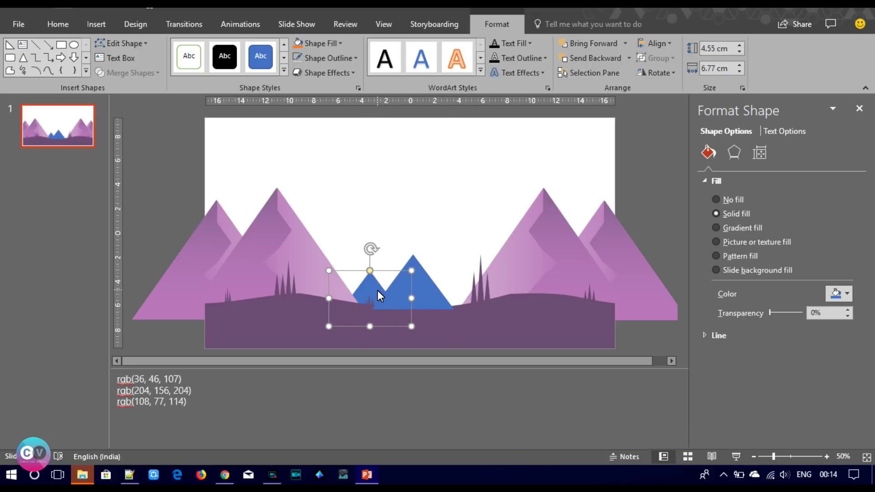
key(ctrl+v)
drag(378, 292, 456, 291)
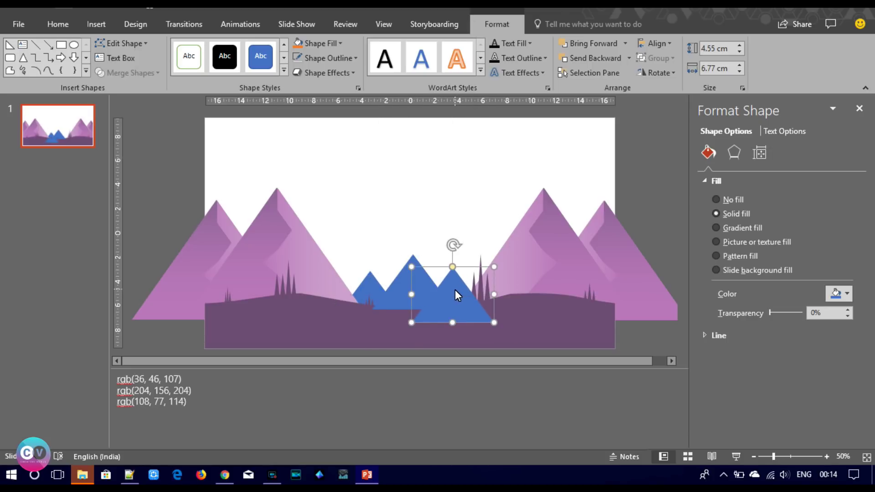
right_click(458, 295)
click(504, 149)
click(459, 223)
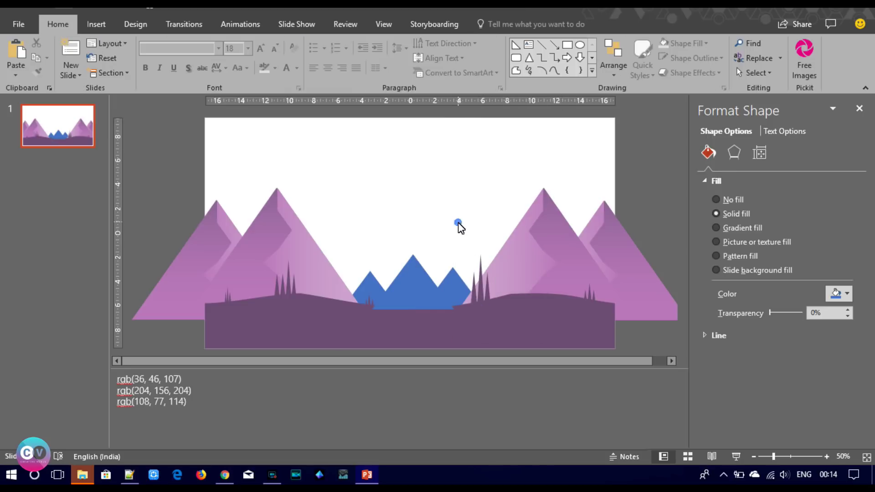
Copy the big mountain's pink gradient onto all three small peaks with Format Painter
click(319, 276)
click(314, 255)
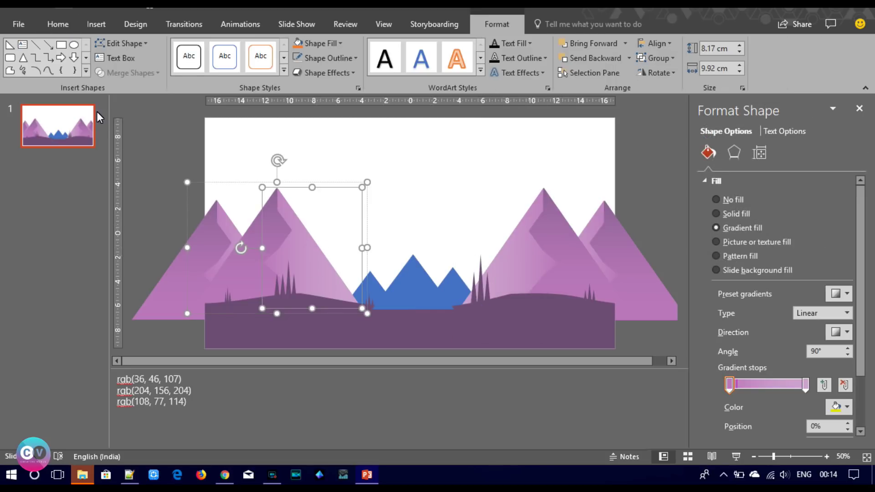
click(56, 23)
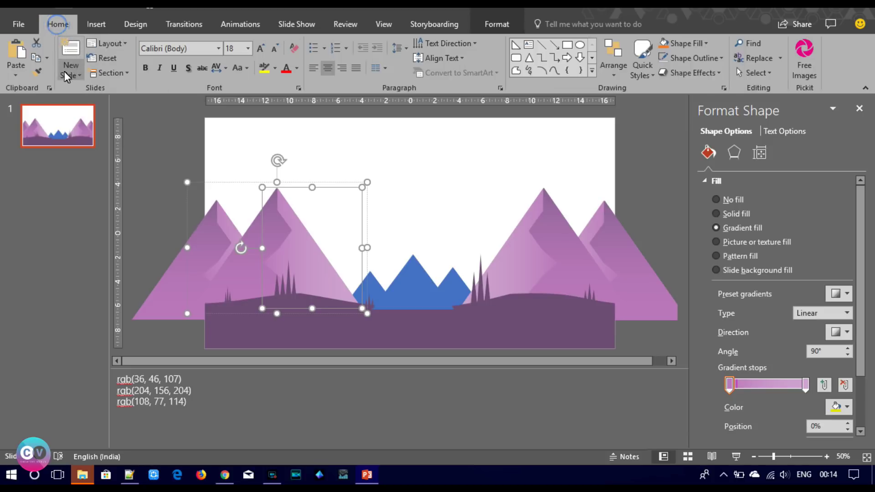
click(375, 292)
click(34, 72)
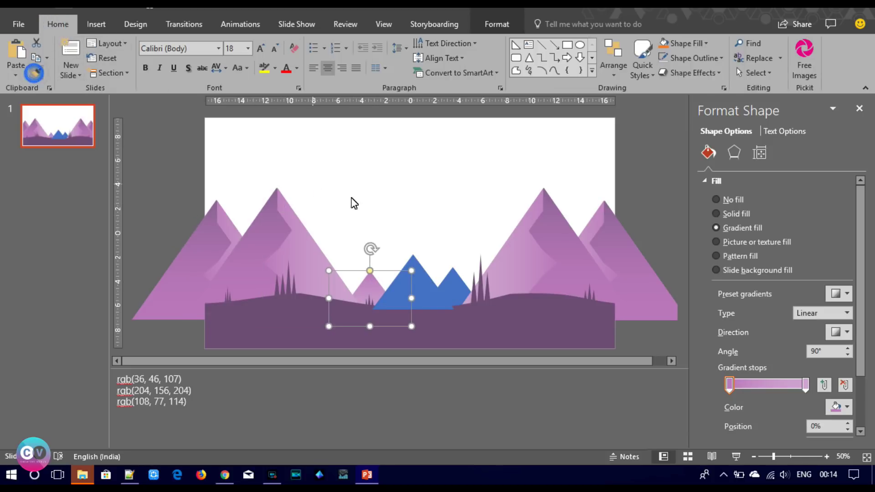
click(417, 261)
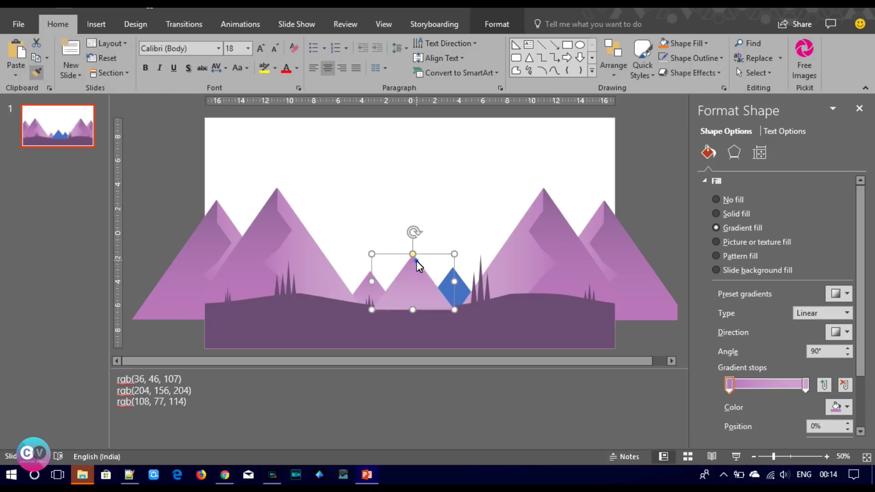
click(464, 286)
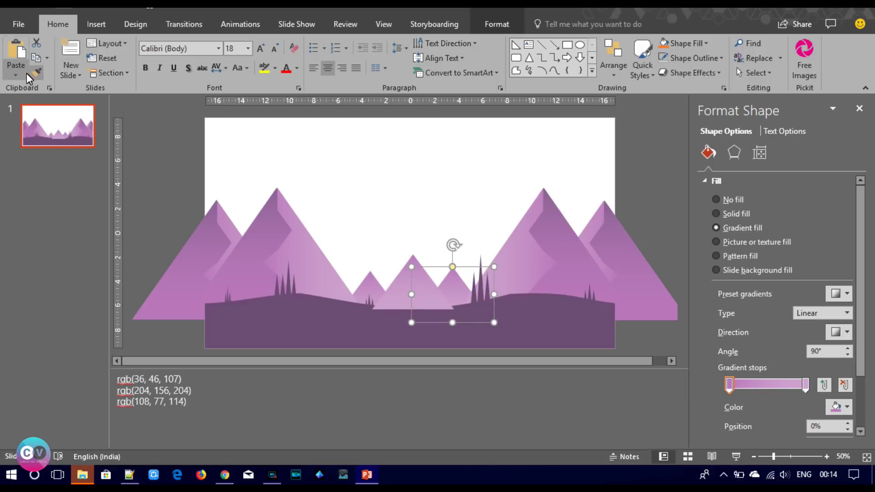
Bring the ground hill to the front, in front of the peaks
click(416, 188)
click(431, 300)
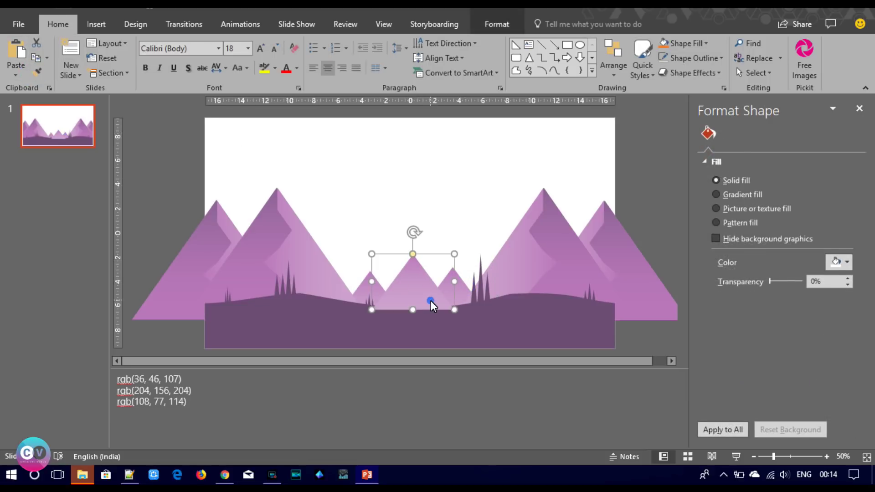
right_click(431, 301)
click(352, 337)
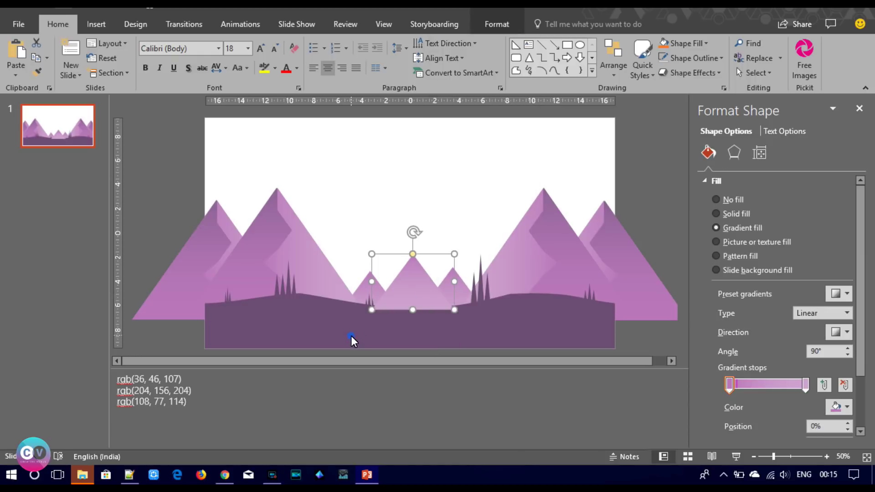
click(351, 338)
right_click(351, 335)
click(405, 215)
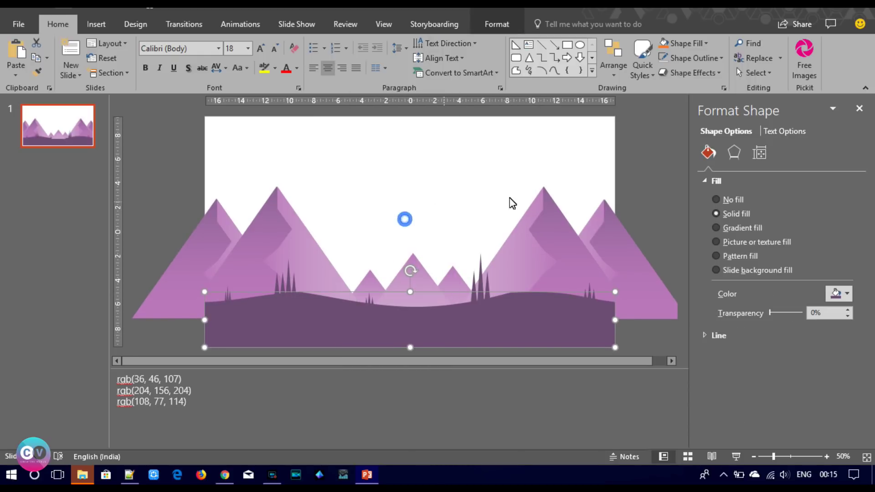
Switch the ground to a gradient fill with both stops set to the recent dark purple
click(748, 228)
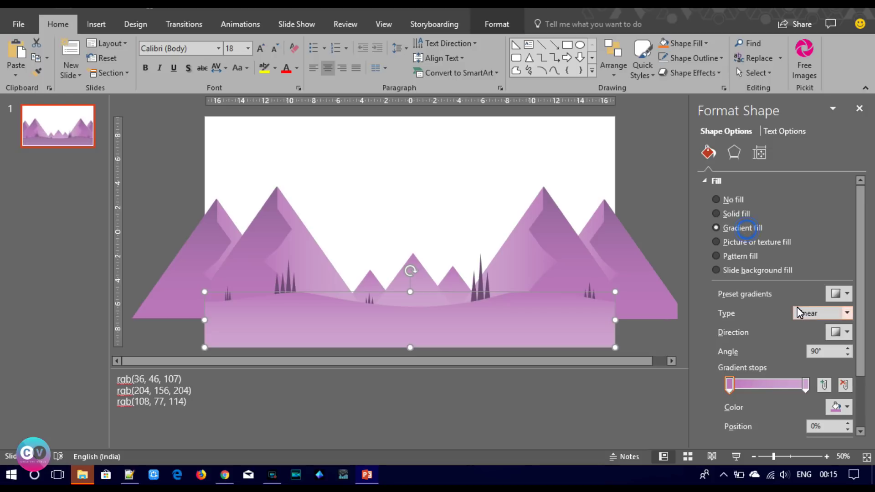
scroll(825, 402, down, 3)
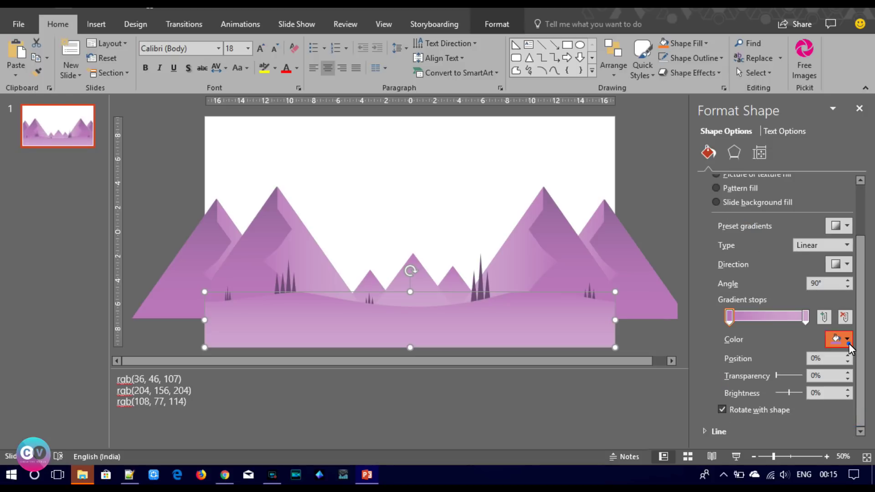
click(847, 341)
click(846, 299)
click(804, 318)
click(828, 340)
click(777, 299)
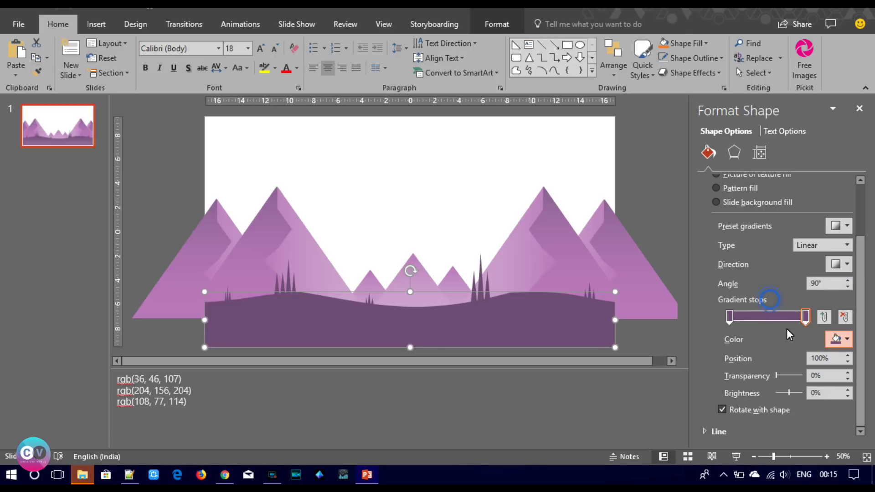
Lighten the first gradient stop to purple RGB 118, 85, 125
click(725, 317)
click(827, 340)
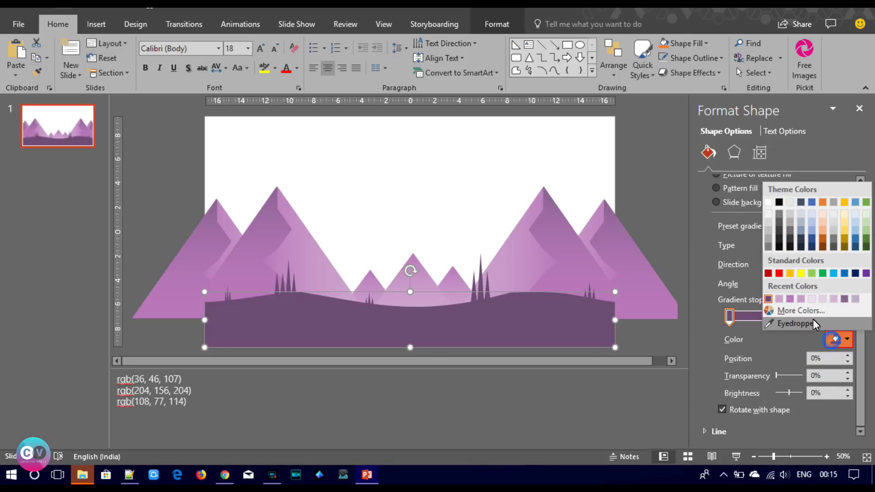
click(814, 318)
click(474, 198)
click(512, 121)
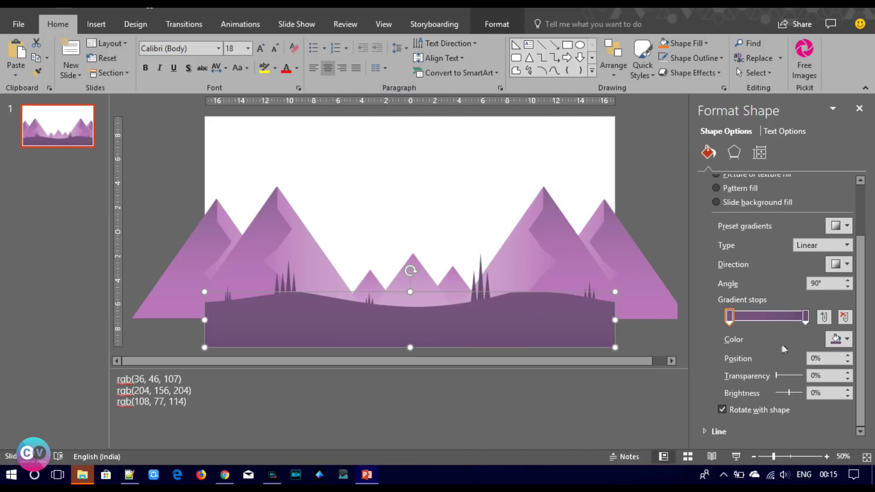
Darken the end gradient stop's purple via the custom colour editor
click(806, 316)
click(836, 339)
click(791, 307)
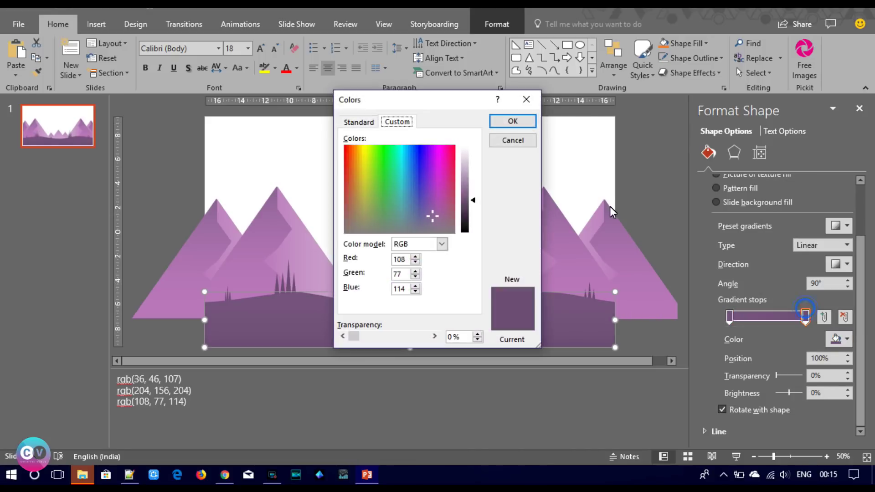
click(473, 204)
click(506, 121)
click(636, 186)
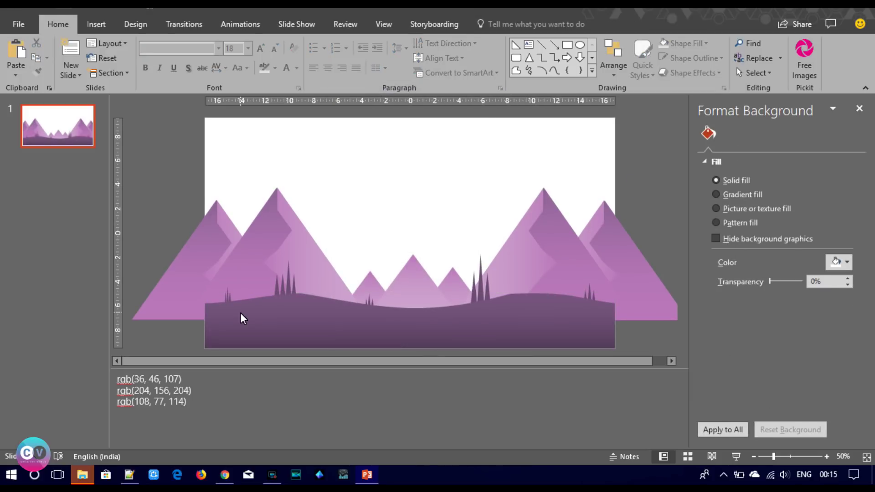
Shift a gradient stop along the ground and darken it to RGB 106, 76, 112
click(417, 315)
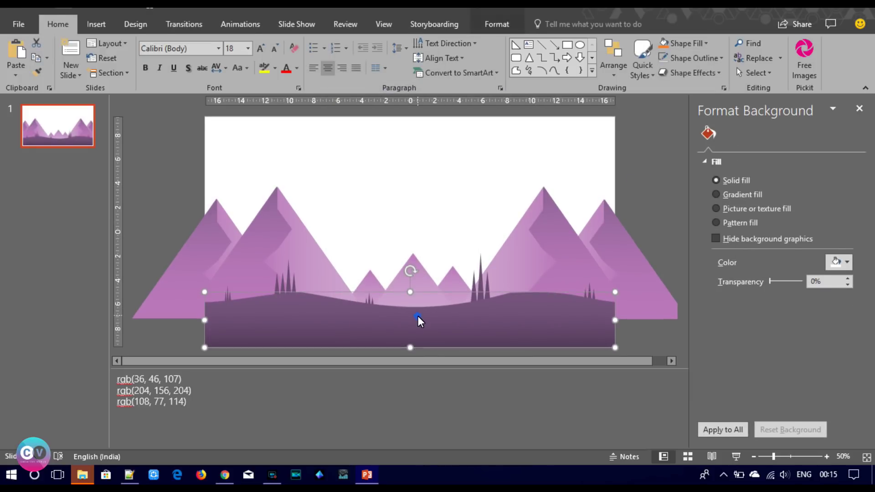
mouse_move(803, 381)
mouse_down()
mouse_move(739, 379)
mouse_move(707, 390)
mouse_up()
click(840, 407)
click(801, 381)
drag(461, 201, 475, 201)
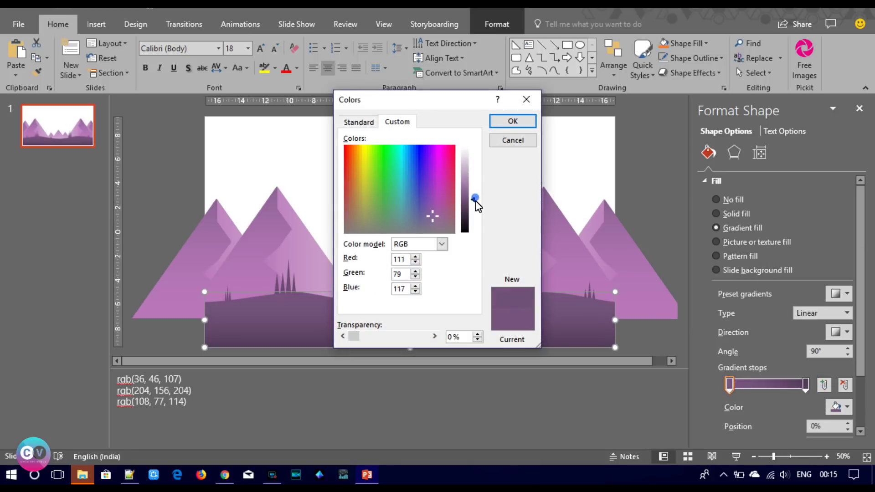
click(501, 127)
click(675, 201)
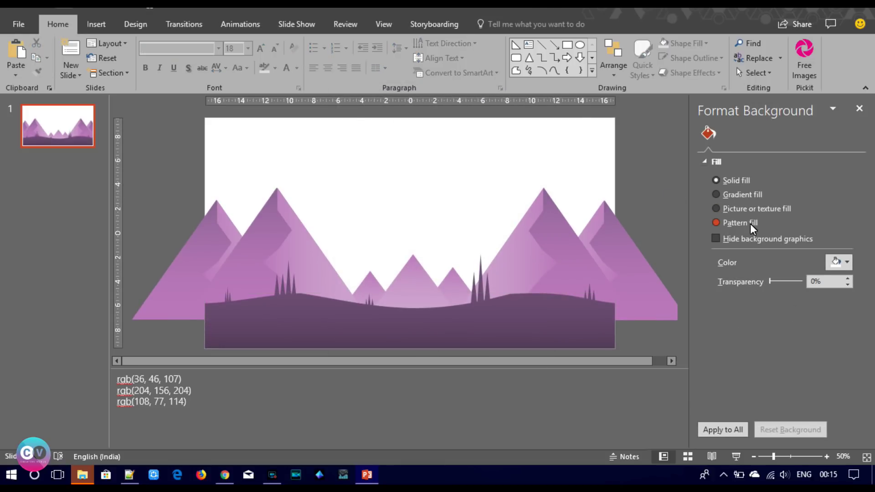
Apply a gradient fill to the slide background and start choosing its stop colour
click(737, 195)
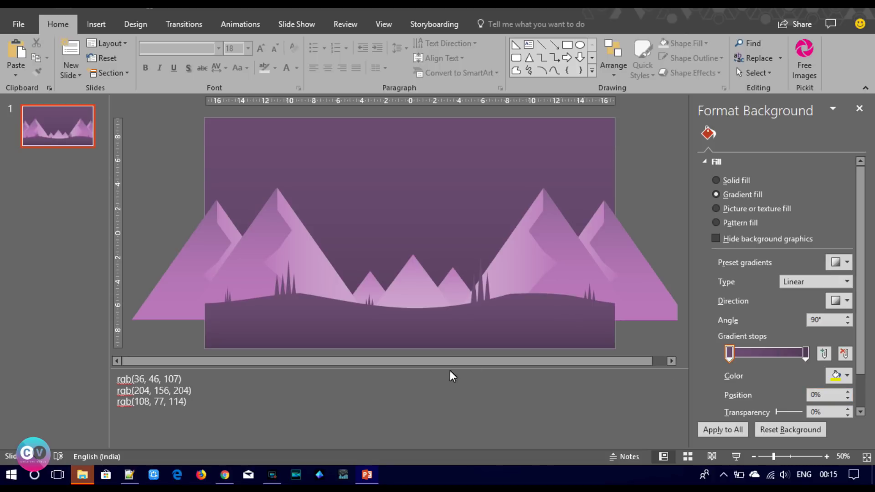
click(846, 376)
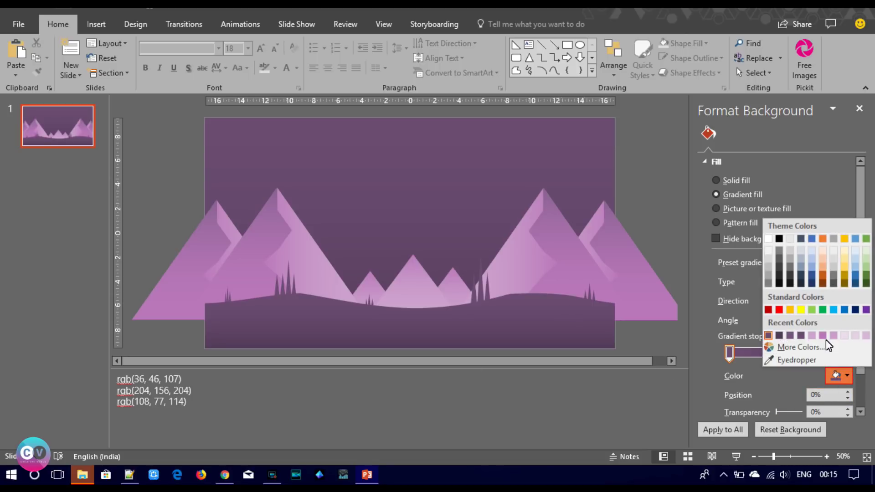
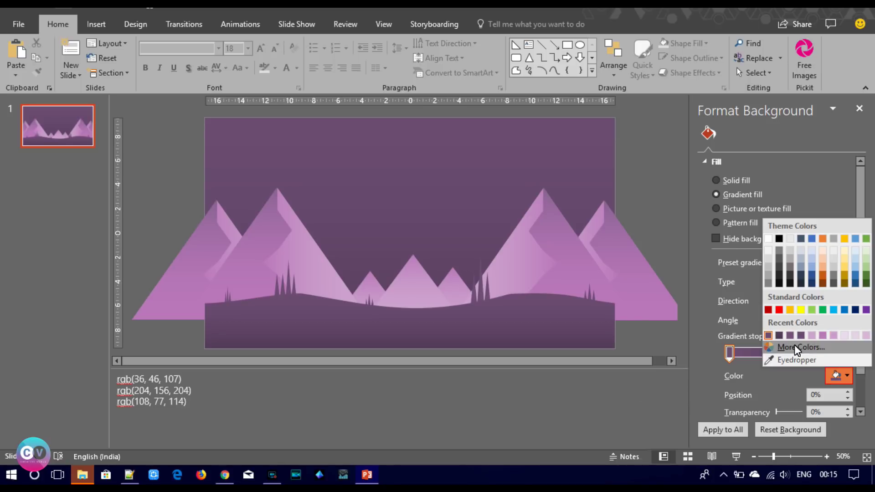
Set the first background gradient stop to dark navy RGB 36, 46, 107
click(713, 381)
click(776, 357)
click(730, 352)
click(842, 376)
click(811, 348)
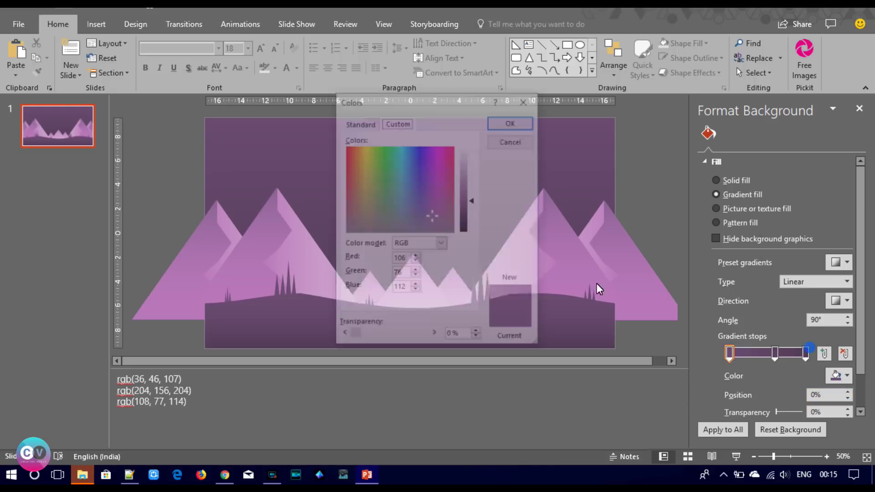
double_click(405, 259)
text(36)
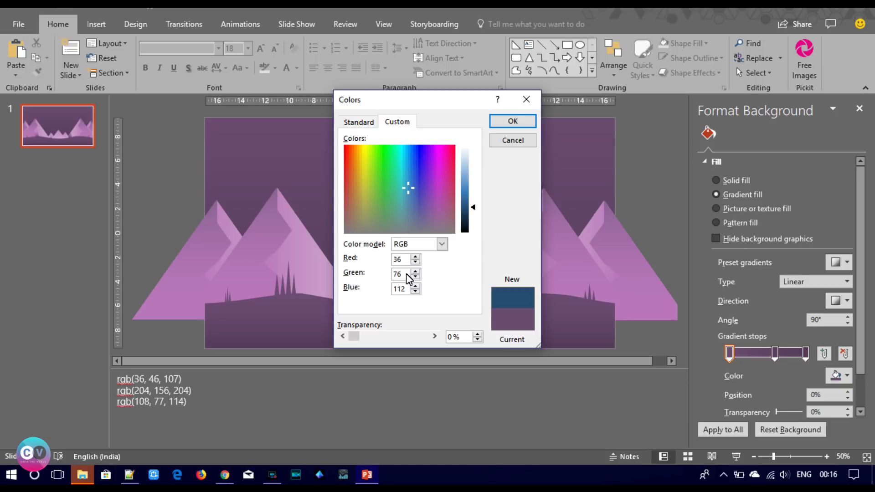
click(272, 476)
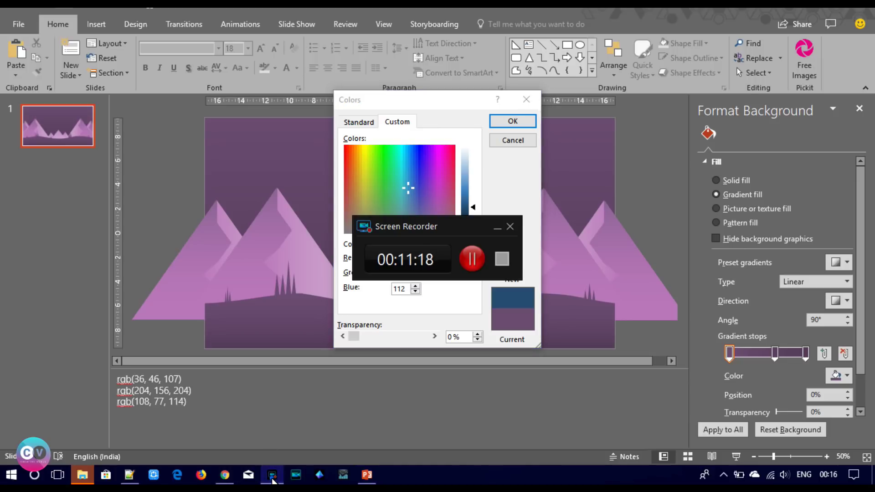
click(272, 476)
double_click(403, 274)
text(46)
key(Tab)
text(107)
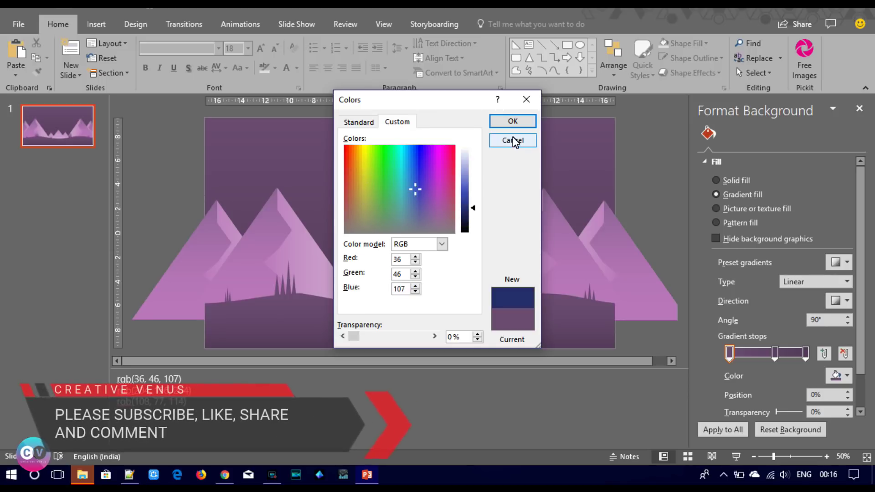
click(509, 123)
Eyedrop the mountain's pink-purple from the slide for the 60% middle gradient stop
click(773, 354)
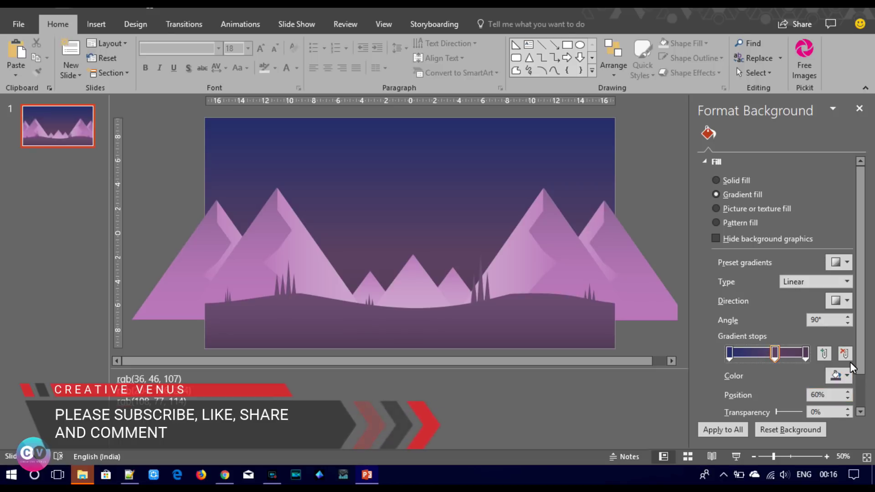
click(841, 376)
click(811, 361)
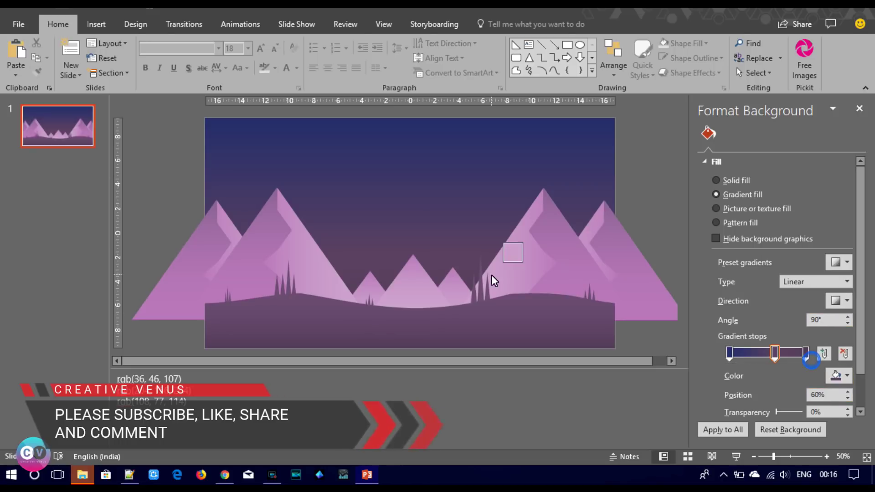
click(212, 233)
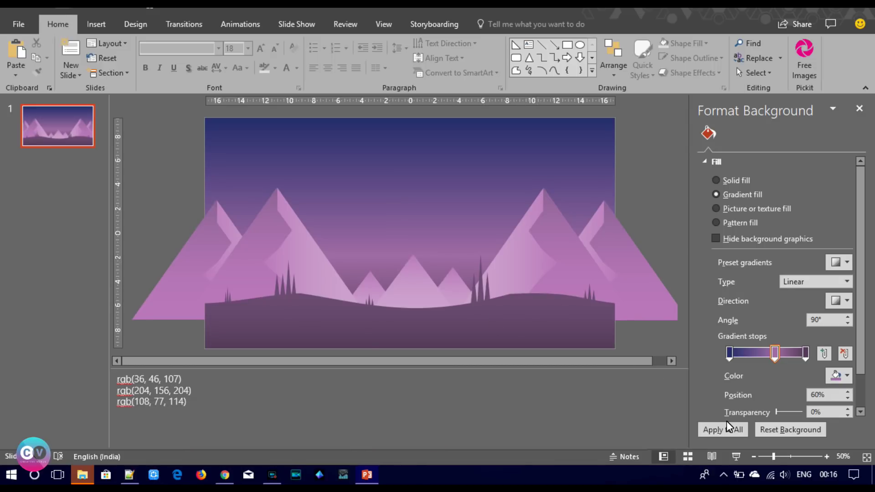
Give the 100% gradient stop a recent light pink, then select the far-left mountain shapes
click(807, 358)
click(848, 377)
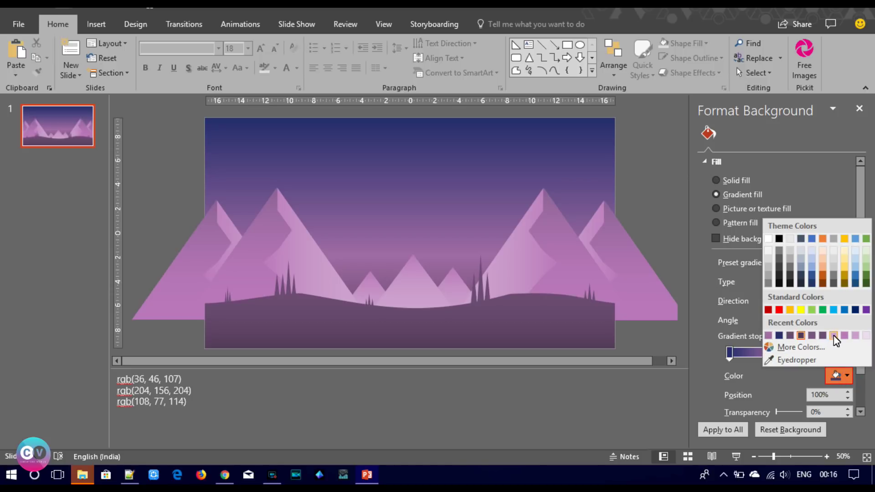
click(834, 335)
click(697, 288)
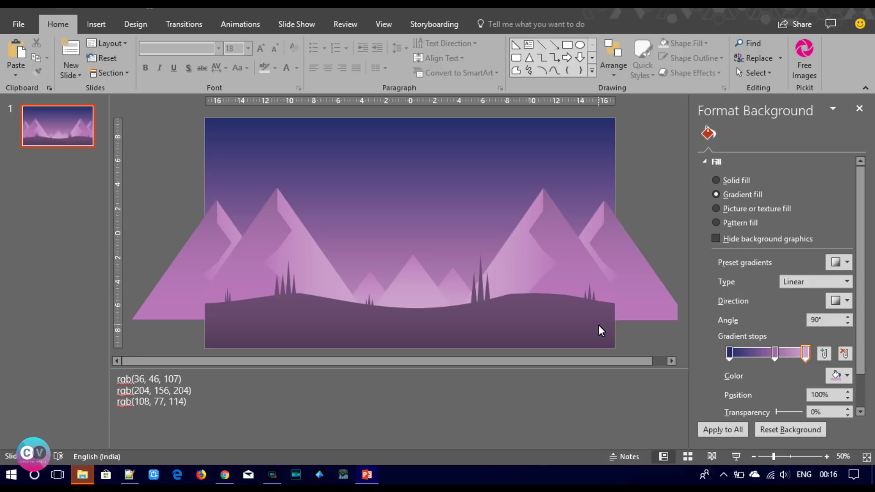
click(272, 475)
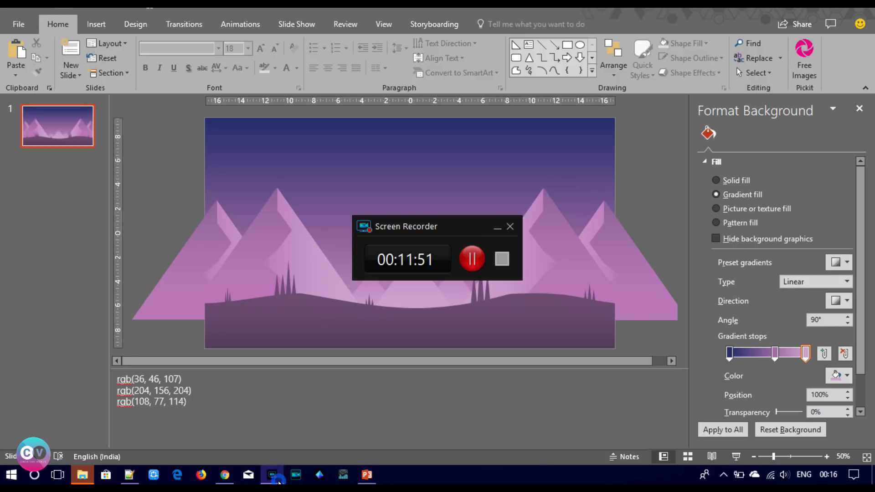
click(461, 260)
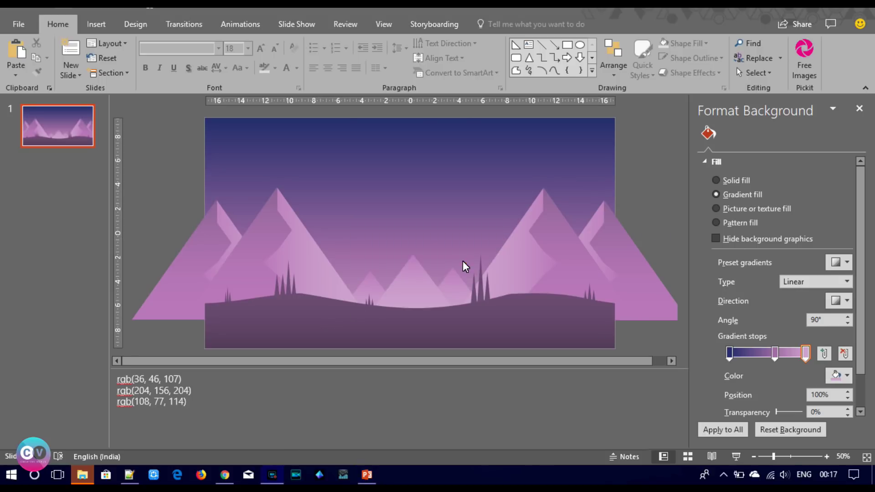
click(204, 248)
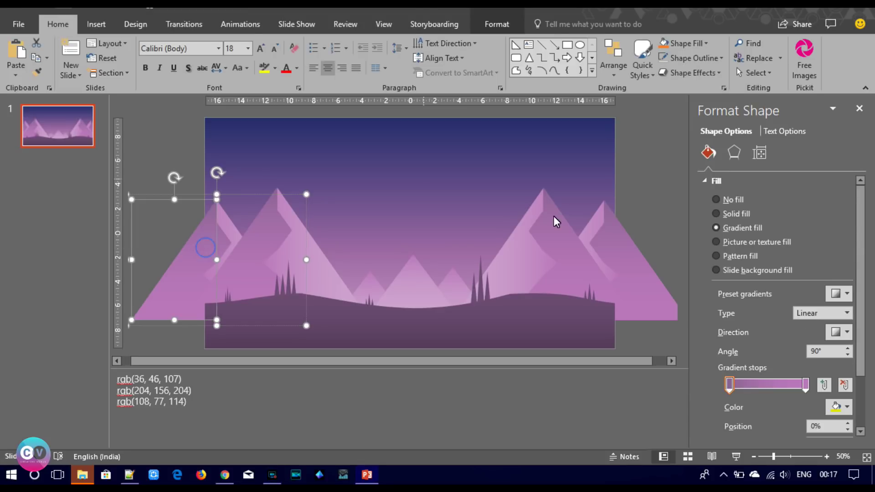
Darken both gradient stops of the far-left mountain, ending in purple rgb(169, 87, 169)
click(841, 411)
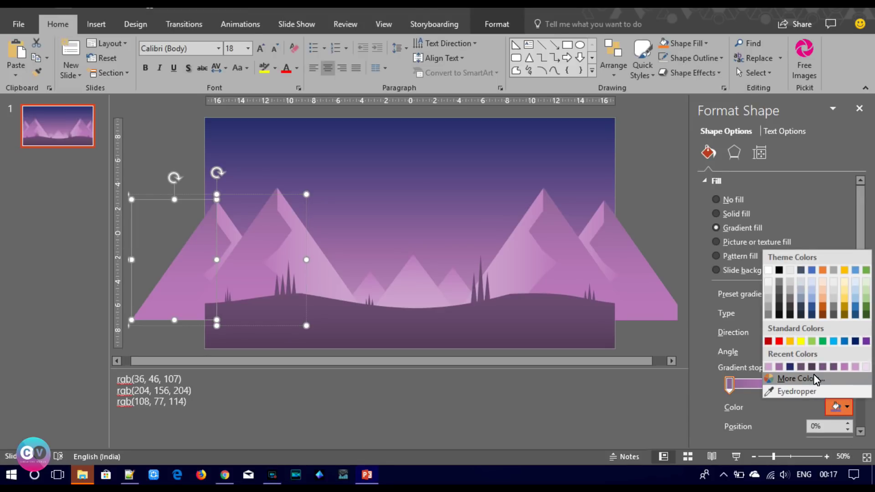
click(813, 374)
drag(474, 196, 474, 209)
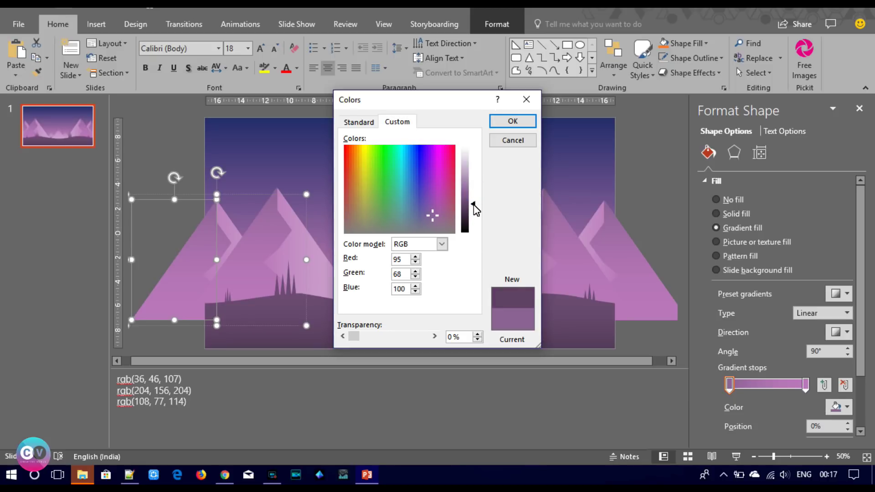
click(526, 120)
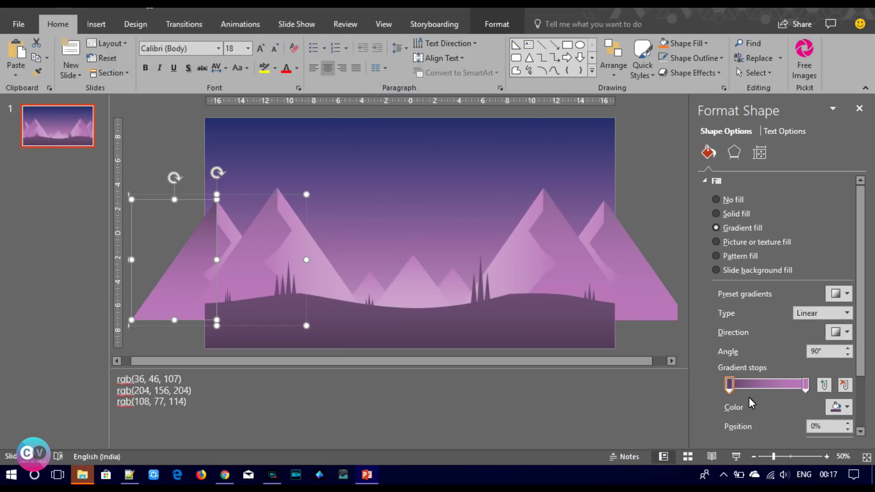
click(221, 244)
click(198, 245)
click(806, 384)
click(839, 407)
click(795, 389)
drag(472, 181, 475, 195)
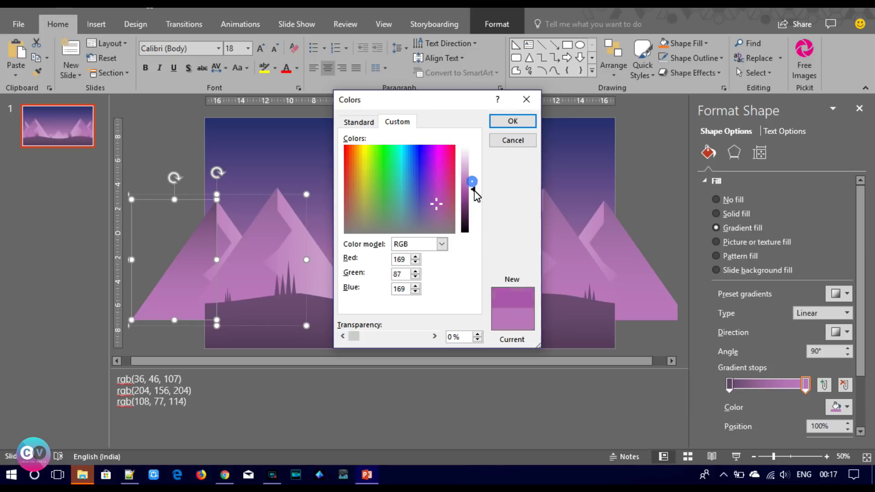
click(512, 121)
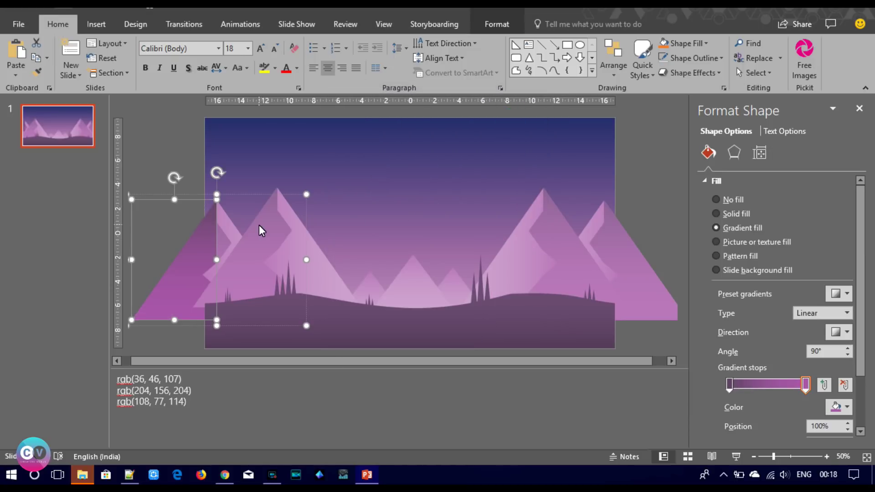
Ungroup the mountains and Format Paint the far-left mountain's gradient onto its neighbouring shape
click(231, 195)
right_click(231, 195)
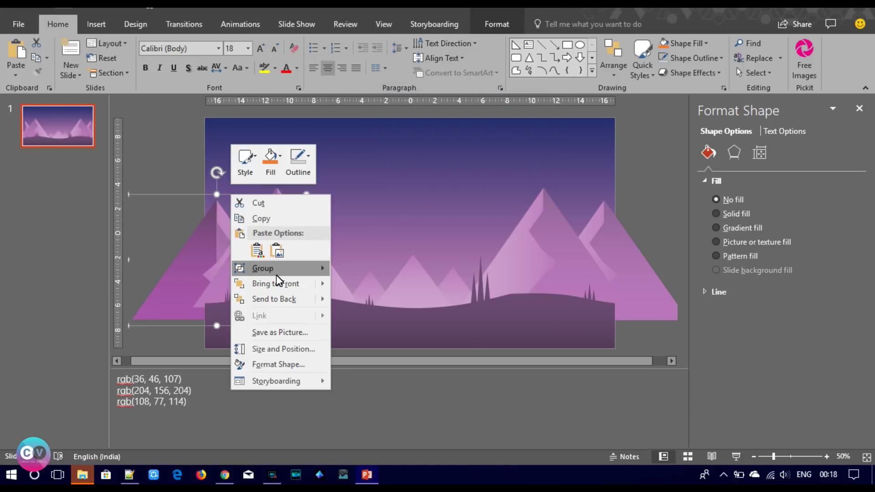
mouse_move(262, 268)
click(390, 303)
click(320, 168)
click(212, 232)
click(36, 71)
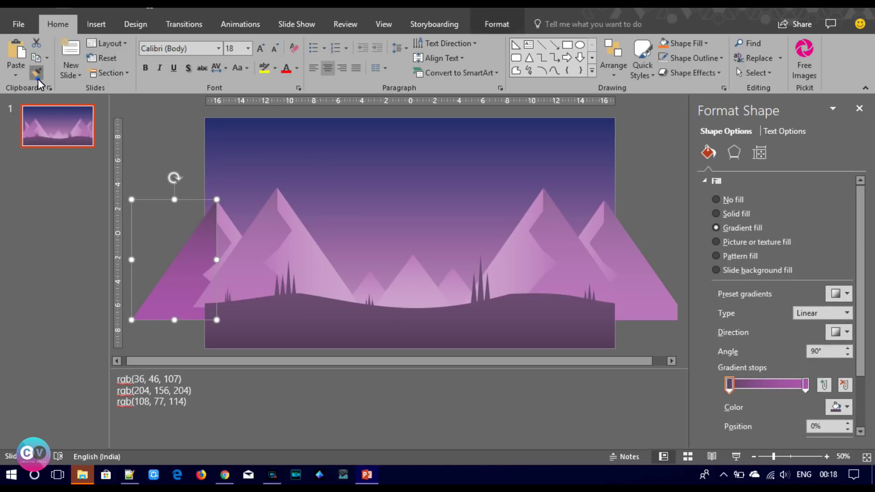
click(220, 238)
click(392, 190)
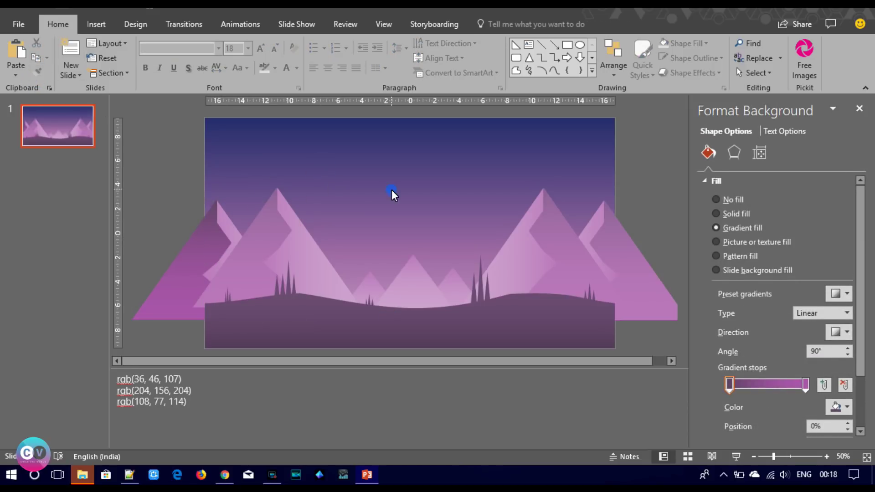
Darken both gradient stops of the slope beside the tall left peak, ending in rgb(183, 123, 183)
click(223, 215)
click(838, 406)
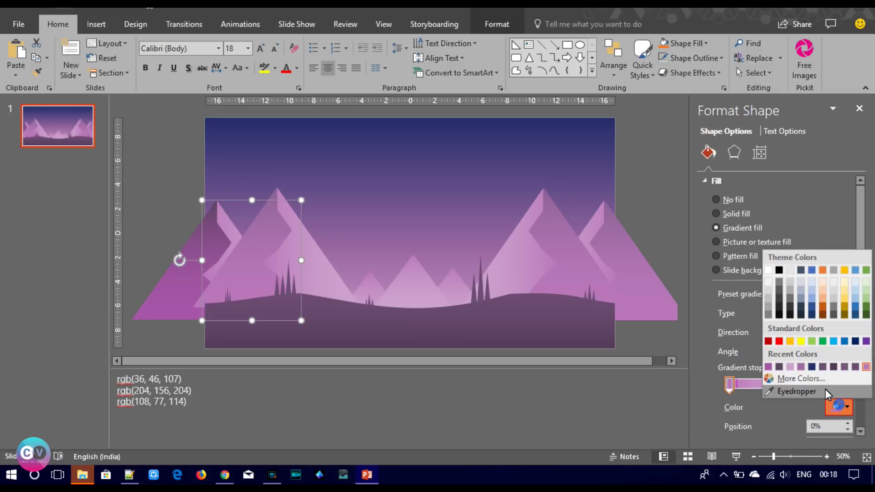
click(801, 378)
drag(472, 181, 474, 195)
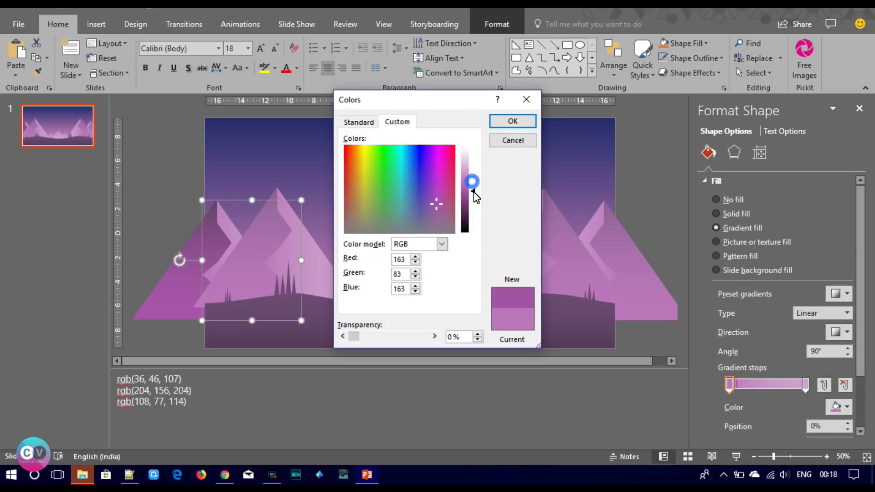
click(518, 121)
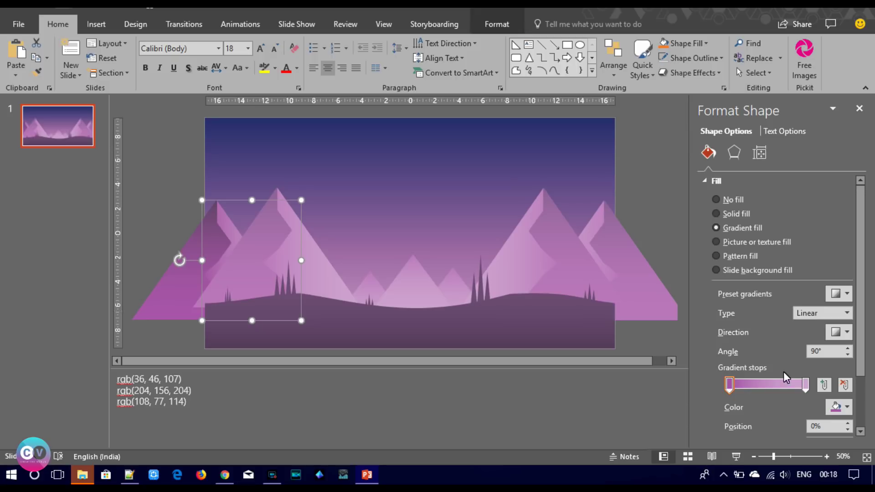
click(806, 384)
click(837, 407)
click(802, 378)
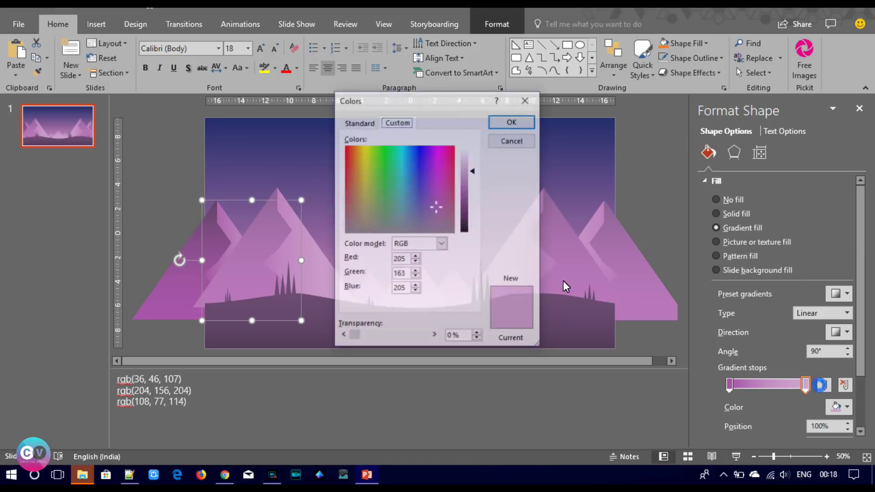
click(473, 180)
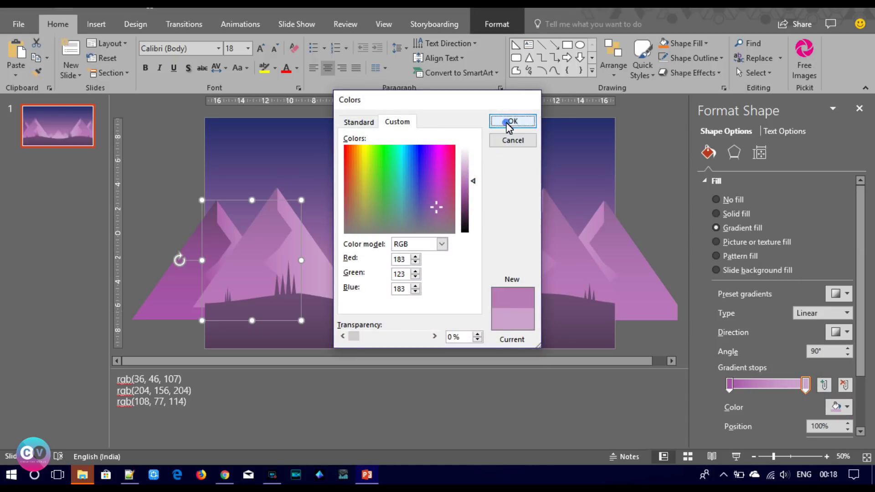
click(510, 122)
Pick up the darker left shape's formatting with Format Painter for the next mountain shape
click(248, 170)
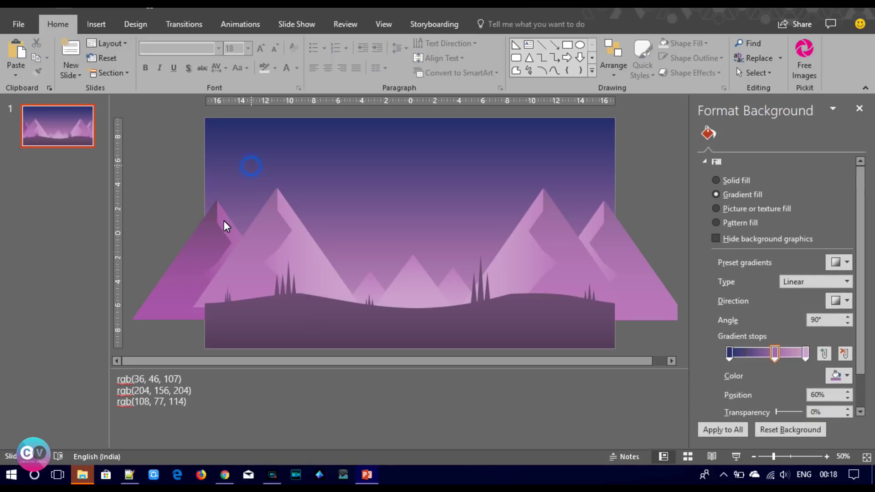
click(221, 225)
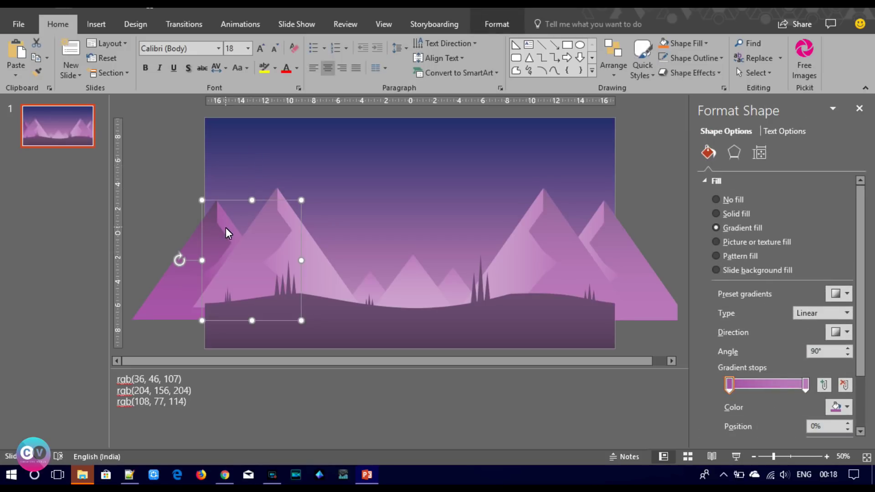
click(215, 236)
click(39, 73)
click(270, 234)
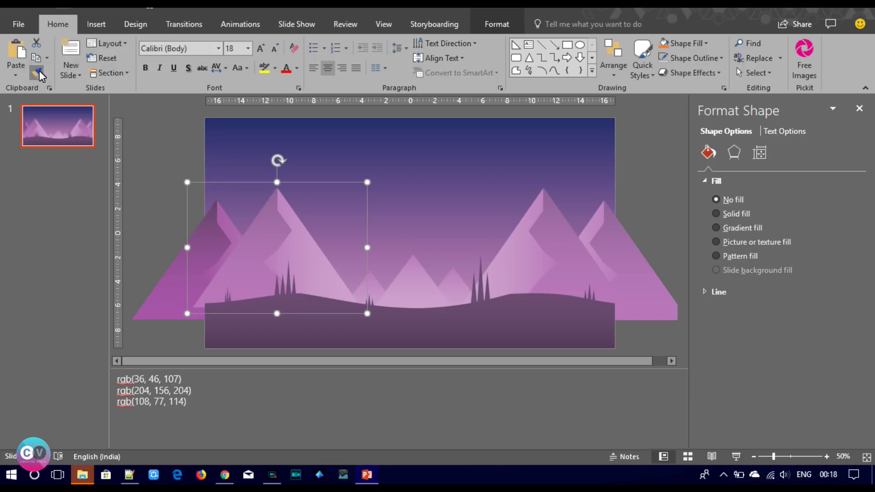
Ungroup the left mountains and place a duplicate dark triangle on the larger peak
right_click(253, 187)
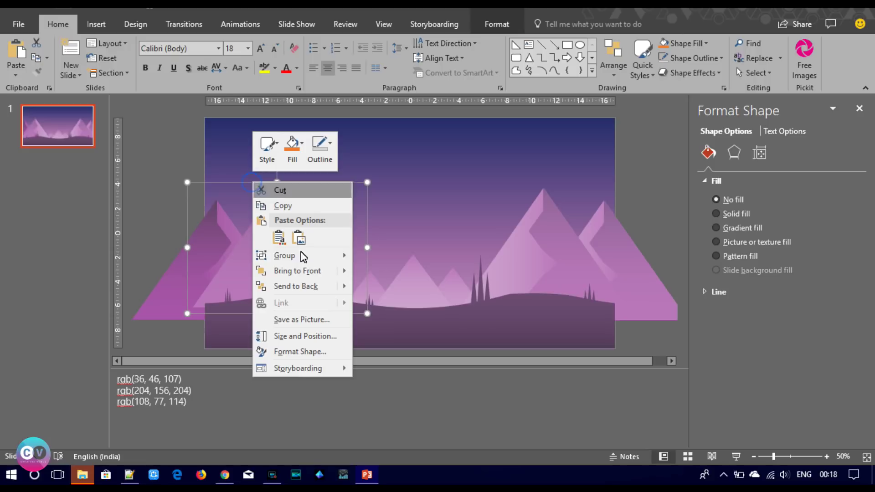
click(391, 294)
click(160, 150)
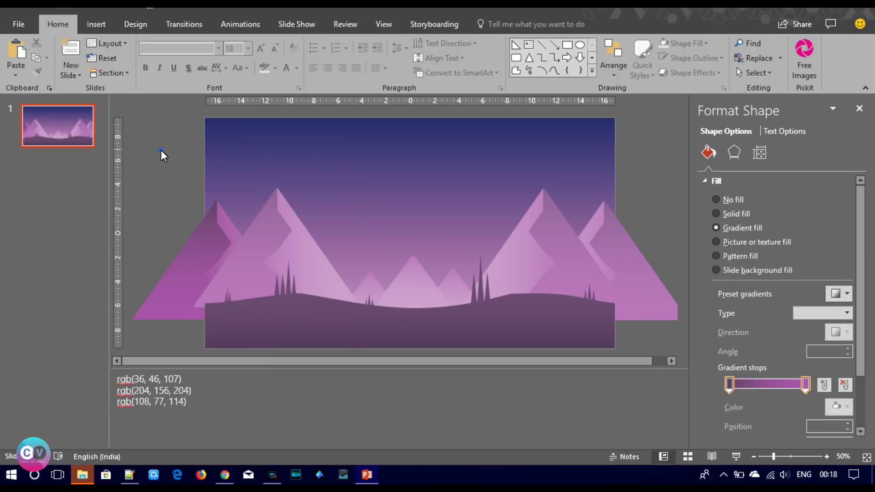
click(204, 251)
click(37, 71)
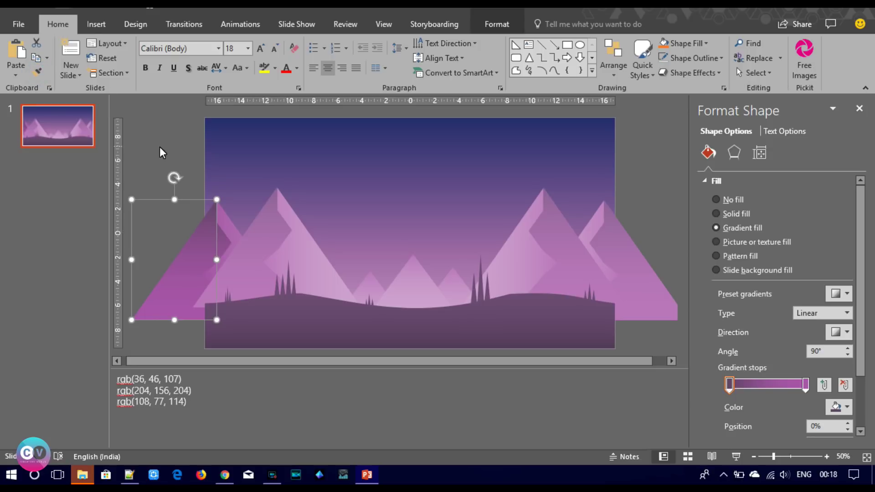
drag(197, 257, 259, 244)
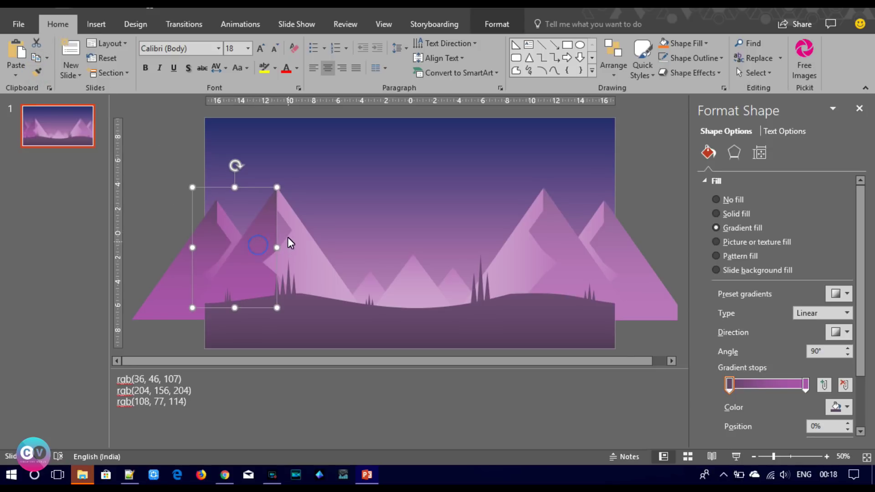
Format Paint the dark triangle's shading onto the lighter triangle on the big peak
click(37, 74)
click(283, 231)
click(225, 224)
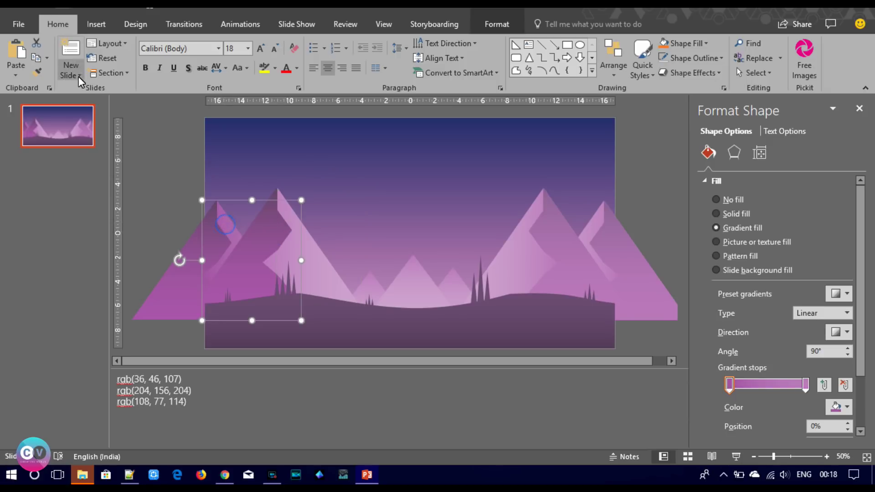
click(36, 72)
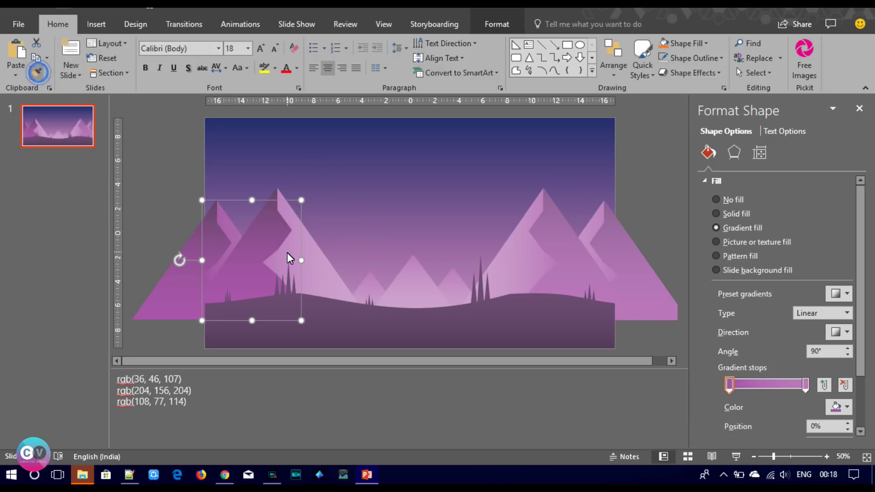
click(327, 272)
click(162, 196)
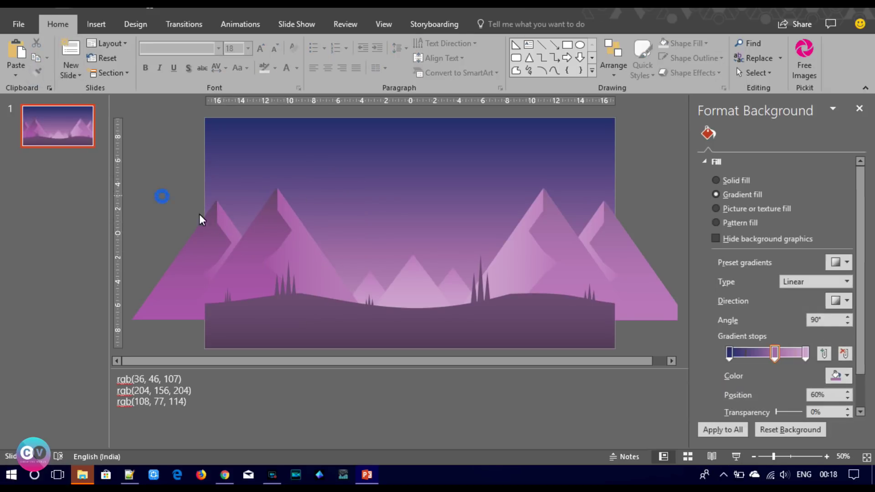
Group three left mountain pieces with Ctrl+G and select the remaining left mountain pieces
click(301, 256)
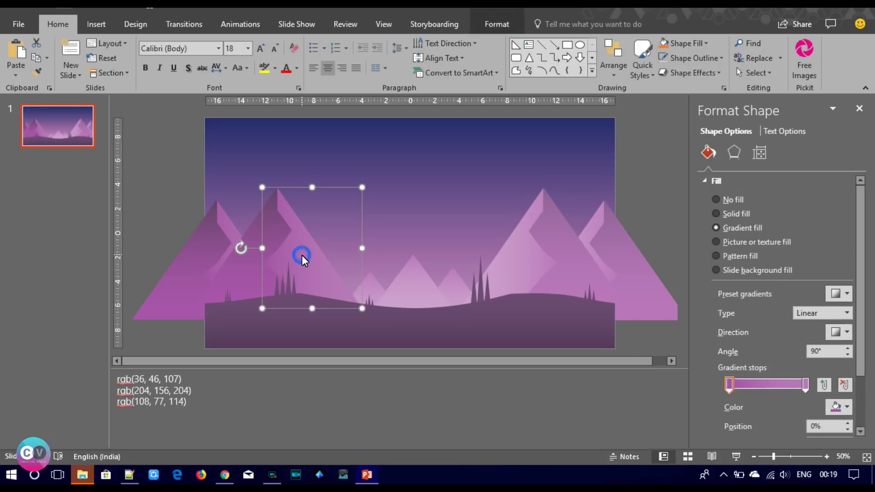
shift+click(281, 236)
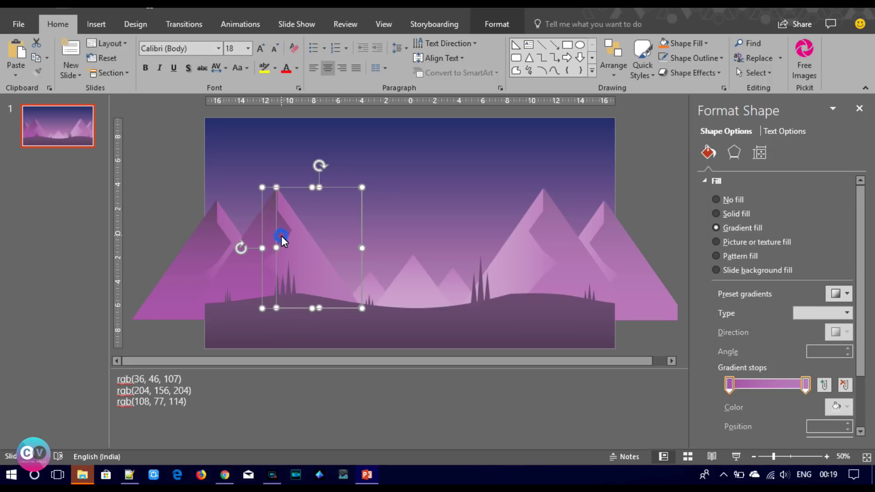
shift+click(247, 283)
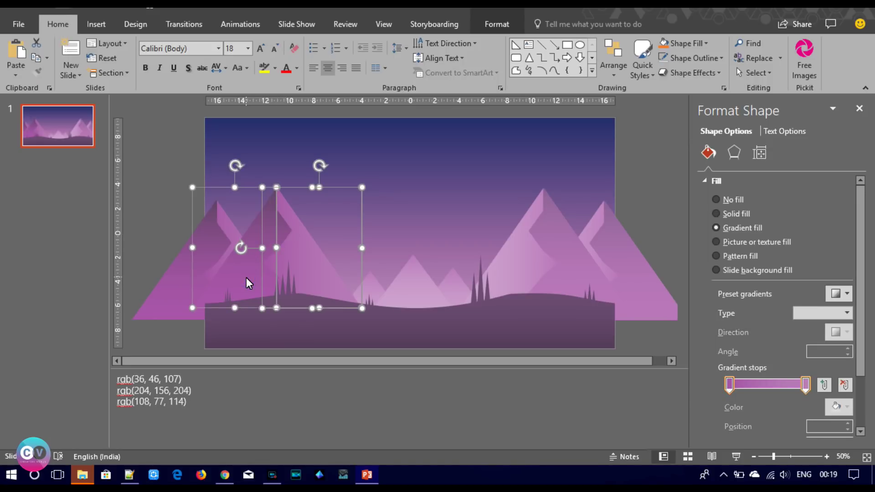
key(ctrl+g)
click(164, 307)
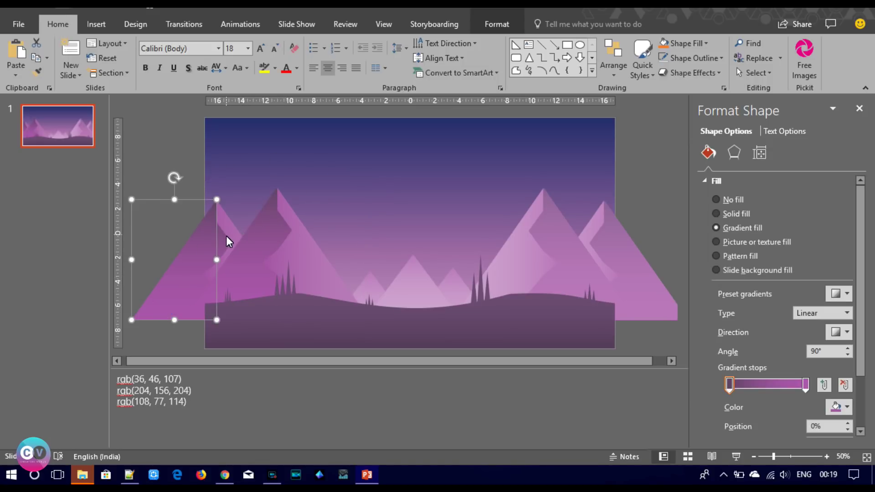
shift+click(224, 239)
shift+click(227, 223)
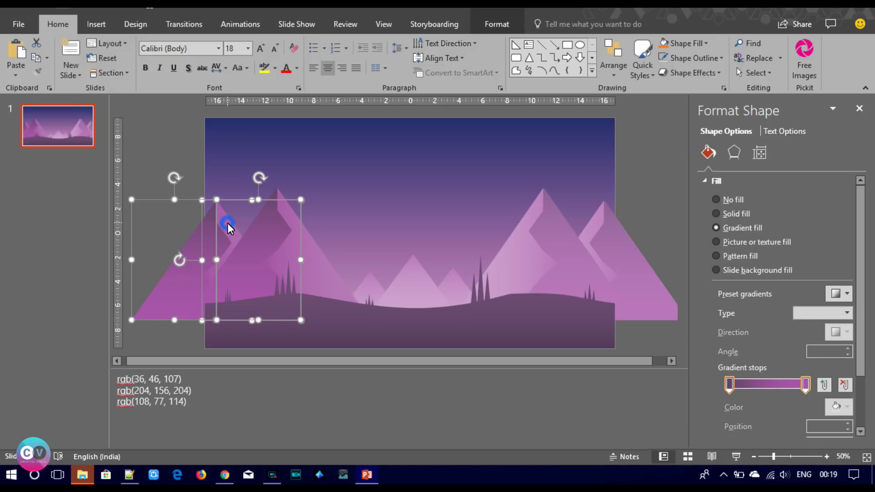
Group all left mountain pieces together and delete the old right mountain group
key(ctrl+g)
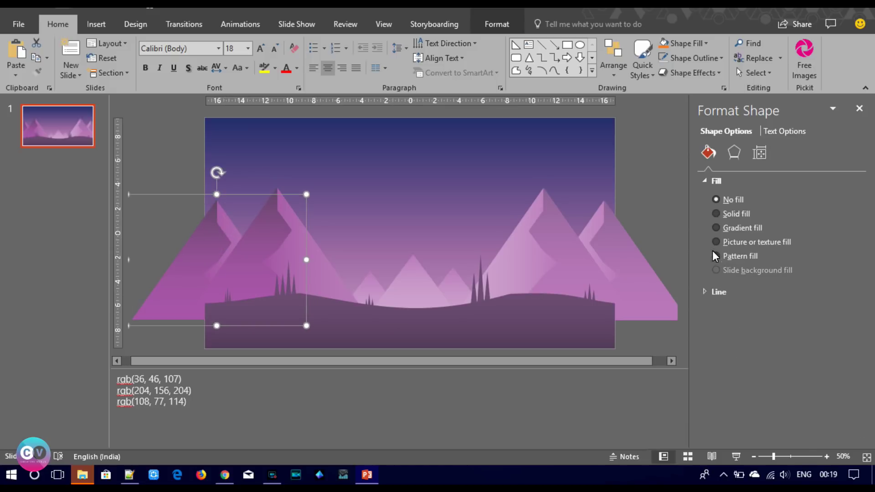
click(670, 223)
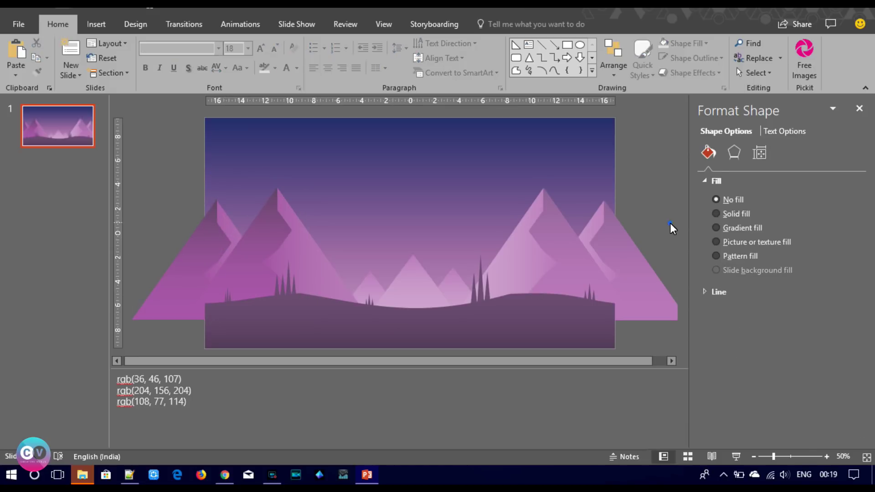
click(302, 249)
click(576, 276)
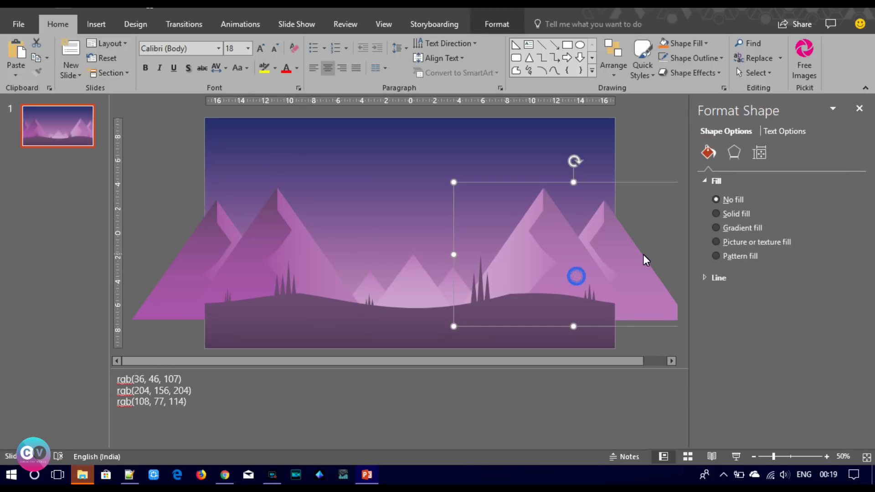
key(Delete)
Paste a copy of the left mountains, flip it horizontally, and position it at the slide's right edge
click(276, 241)
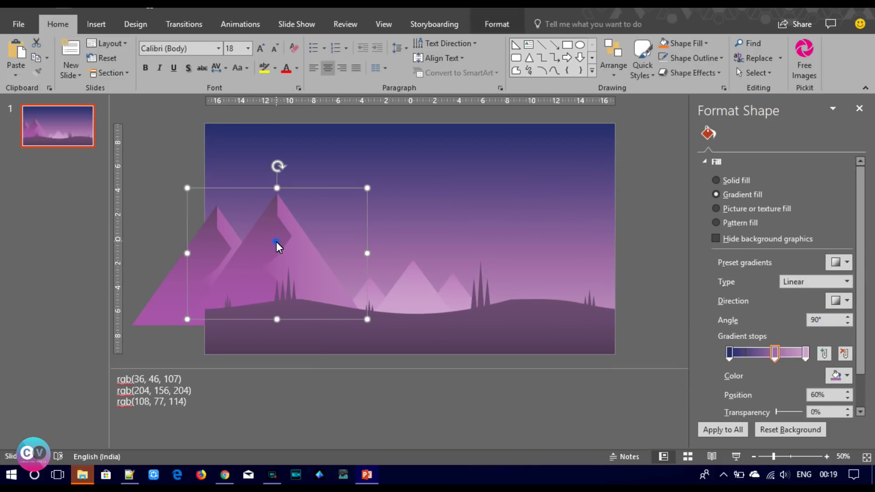
key(ctrl+v)
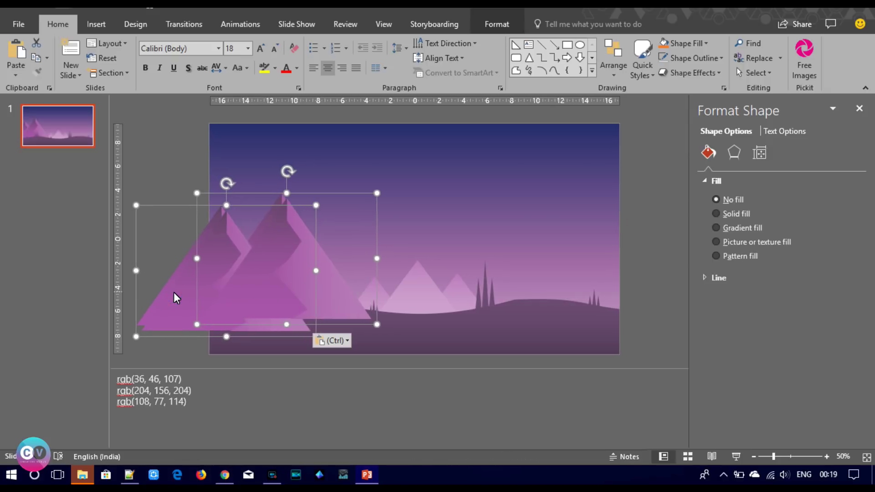
drag(174, 298, 518, 260)
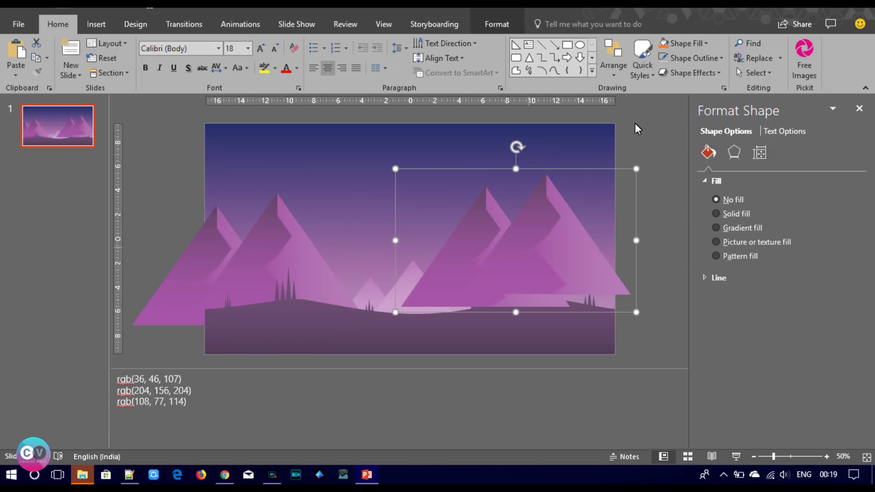
click(498, 24)
click(641, 67)
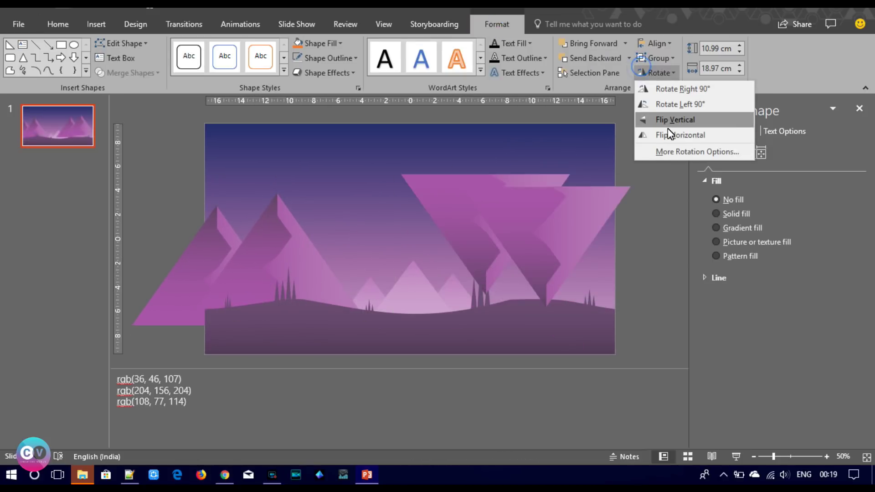
click(668, 135)
drag(557, 257, 575, 259)
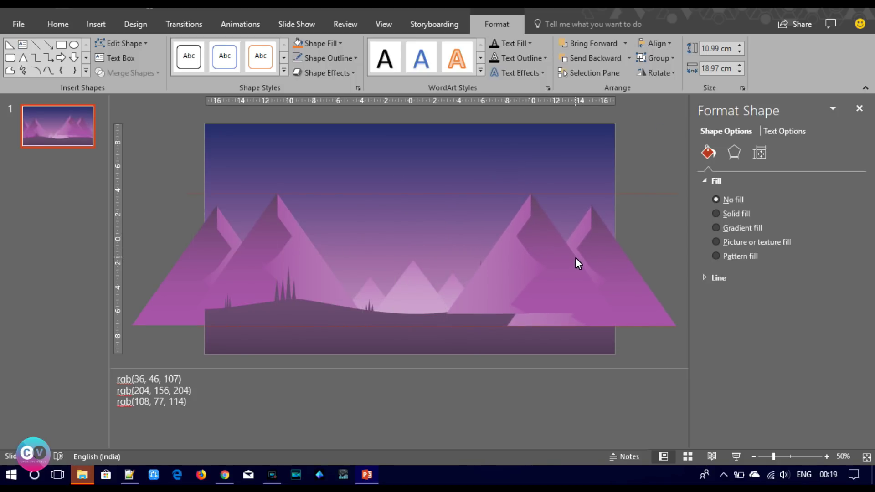
drag(575, 258, 587, 258)
click(420, 315)
Bring the dark ground to the front and send the right mountains behind it
right_click(421, 314)
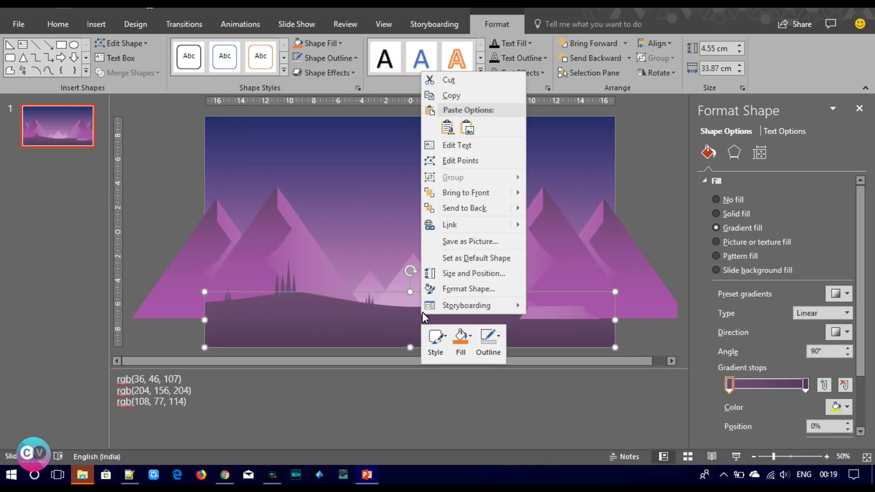
click(464, 193)
click(614, 266)
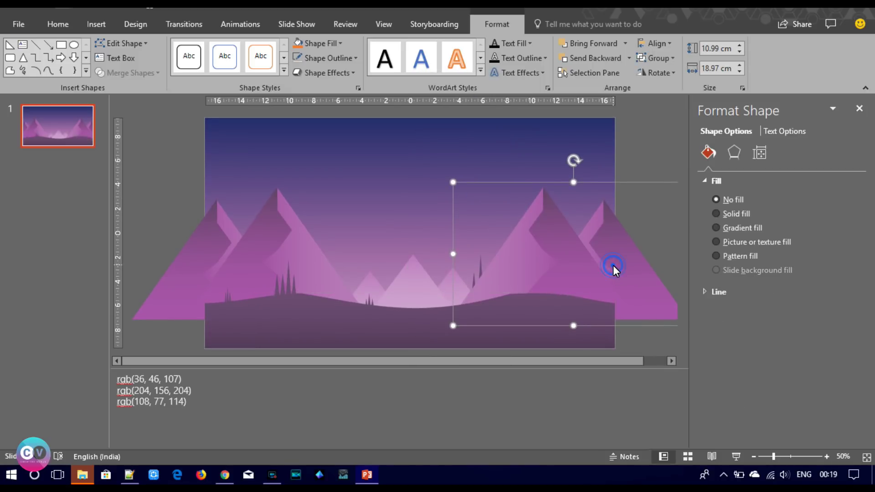
right_click(613, 265)
click(647, 368)
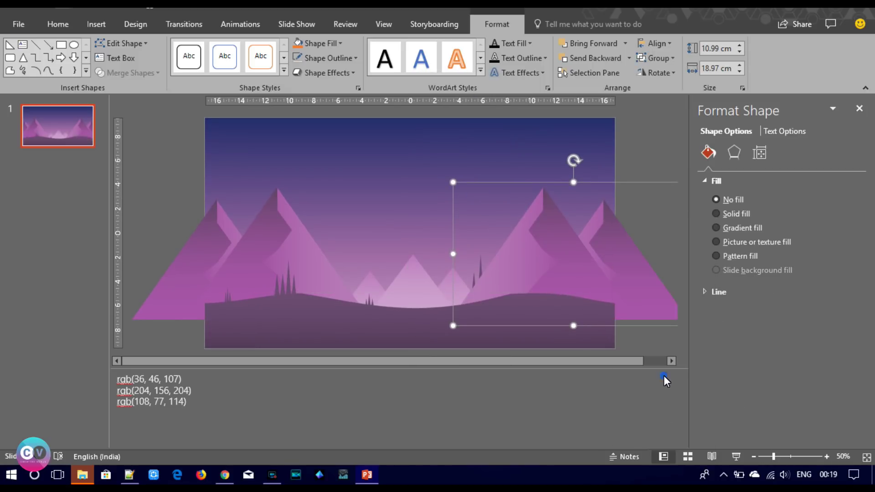
click(622, 132)
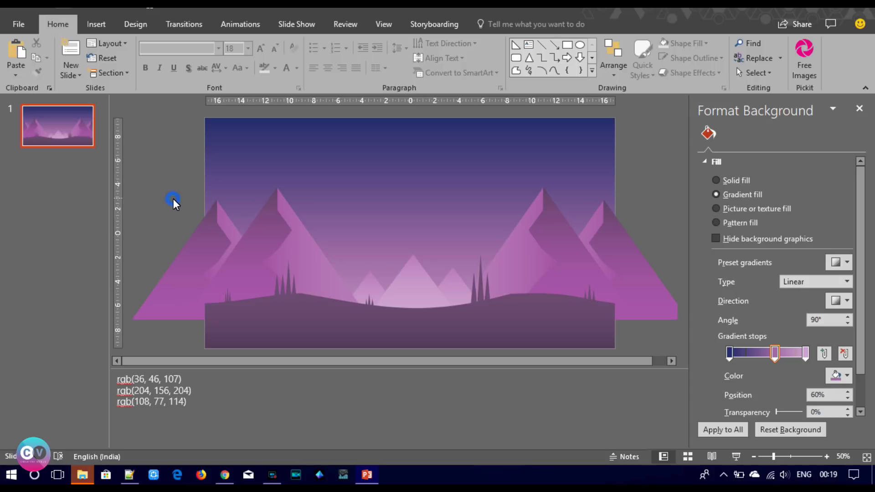
Lighten the small central mountain's gradient stop to pale pink rgb(225, 197, 225)
click(421, 293)
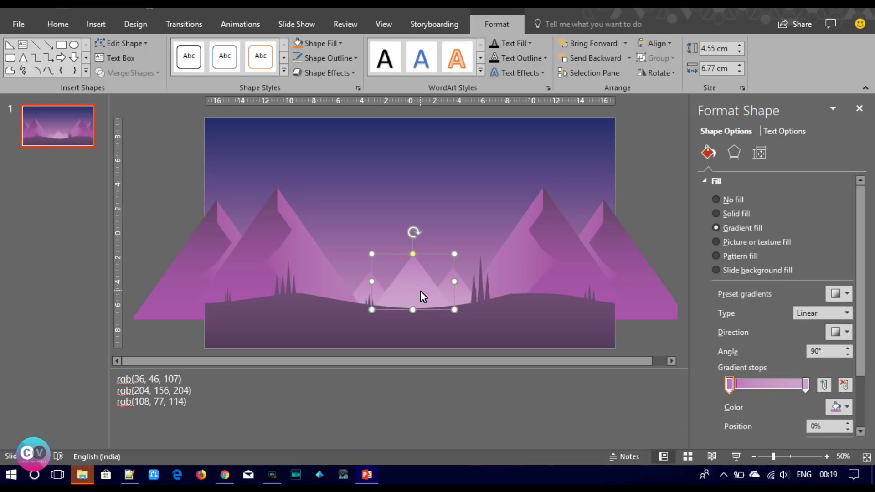
click(838, 411)
click(825, 382)
drag(474, 185, 473, 165)
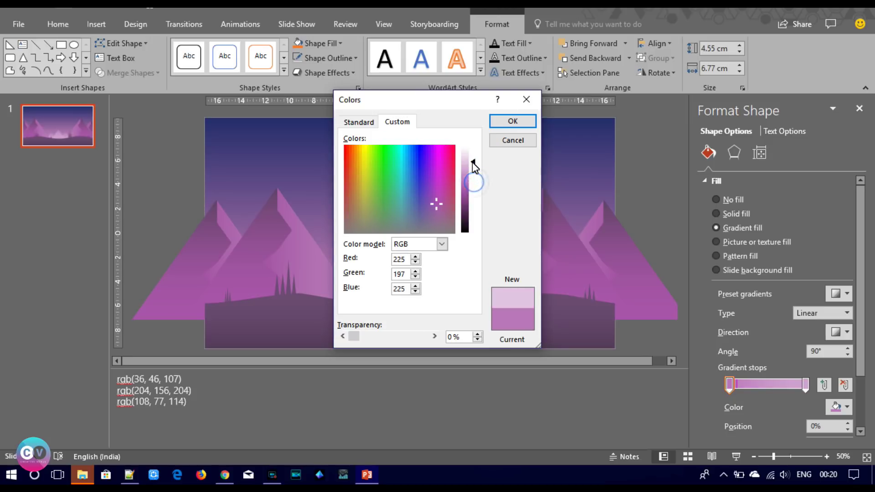
click(512, 120)
click(532, 184)
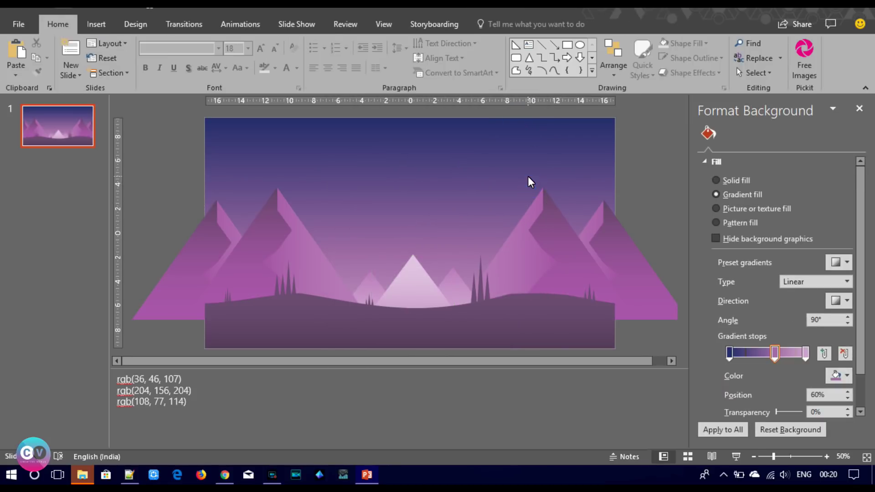
Make the right sky gradient stop near-white and move the stops closer, with a pale stop at 64%
drag(775, 353, 762, 354)
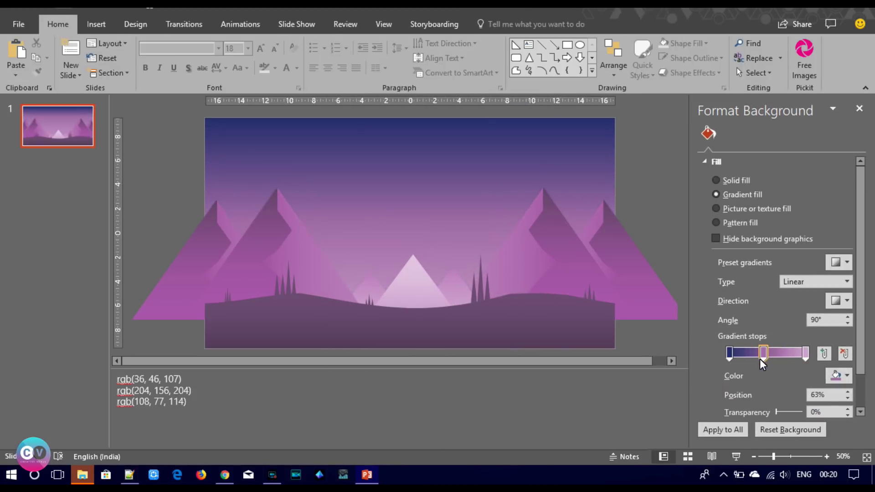
click(806, 358)
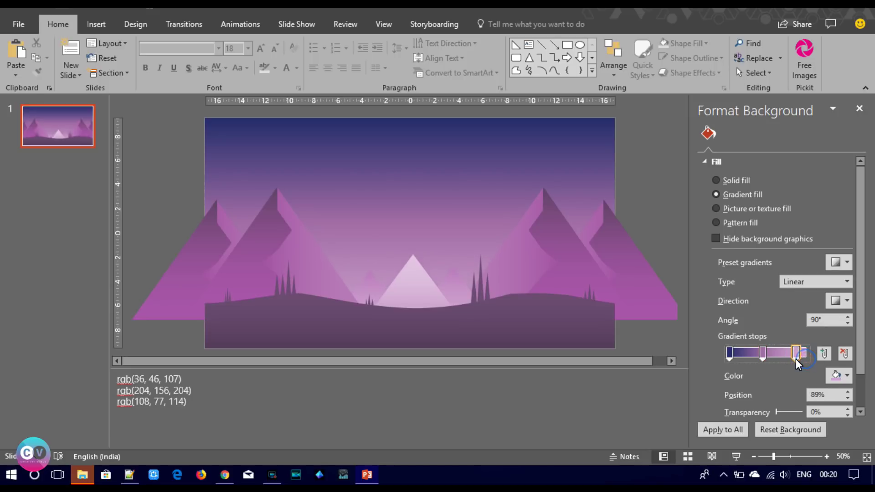
click(836, 375)
click(767, 251)
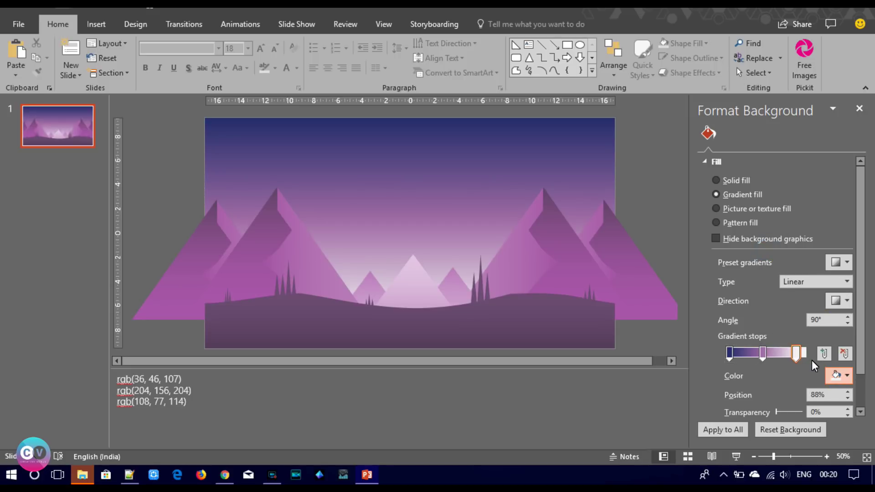
drag(800, 355, 770, 353)
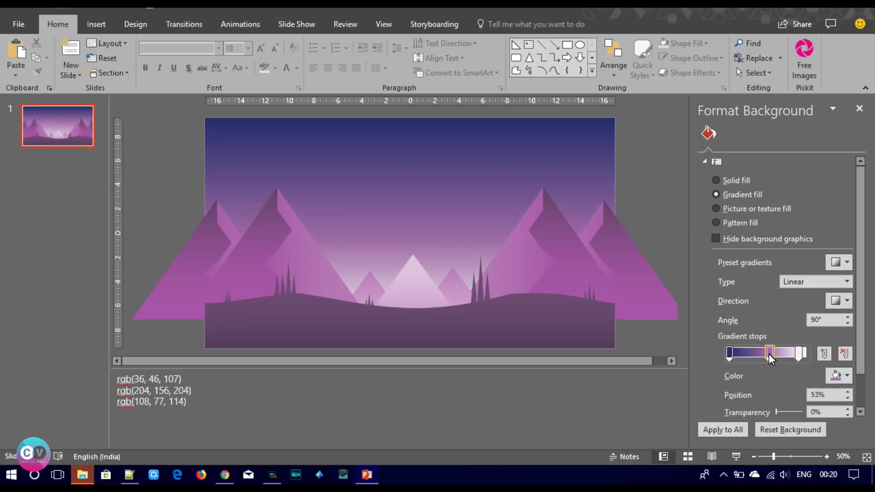
click(729, 354)
click(273, 474)
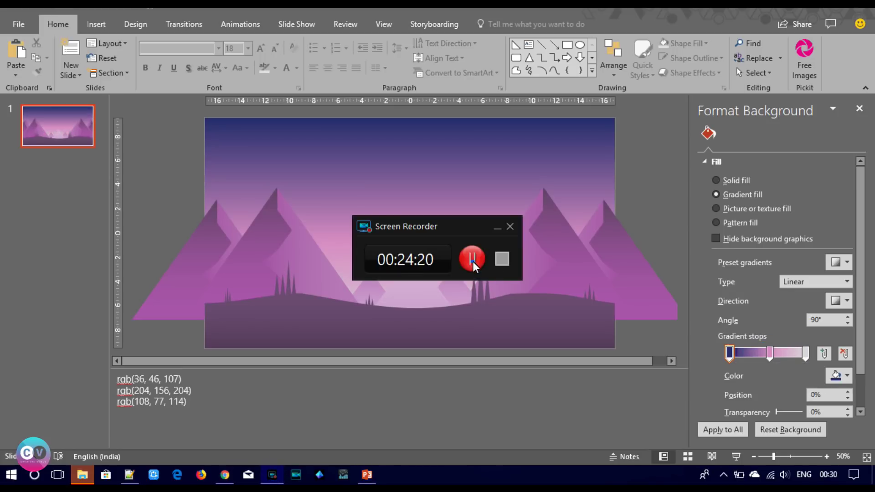
click(472, 260)
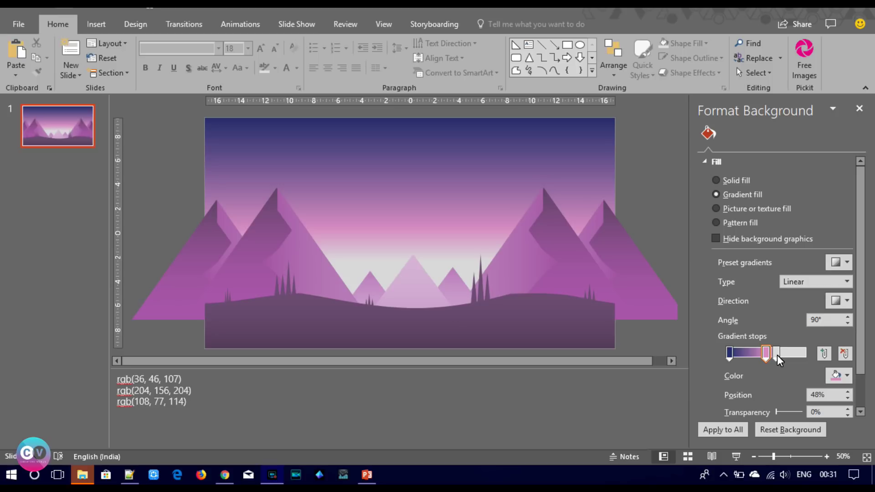
mouse_move(776, 354)
mouse_down()
mouse_move(795, 356)
mouse_move(776, 357)
mouse_up()
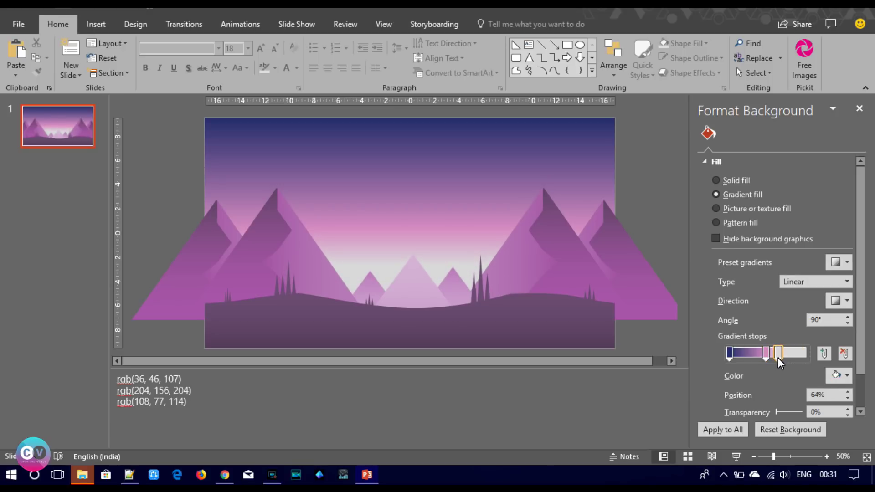
click(93, 23)
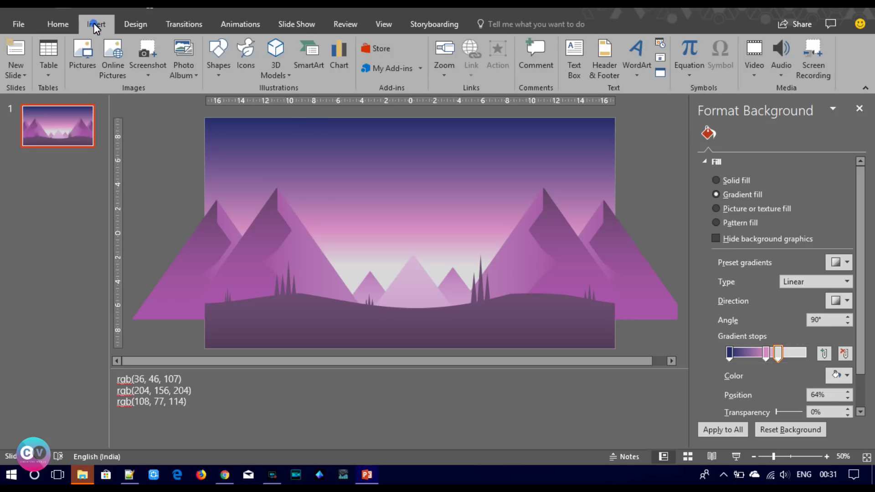
Draw a rectangle across the upper sky and give it a gradient fill
click(220, 73)
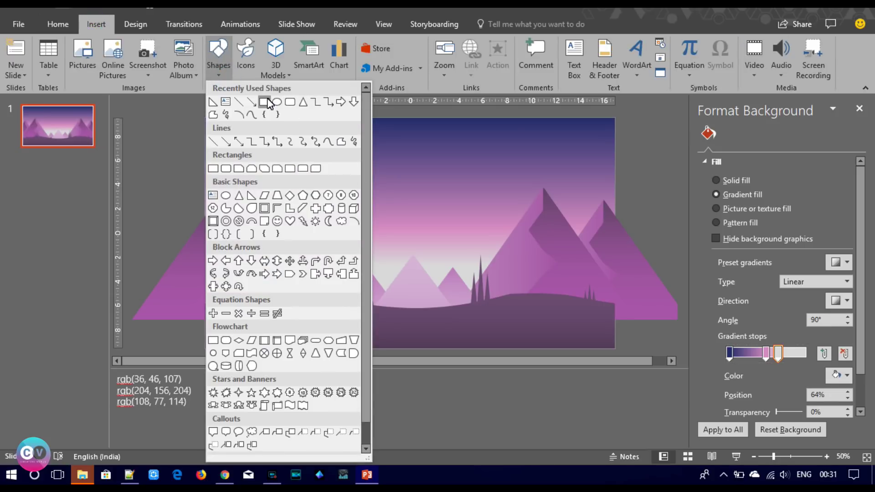
click(290, 101)
drag(319, 153, 507, 228)
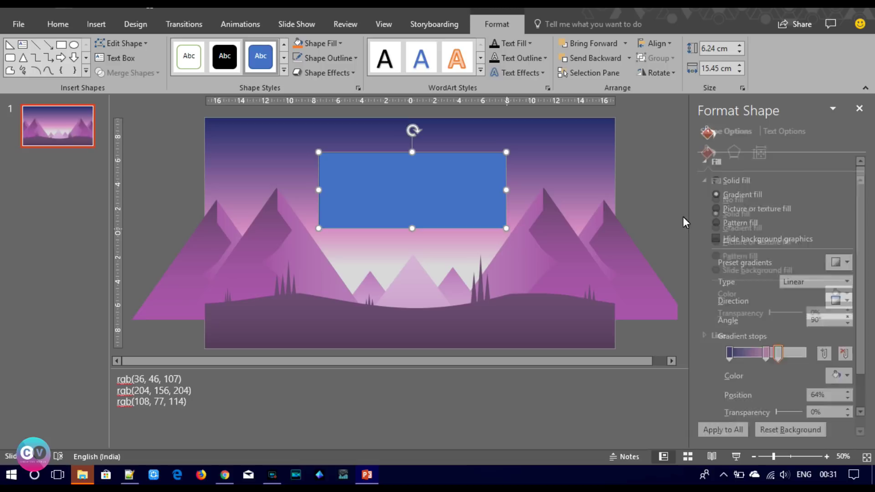
click(735, 228)
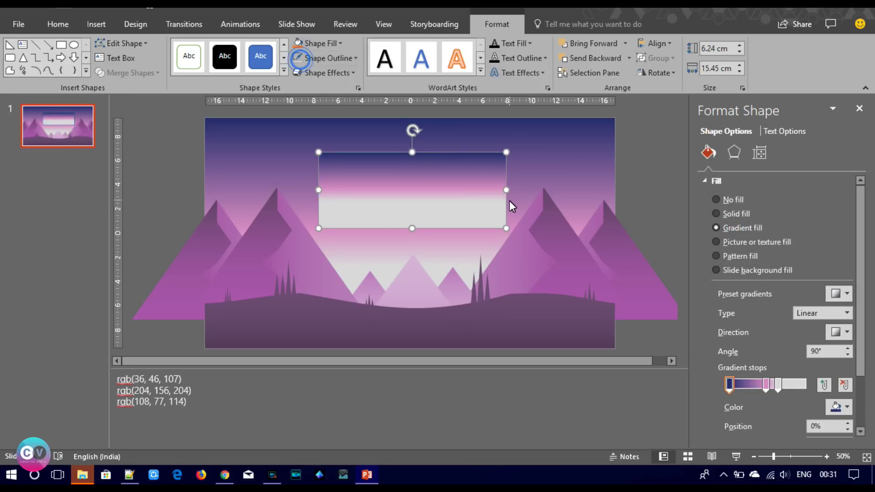
Make the rectangle's top stop fully transparent, the pink stop 88% and the grey stop mostly transparent
scroll(775, 356, down, 3)
drag(776, 377, 805, 377)
click(766, 317)
drag(777, 378, 801, 377)
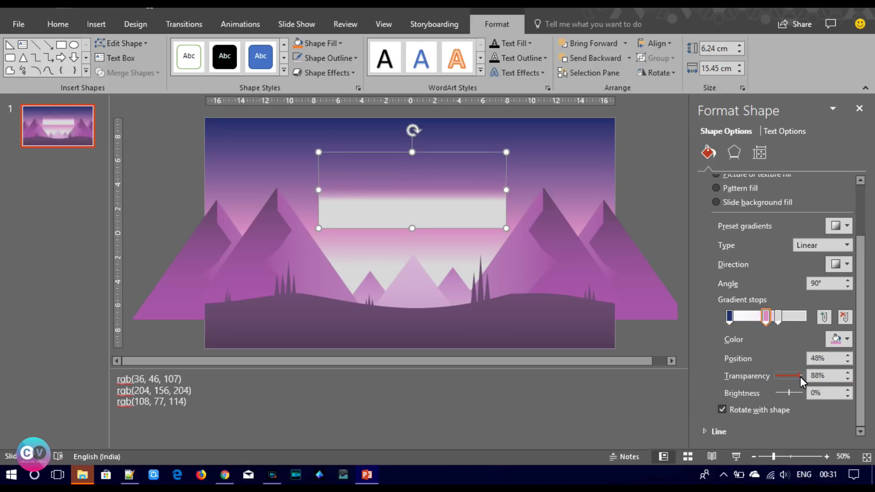
click(778, 317)
mouse_move(775, 375)
mouse_down()
mouse_move(801, 377)
mouse_move(792, 376)
mouse_up()
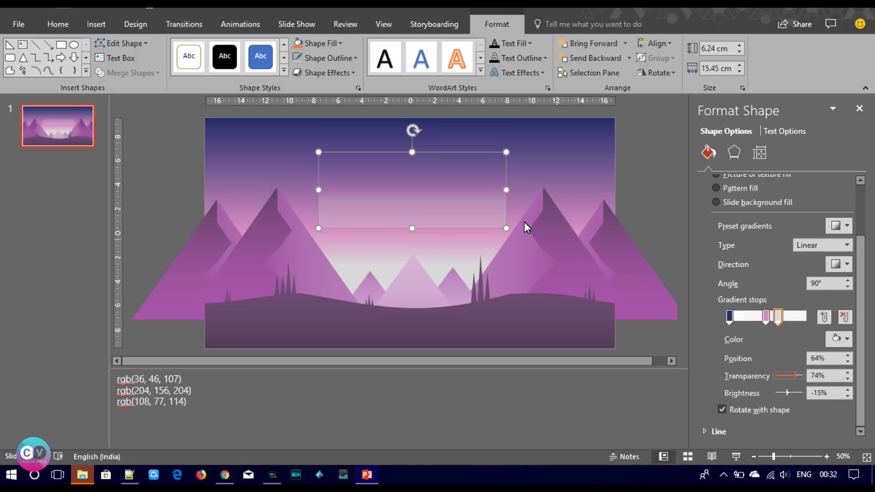
Stretch the rectangle to cover the whole slide at 19.01 × 33.87 cm
mouse_move(506, 229)
mouse_down()
mouse_move(528, 277)
mouse_move(520, 272)
mouse_up()
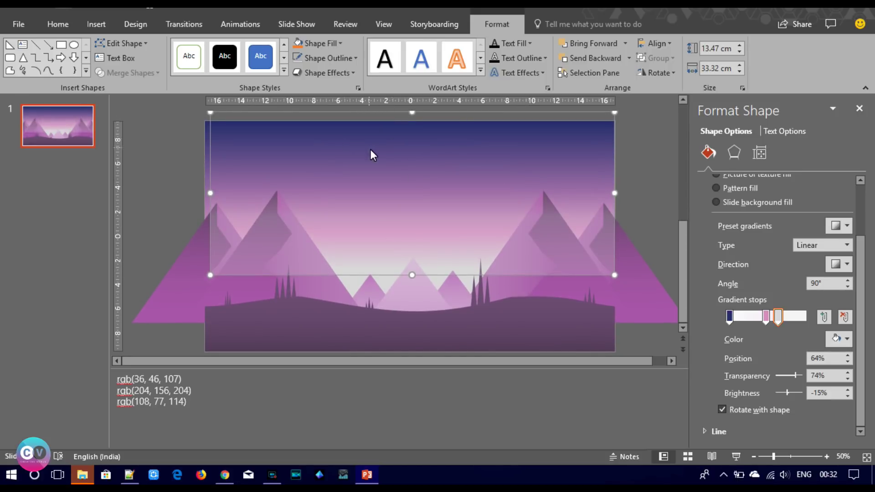
drag(369, 147, 368, 161)
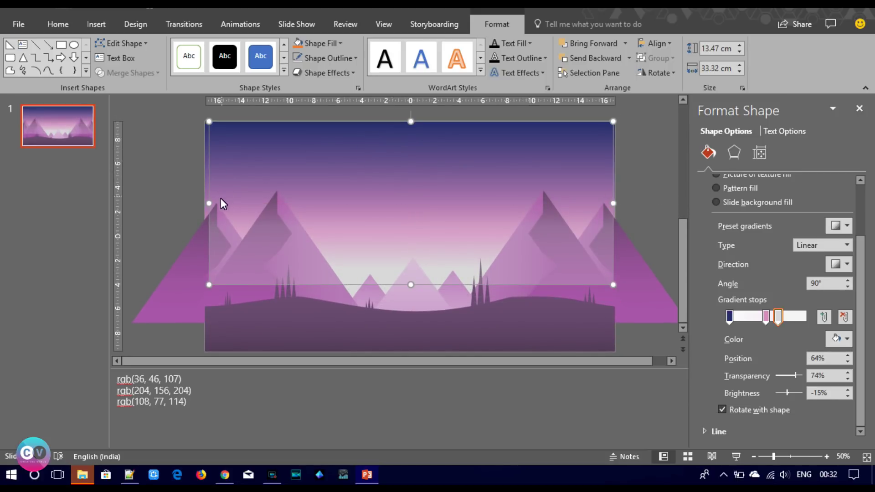
drag(207, 203, 204, 202)
drag(613, 204, 615, 203)
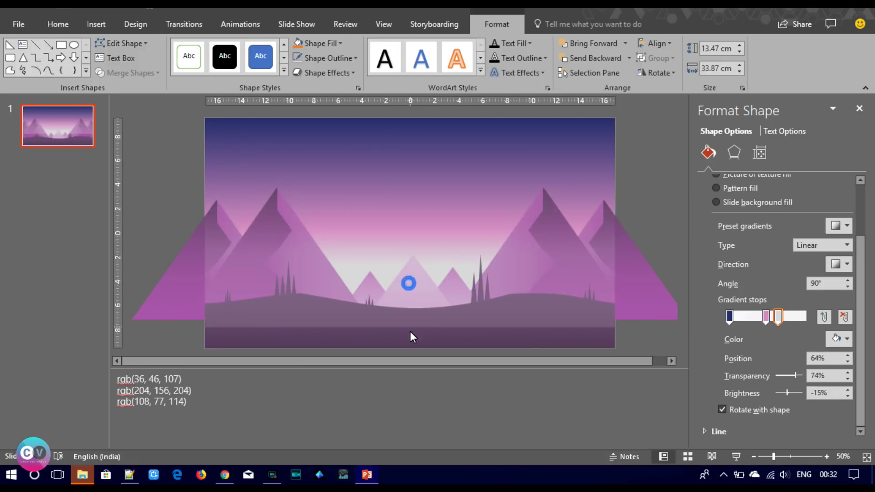
drag(411, 285, 410, 348)
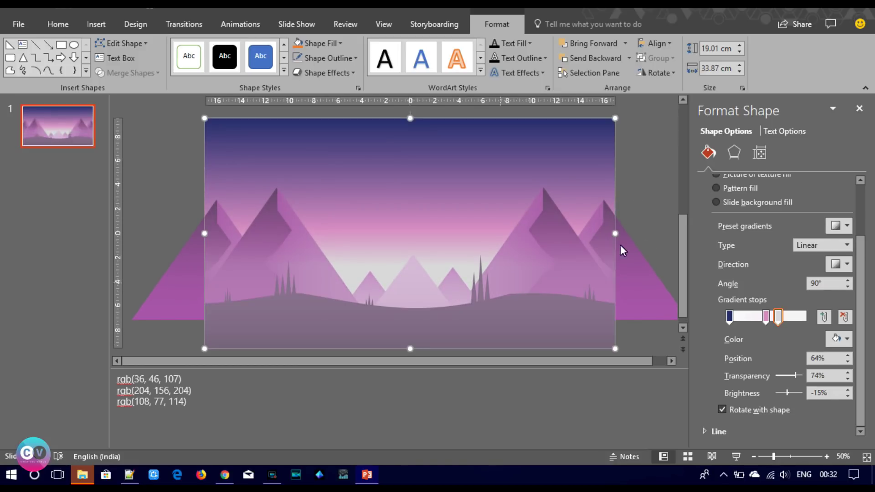
click(648, 198)
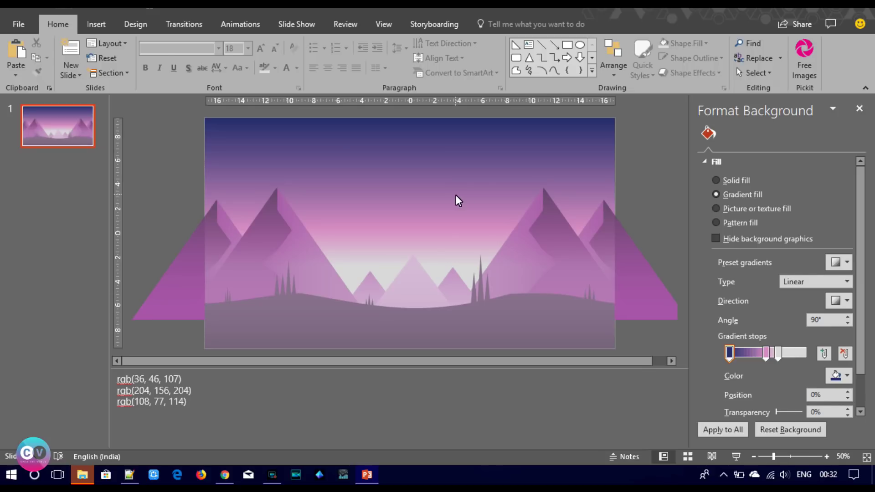
Shorten the sky overlay, then group the dark ground hills, centre mountain and tree clusters
click(356, 300)
drag(409, 350, 408, 263)
click(393, 331)
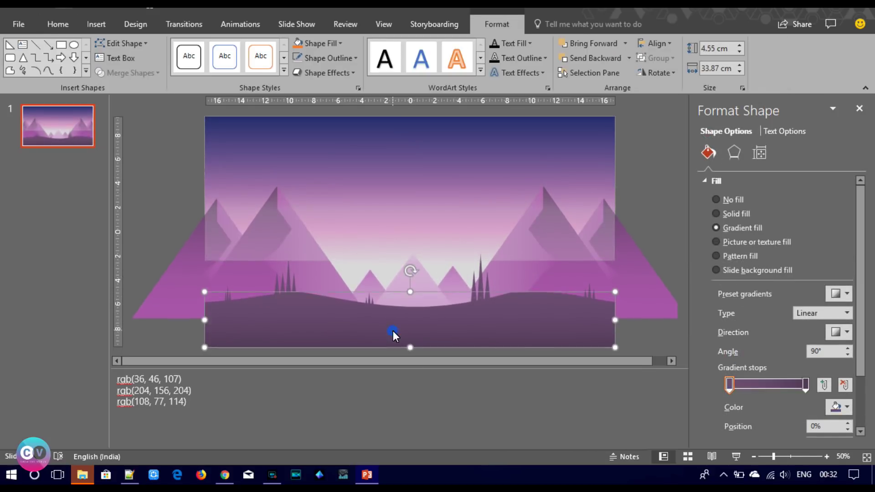
shift+click(228, 297)
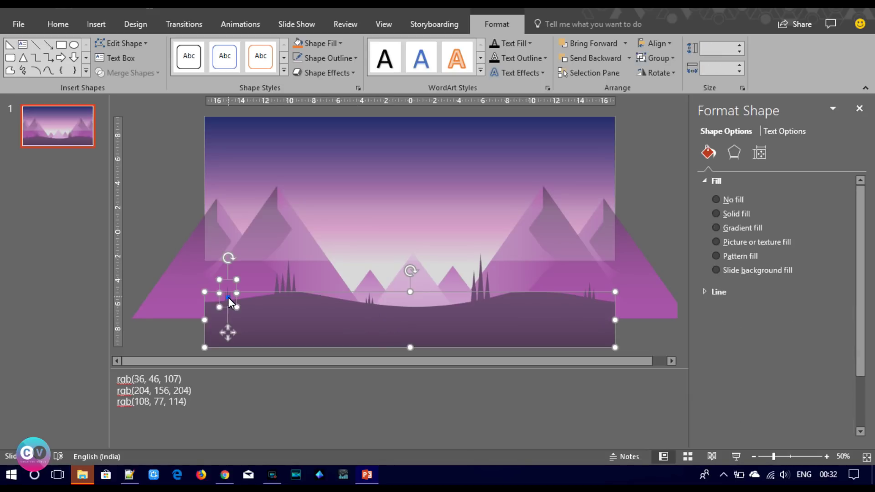
shift+click(286, 286)
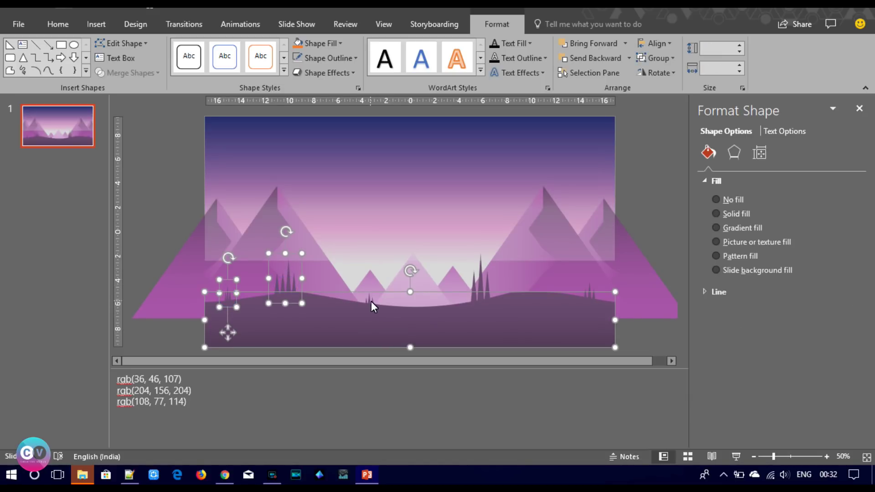
shift+click(371, 302)
shift+click(482, 287)
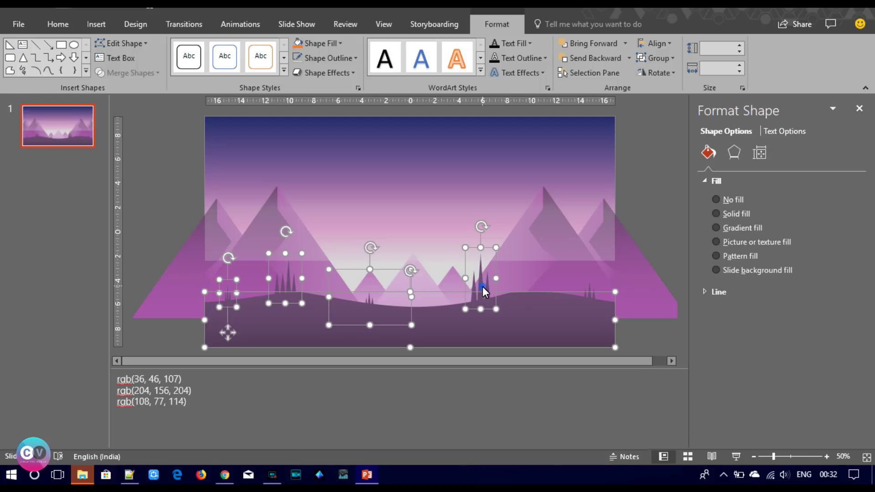
shift+click(589, 295)
key(ctrl+g)
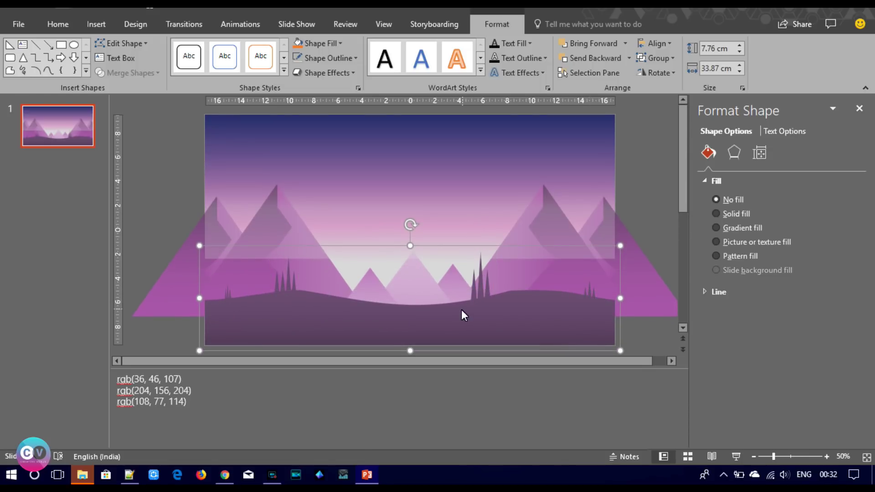
Extend the sky overlay rectangle back down to the slide's bottom edge
right_click(458, 311)
key(Escape)
click(445, 215)
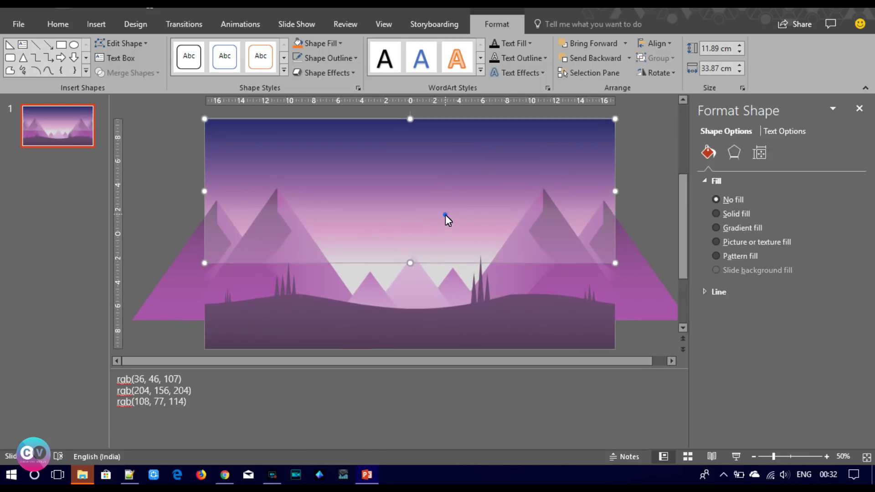
drag(410, 266, 410, 349)
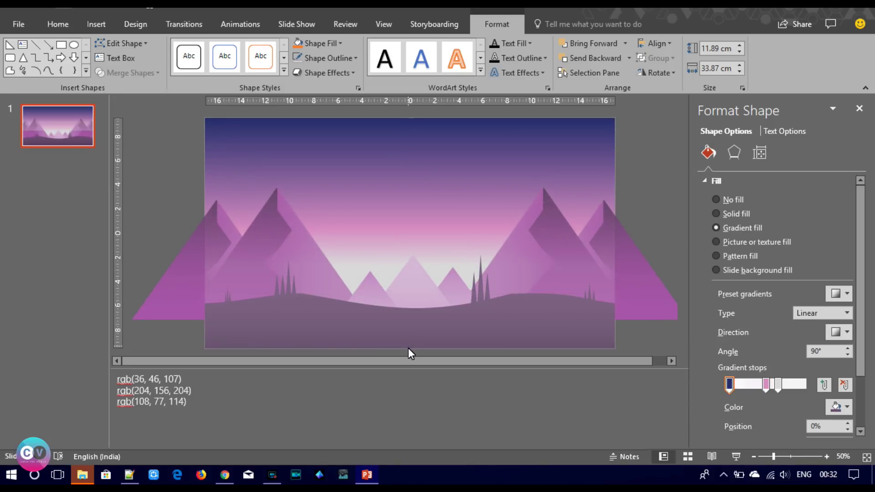
Shorten the sky overlay rectangle so it ends mid-slide
click(649, 185)
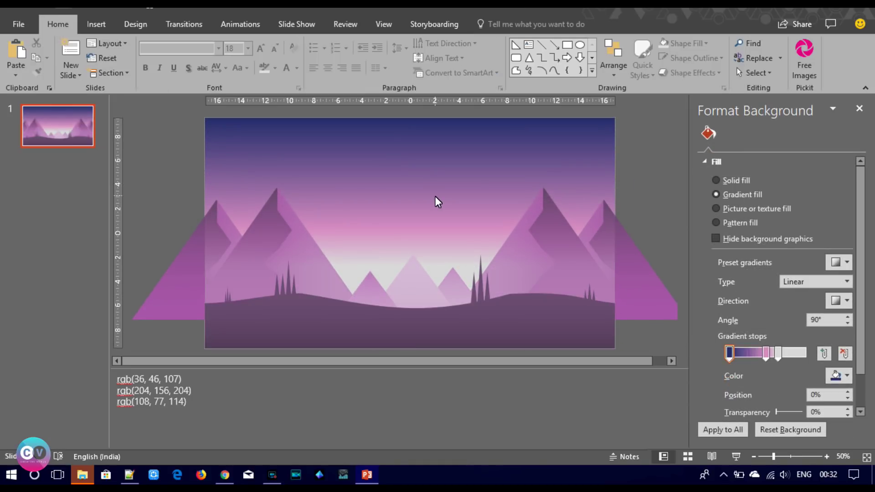
click(418, 285)
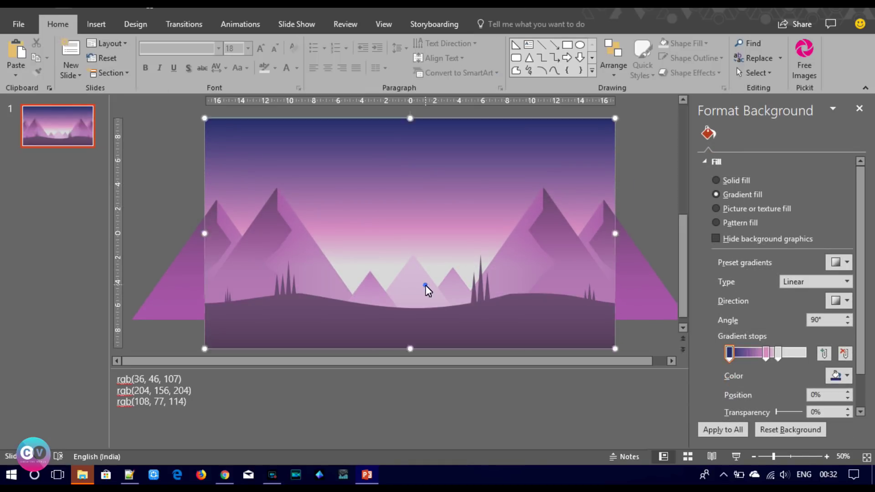
drag(410, 349, 412, 226)
Move the small centre mountain right and down, making its gradient's right end 20% transparent
click(410, 275)
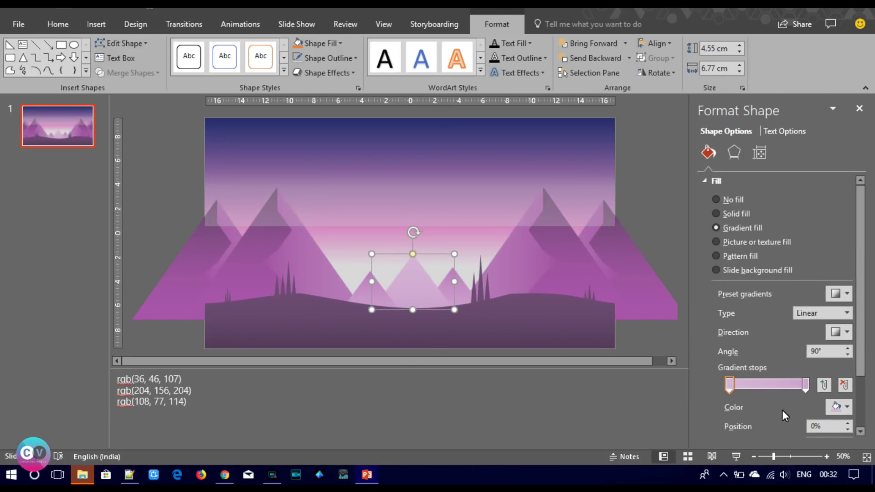
scroll(860, 369, down, 1)
drag(784, 406, 791, 409)
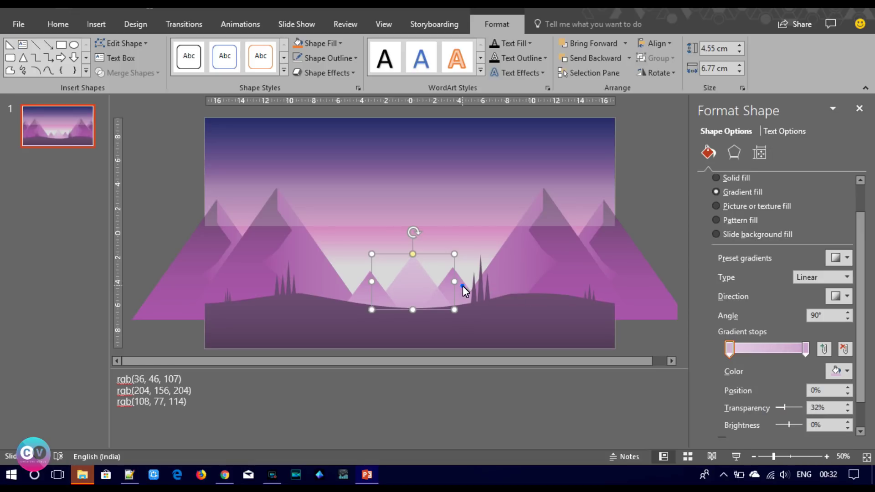
drag(453, 286, 494, 299)
click(805, 350)
drag(776, 408, 764, 412)
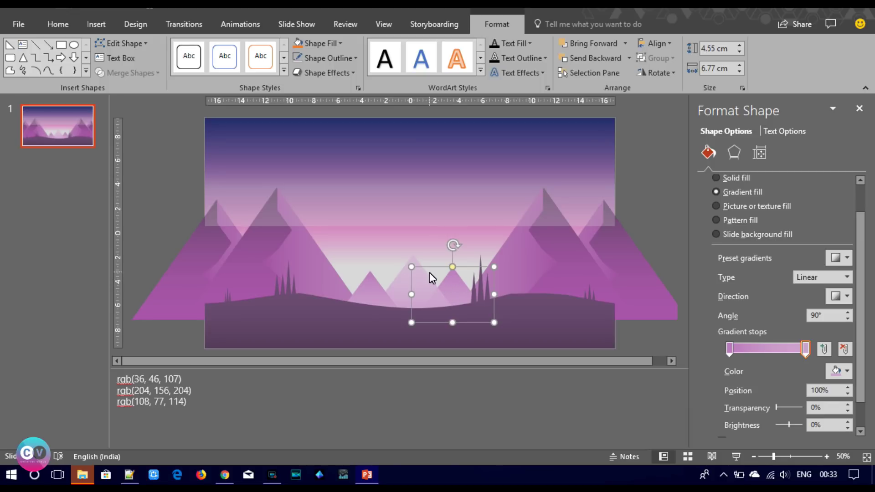
Extend the overlay to the slide bottom and make its 48% pink gradient stop 100% transparent
click(666, 241)
click(433, 175)
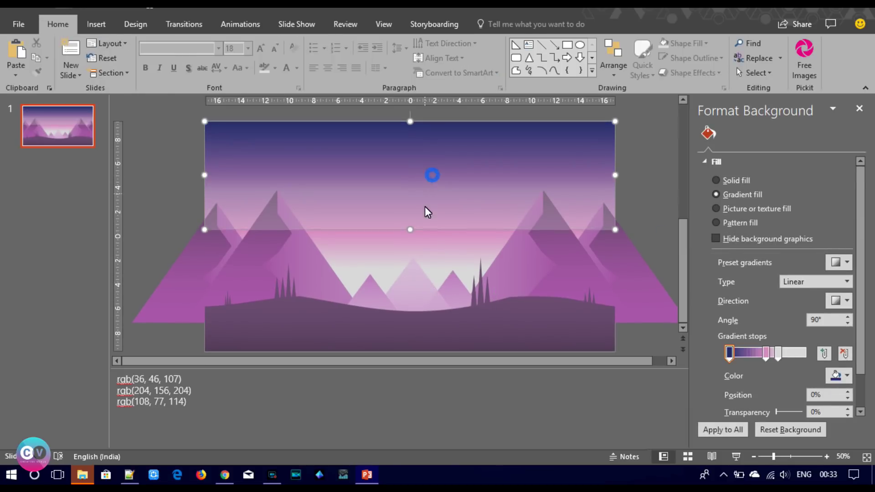
drag(410, 230, 415, 348)
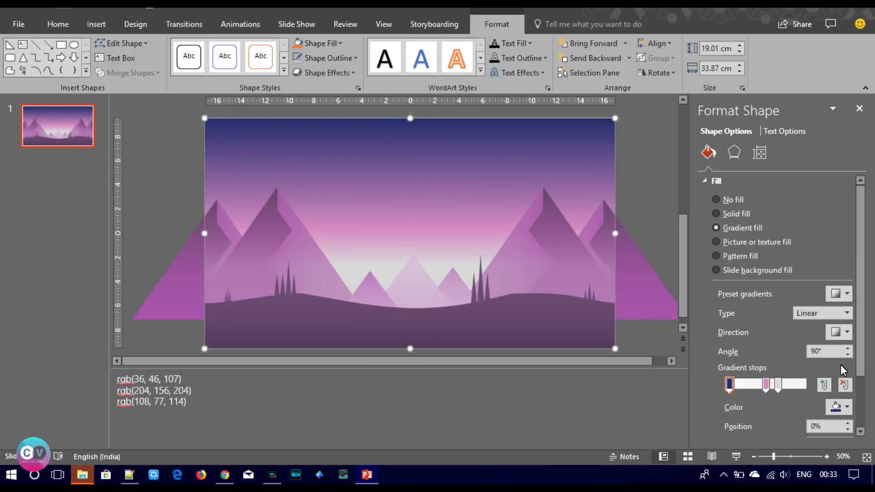
scroll(855, 417, down, 1)
scroll(855, 417, down, 3)
click(766, 317)
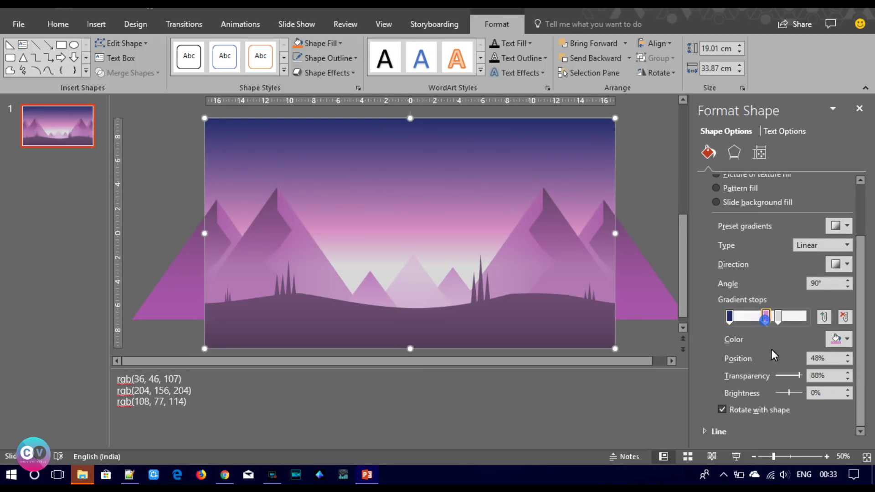
drag(801, 375, 805, 376)
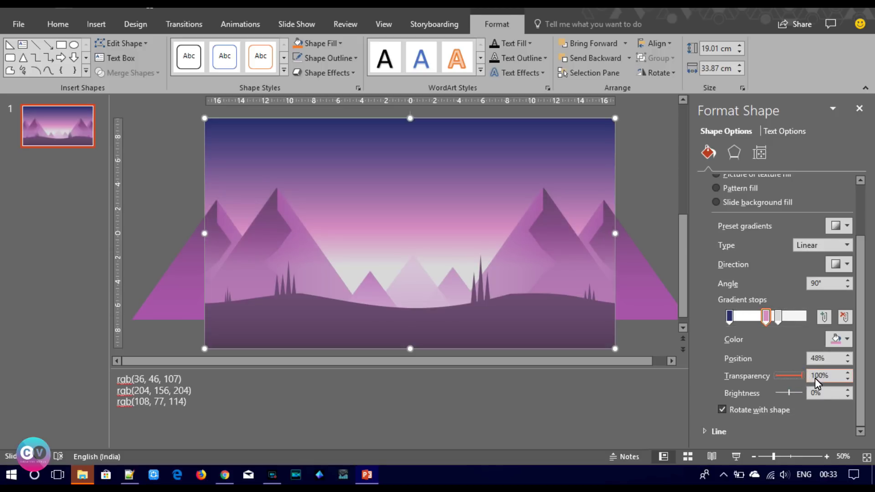
click(442, 212)
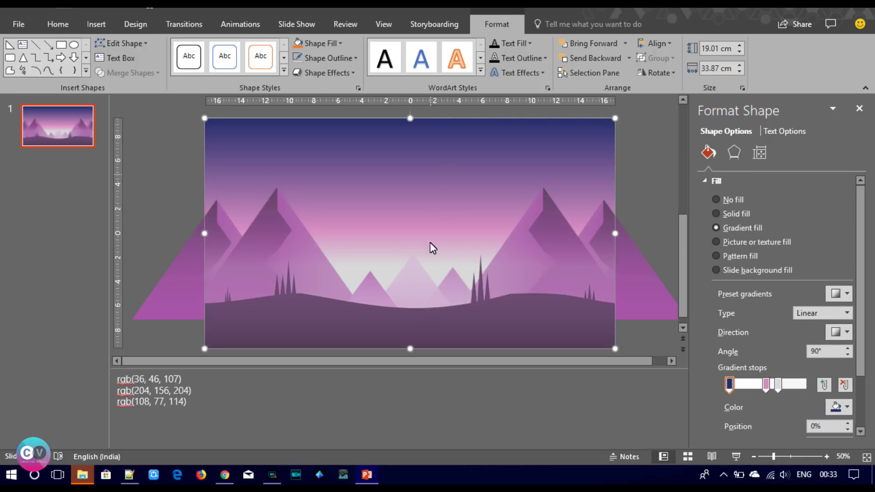
click(480, 295)
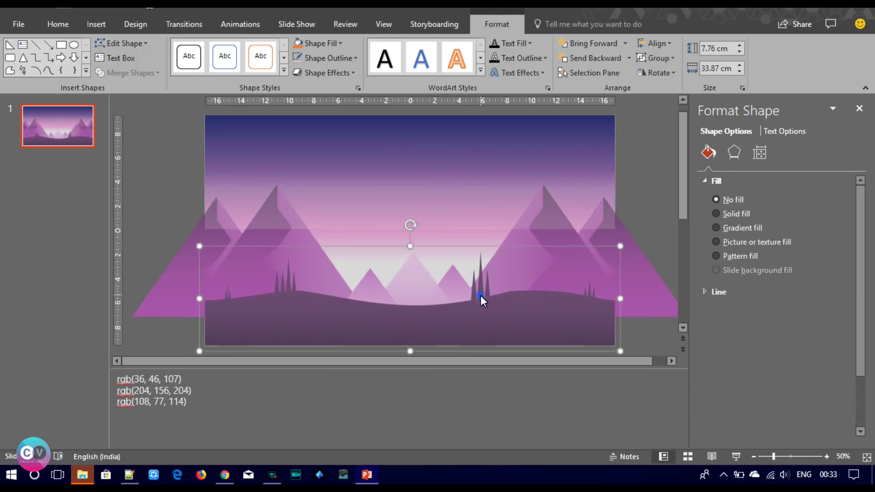
Nudge two small trees in the tree group slightly down and to the left
click(479, 280)
mouse_move(483, 253)
mouse_down()
mouse_move(484, 272)
mouse_move(483, 264)
mouse_up()
click(488, 289)
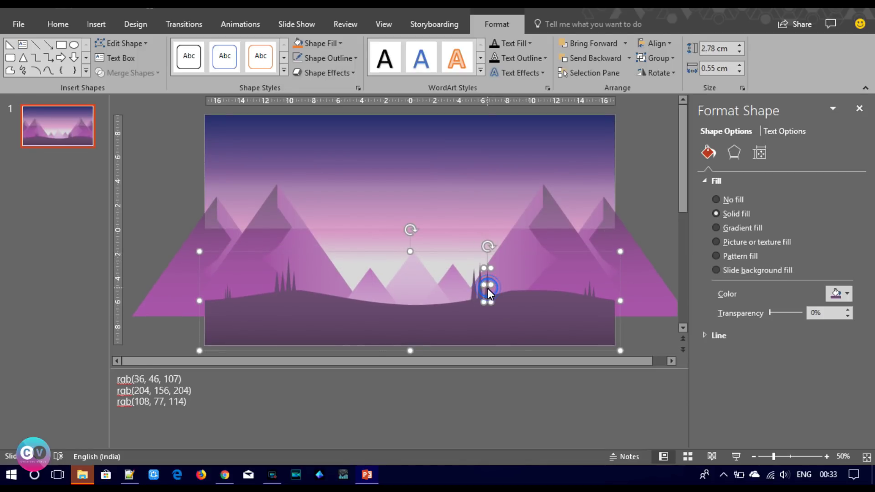
mouse_move(485, 291)
mouse_down()
mouse_move(478, 304)
mouse_move(470, 288)
mouse_up()
click(649, 204)
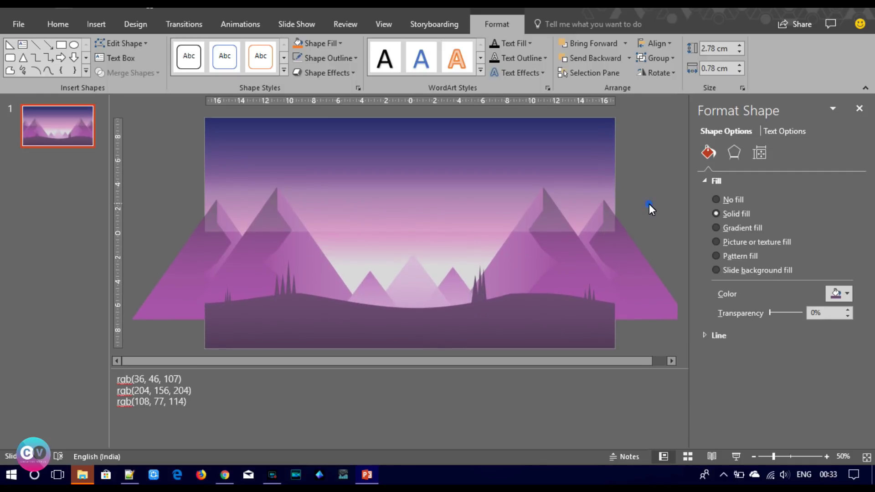
Shift the tall tree on the left hill slightly left
click(283, 288)
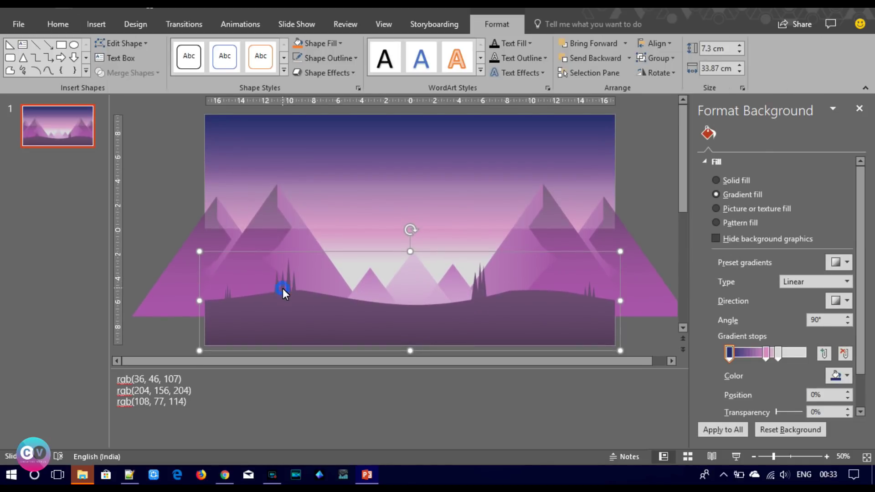
click(283, 286)
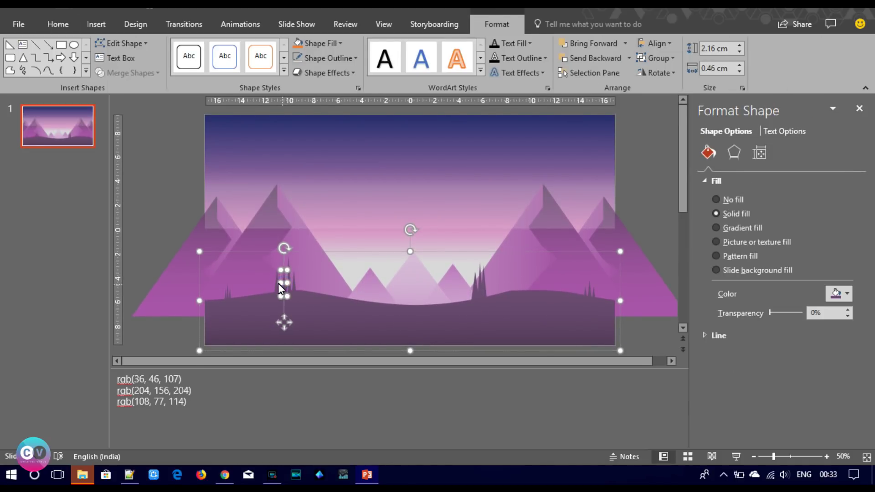
drag(283, 288, 277, 288)
key(Right)
key(Right)
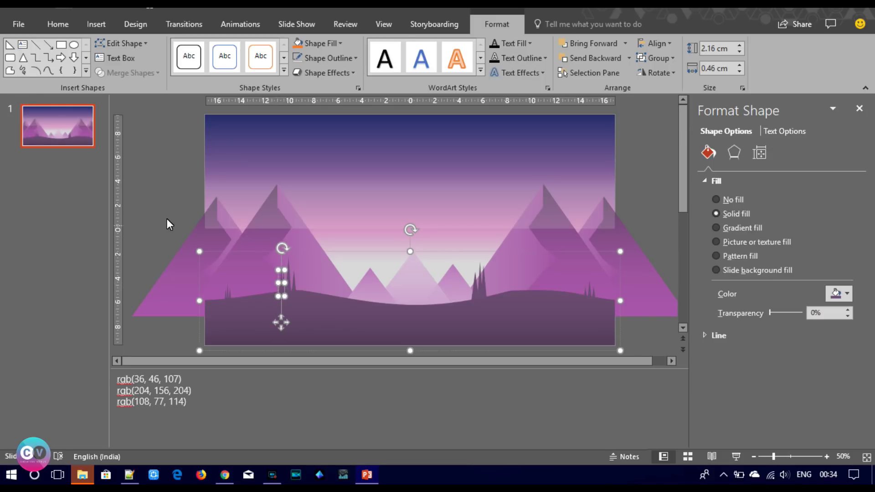
click(166, 218)
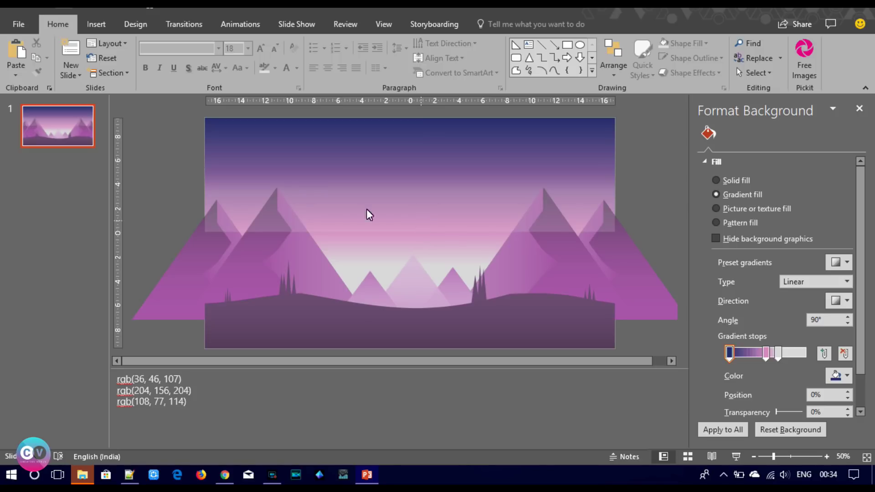
click(98, 25)
click(218, 72)
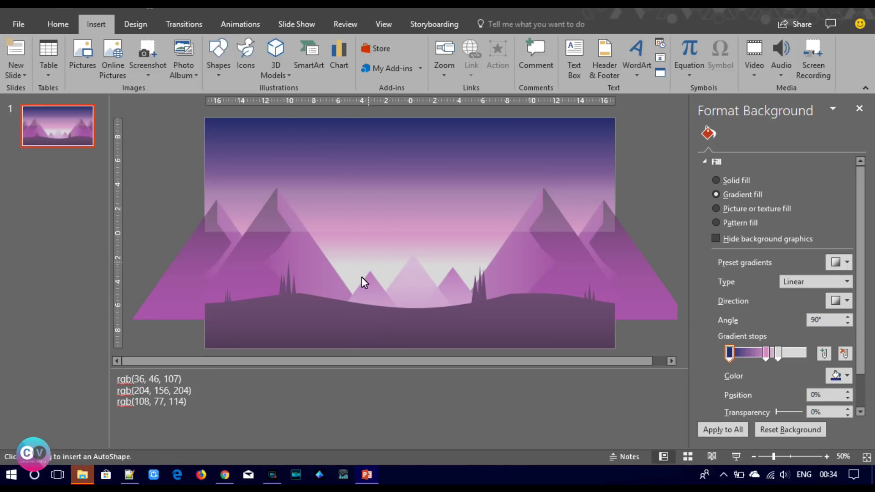
Sketch a freehand Scribble cloud outline in the sky, then delete it
click(351, 176)
mouse_move(389, 171)
mouse_down()
mouse_move(405, 164)
mouse_move(443, 176)
mouse_move(448, 193)
mouse_move(351, 191)
mouse_up()
click(353, 177)
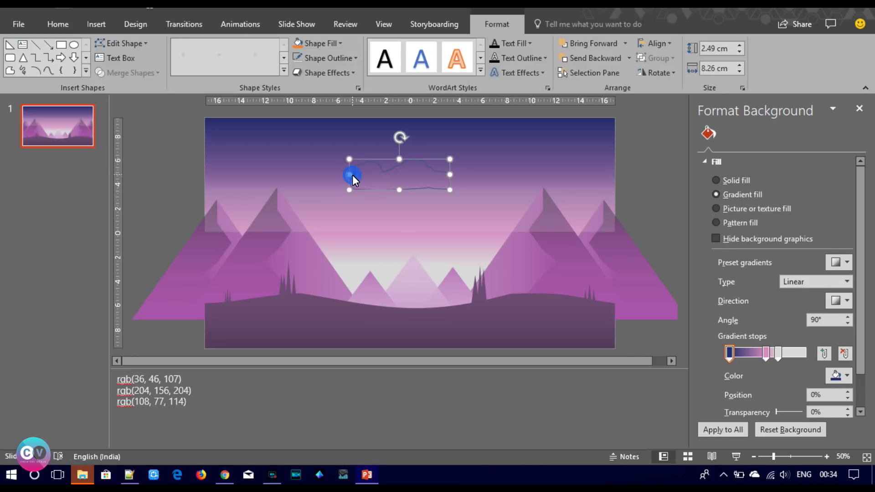
key(Delete)
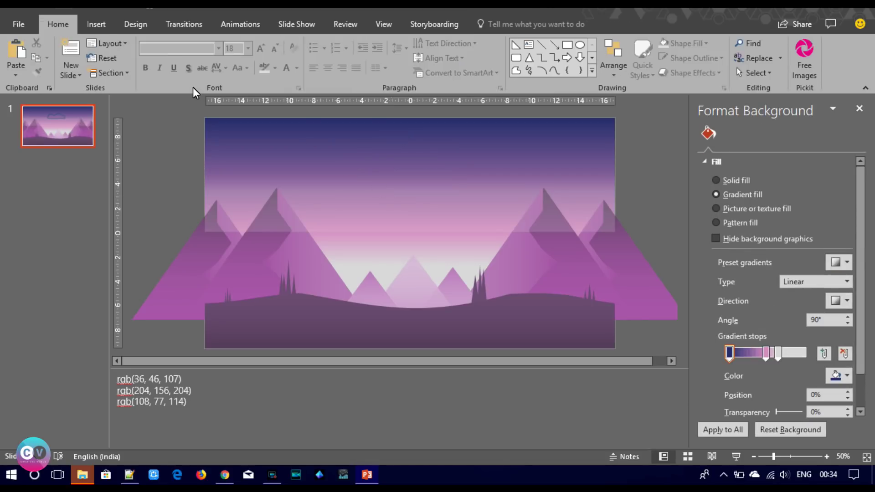
Reopen the Shapes gallery and pick a basic shape for the cloud
click(91, 24)
click(232, 75)
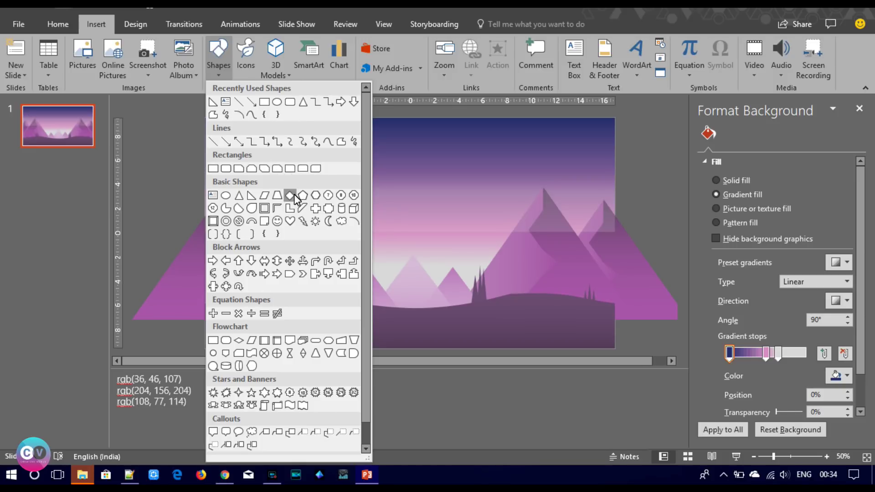
click(277, 102)
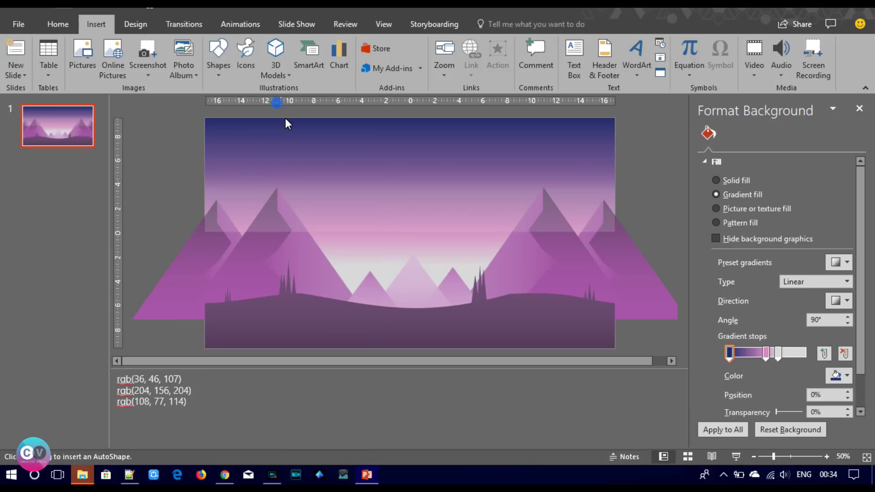
Draw a blue oval in the upper sky and place two copies beside it, shrinking the third
mouse_move(309, 176)
mouse_down()
mouse_move(355, 212)
mouse_move(361, 208)
mouse_up()
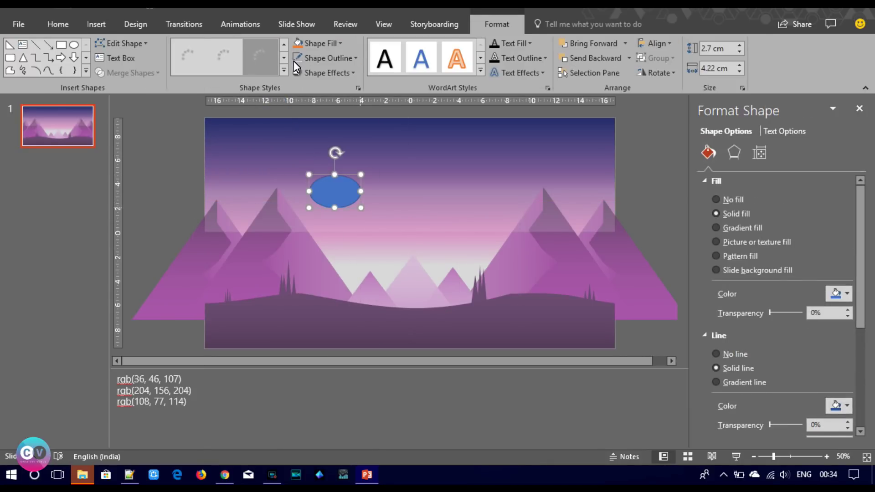
key(ctrl+c)
key(ctrl+v)
drag(344, 176, 409, 215)
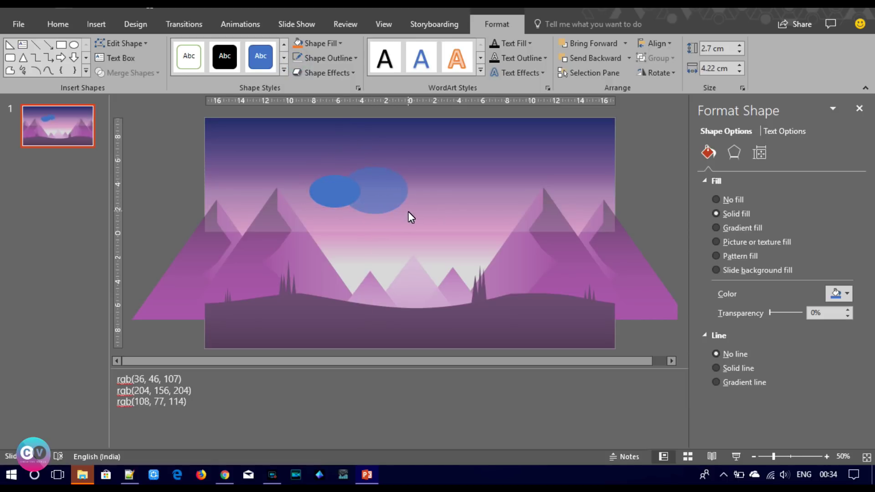
key(ctrl+v)
drag(376, 190, 401, 196)
drag(431, 221, 392, 196)
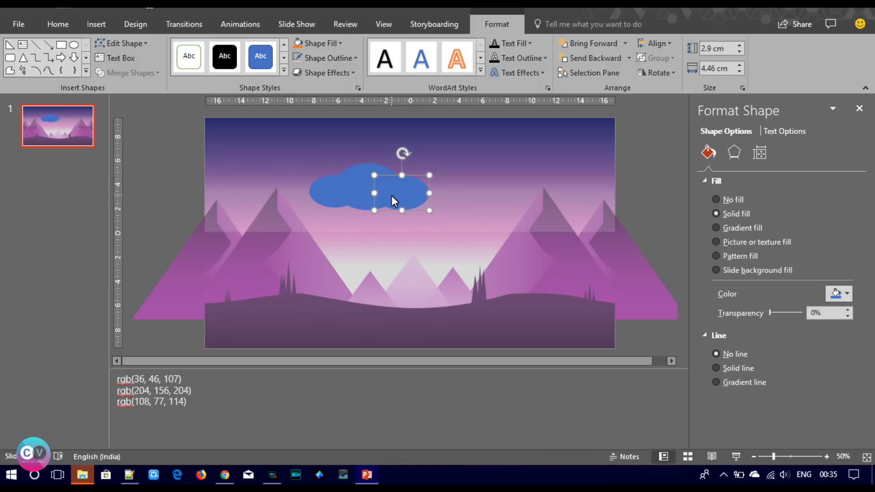
Merge the three overlapping ovals into one cloud shape with Union
click(336, 193)
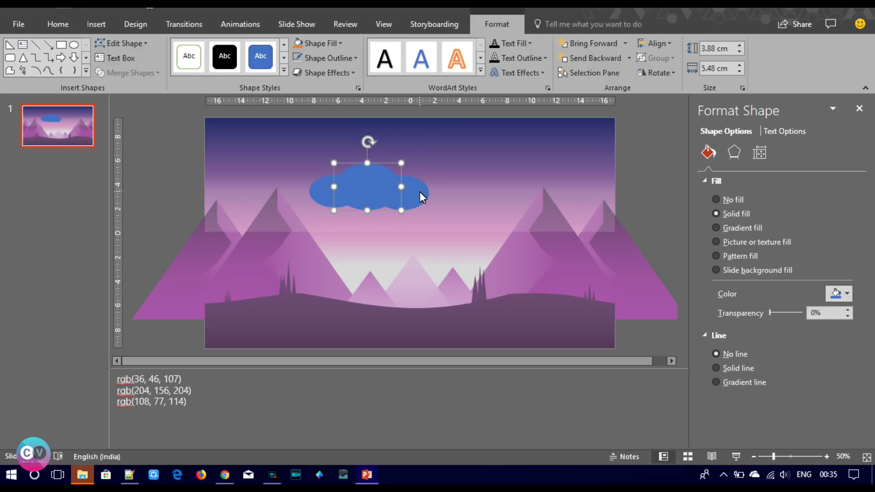
shift+click(419, 191)
shift+click(321, 190)
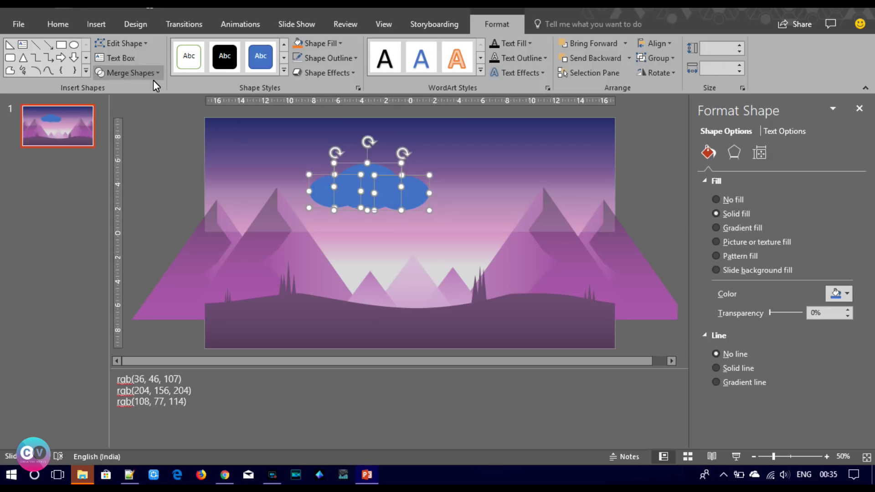
click(140, 75)
click(131, 91)
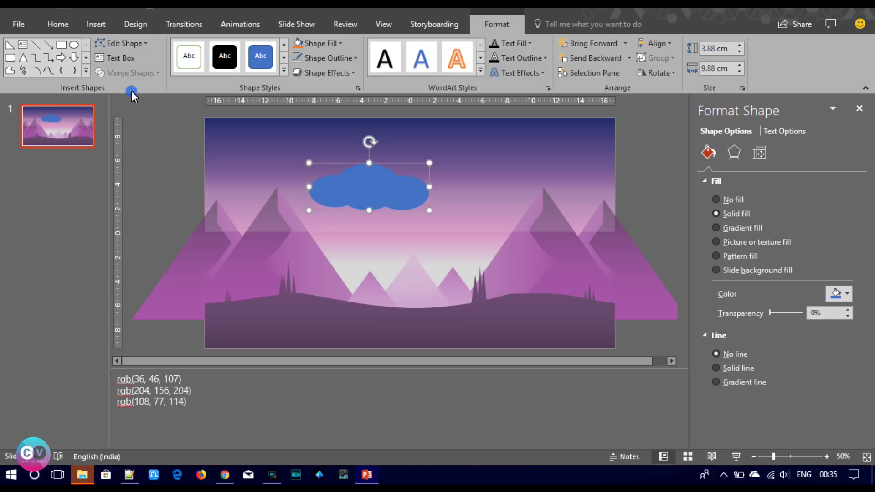
click(96, 23)
Cut the cloud's lower half away using a rectangle and Merge Shapes > Subtract
click(214, 69)
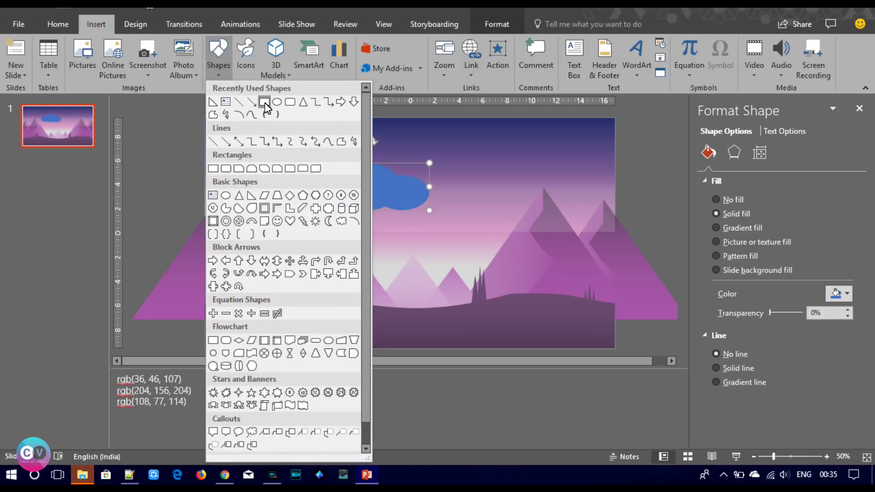
click(265, 102)
drag(291, 196, 470, 237)
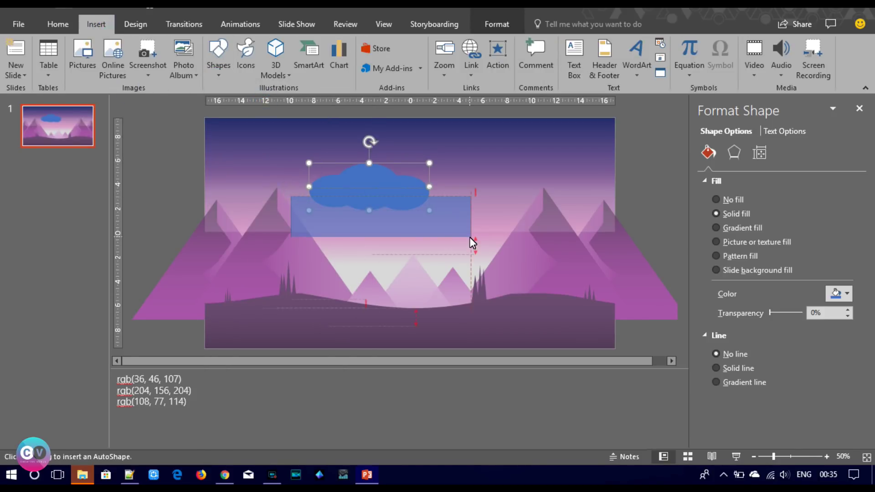
drag(408, 217, 395, 215)
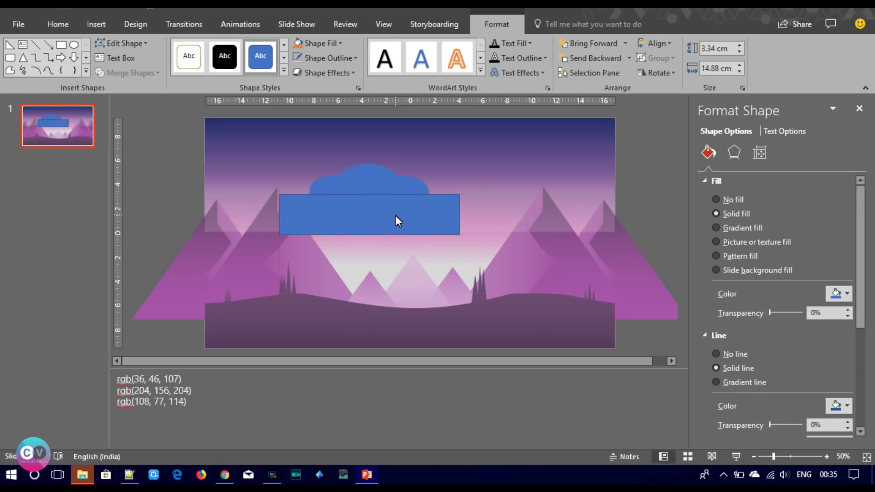
drag(395, 216, 396, 214)
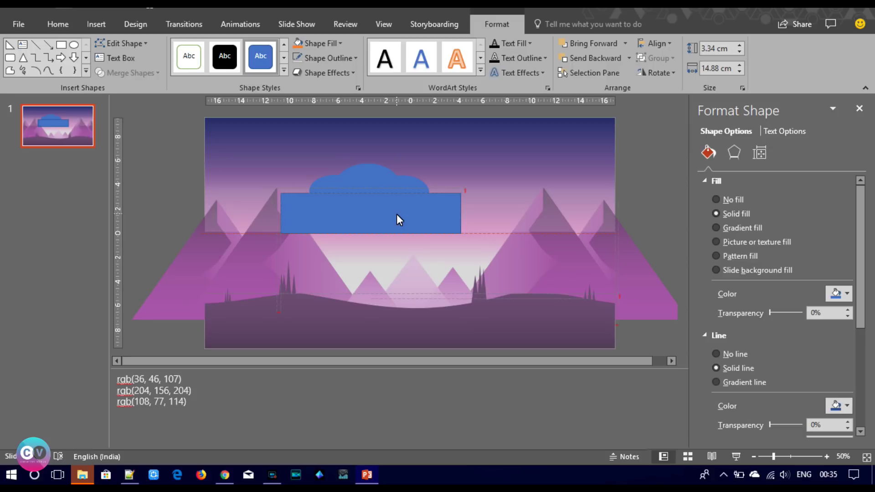
shift+click(381, 176)
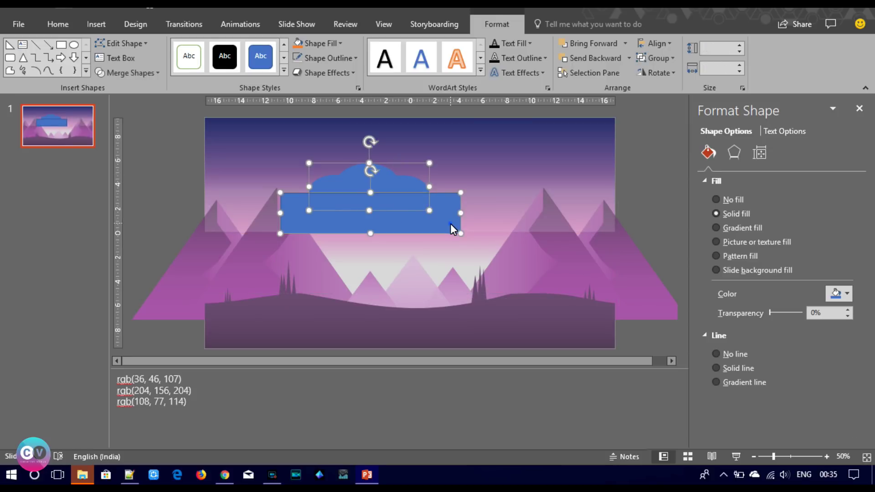
click(132, 68)
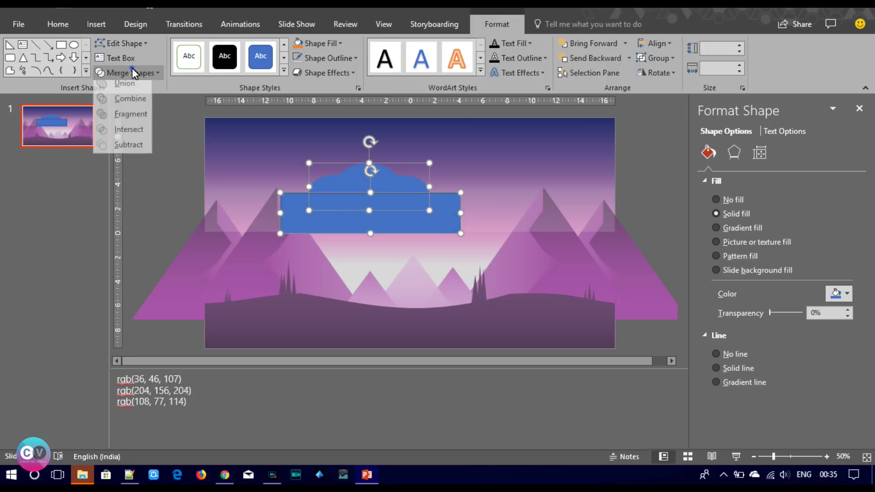
click(134, 150)
Place a copy of the flat-bottomed cloud beneath it and flip it vertically
drag(398, 177, 393, 199)
click(661, 73)
click(672, 120)
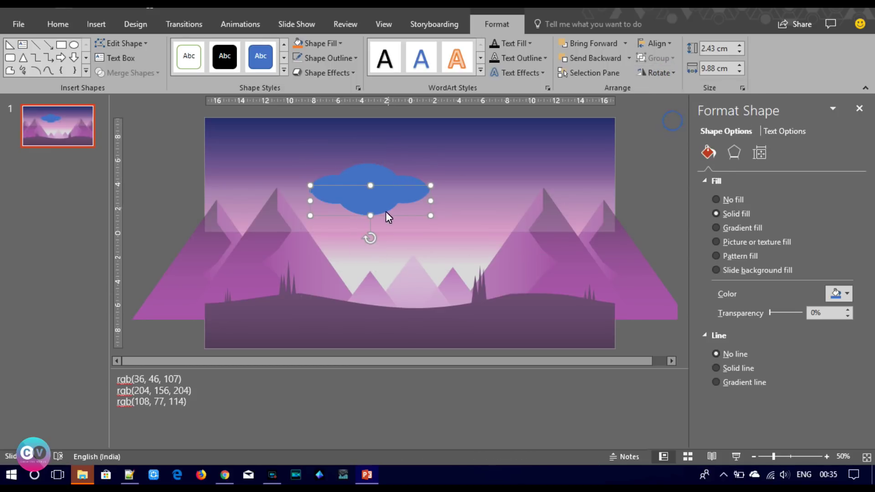
Close the seam between the cloud halves, then fill the upper half white and lower half light grey
key(Down)
key(Down)
key(Down)
drag(376, 212, 376, 210)
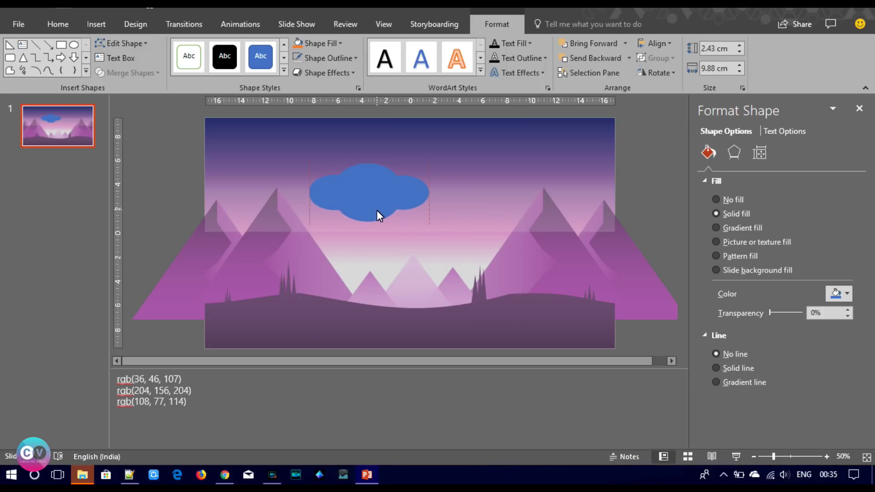
click(379, 186)
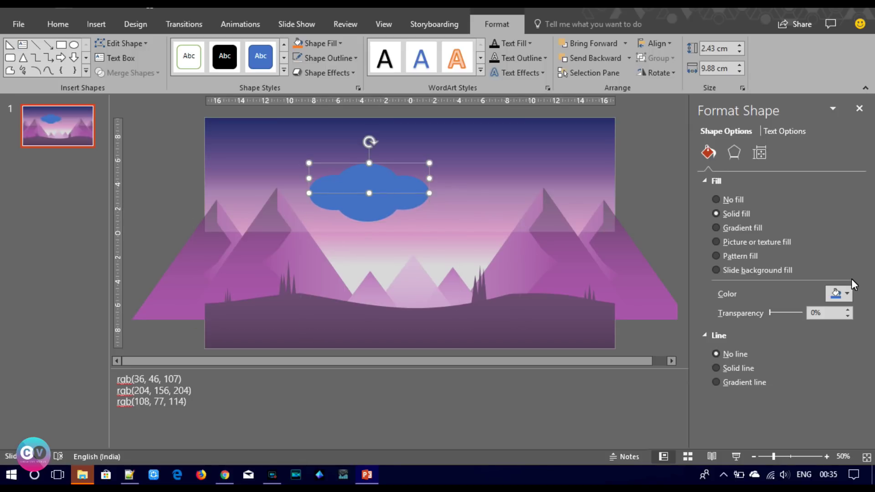
click(844, 294)
click(768, 321)
click(390, 207)
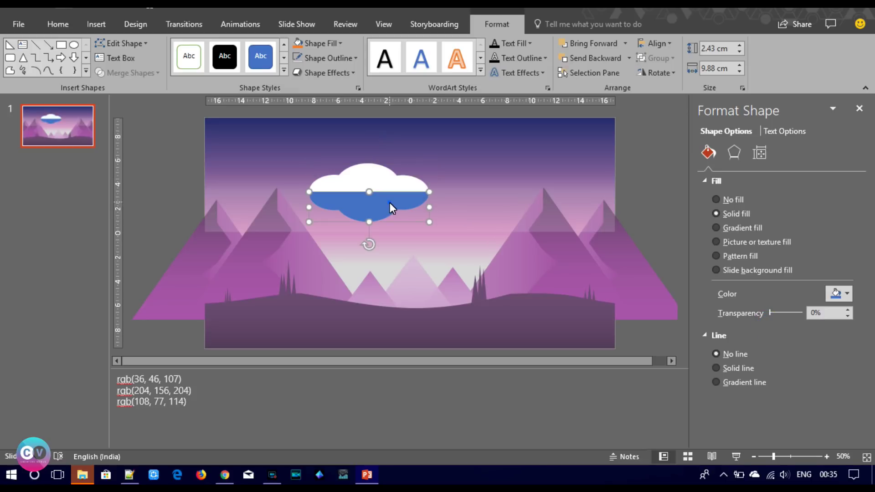
click(844, 294)
click(766, 341)
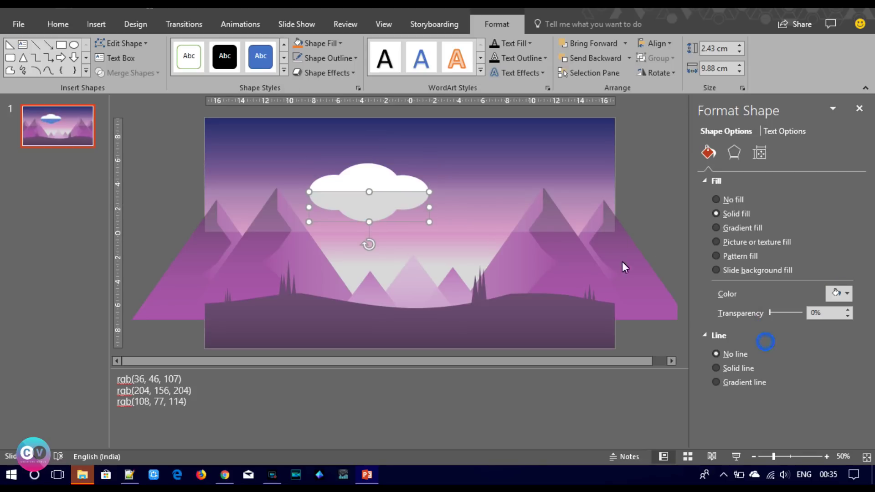
click(652, 191)
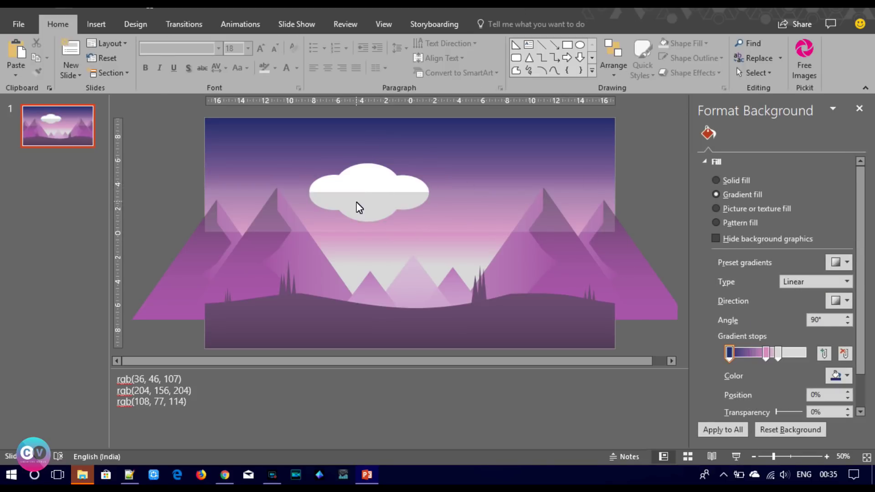
Try a lighter fill on the lower cloud half, then undo and redo the change
click(356, 202)
click(844, 293)
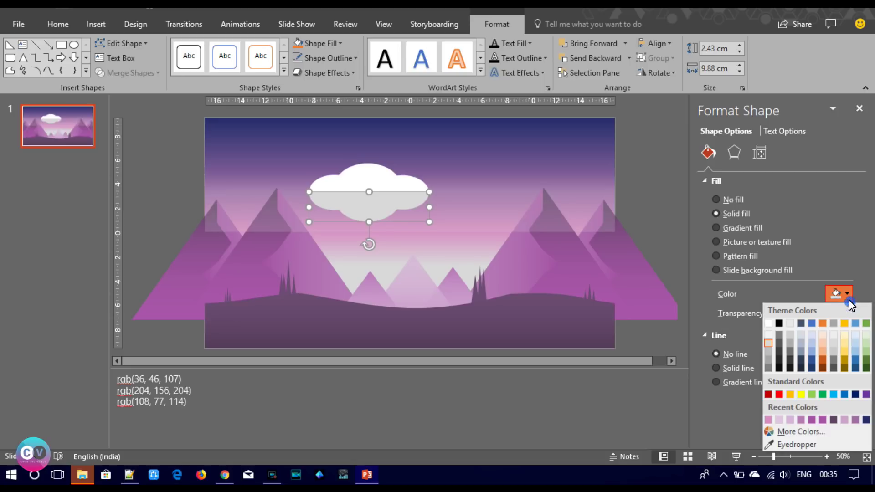
click(771, 332)
click(631, 203)
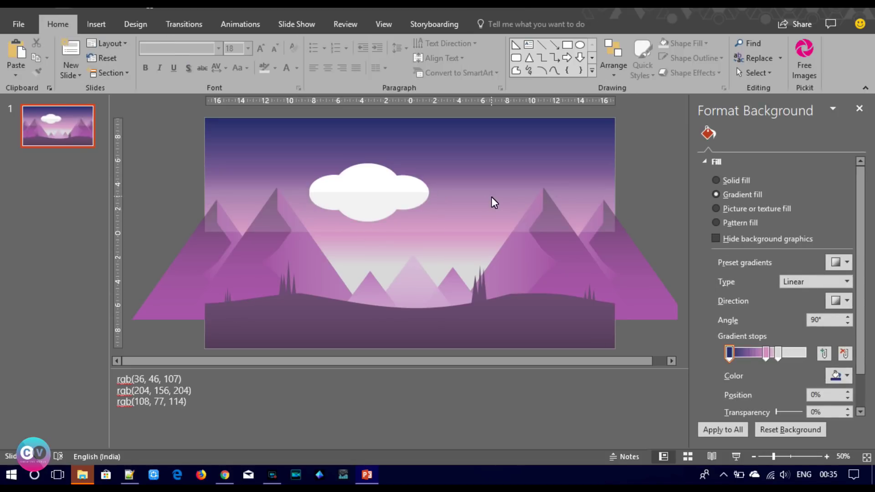
click(383, 195)
shift+click(381, 178)
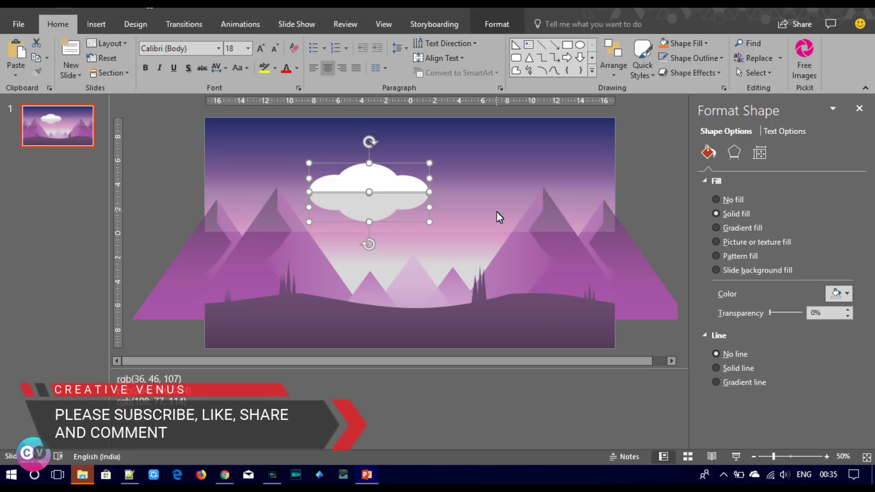
key(ctrl+z)
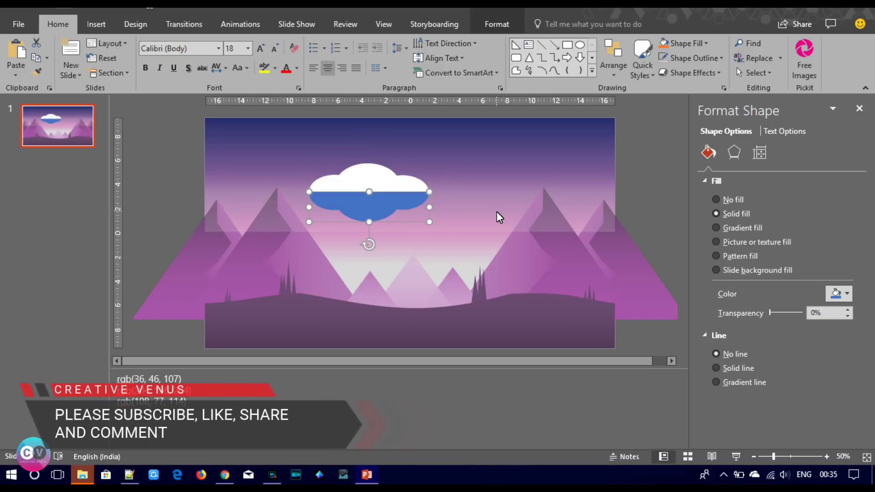
key(ctrl+y)
Finalise the white and light grey fills on the two halves and group them
click(844, 293)
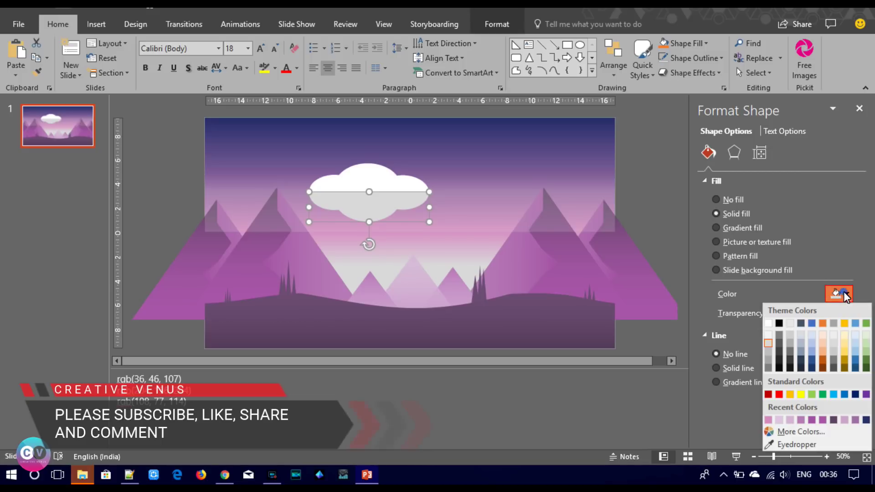
click(770, 326)
click(369, 176)
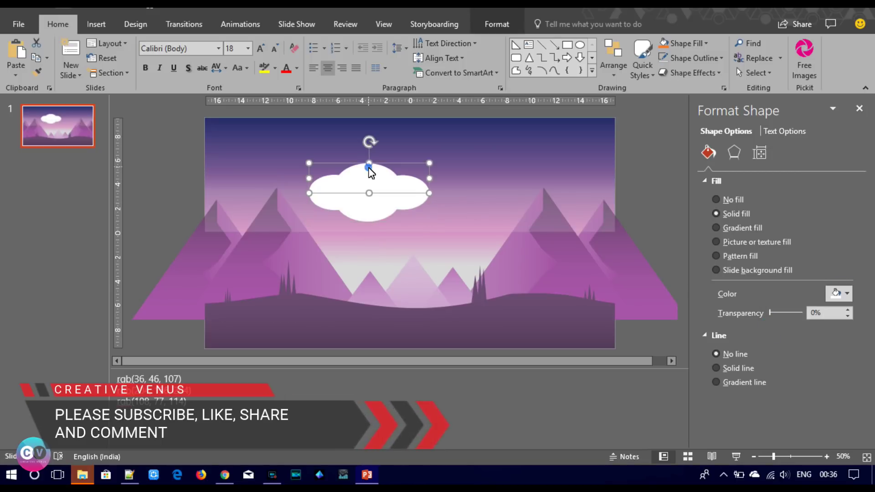
click(847, 294)
click(769, 340)
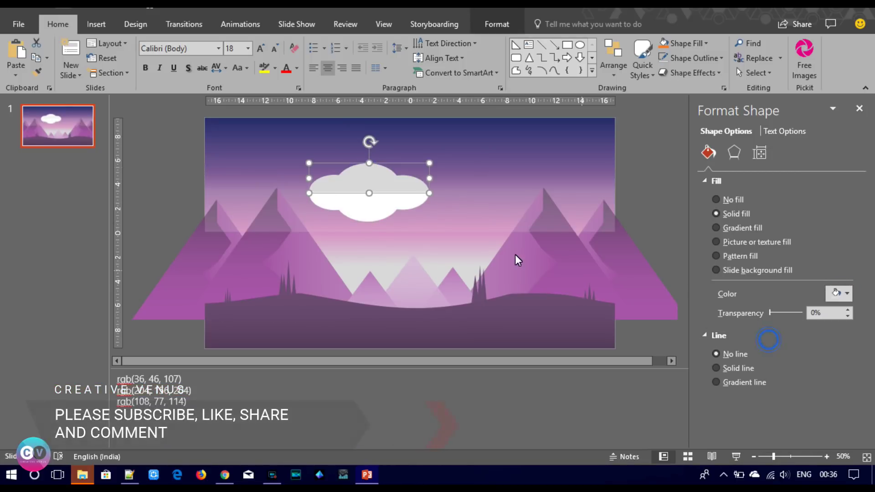
shift+click(349, 214)
key(ctrl+g)
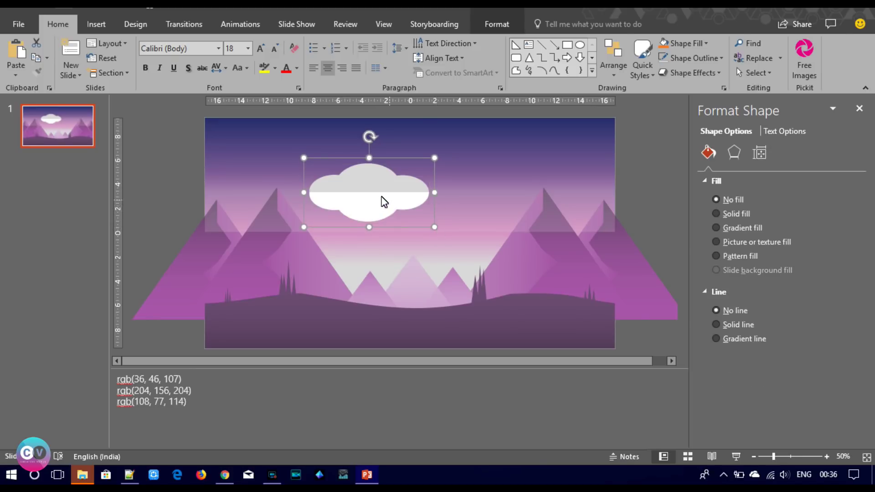
Shrink the cloud to a small size and paste three copies, moving one to the right
drag(436, 230, 332, 178)
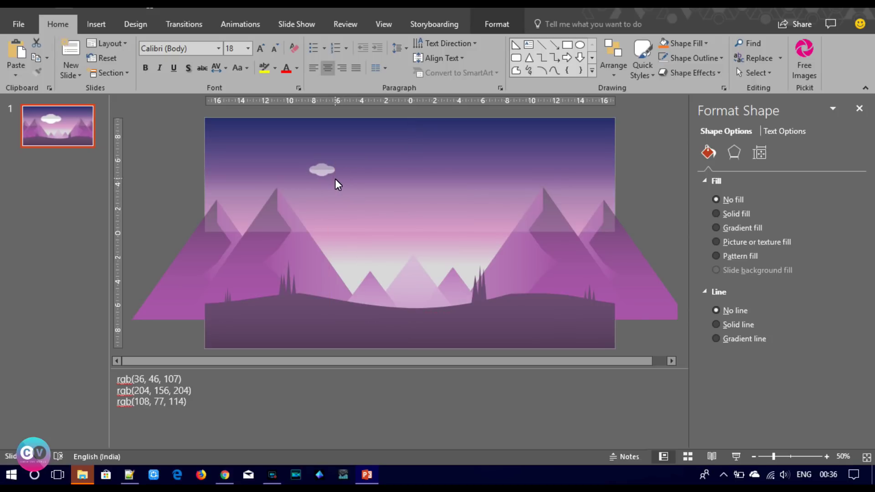
mouse_move(331, 178)
mouse_down()
mouse_move(240, 184)
mouse_move(330, 168)
mouse_up()
key(ctrl+c)
key(ctrl+v)
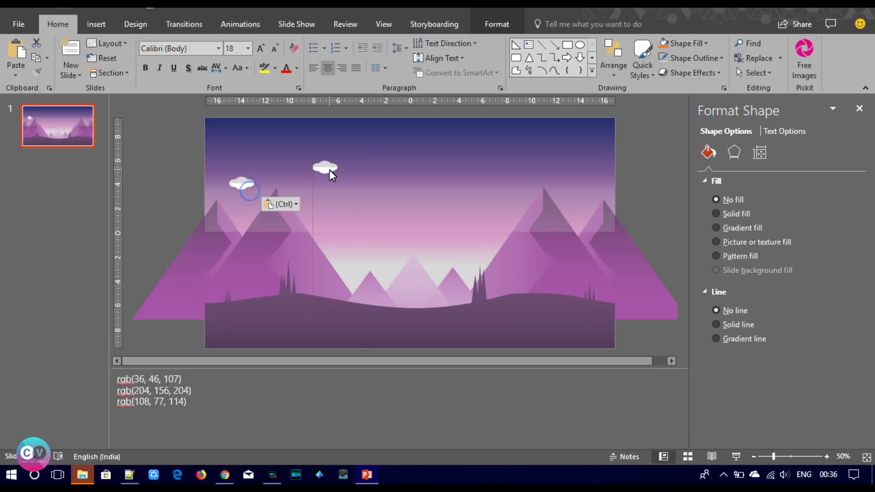
key(ctrl+v)
mouse_move(329, 172)
mouse_down()
mouse_move(509, 177)
mouse_move(594, 195)
mouse_move(591, 168)
mouse_up()
key(ctrl+v)
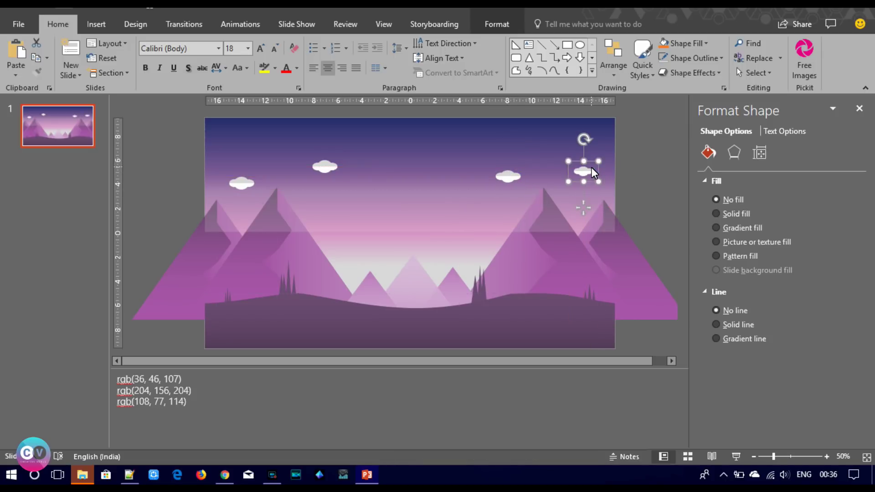
Enlarge the right-hand cloud slightly and reposition the top-centre and left clouds
click(504, 178)
drag(526, 188, 524, 187)
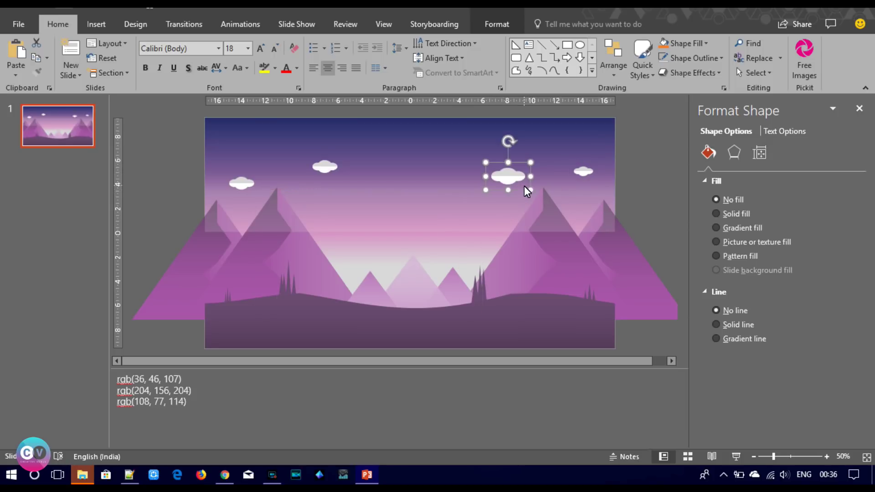
click(321, 171)
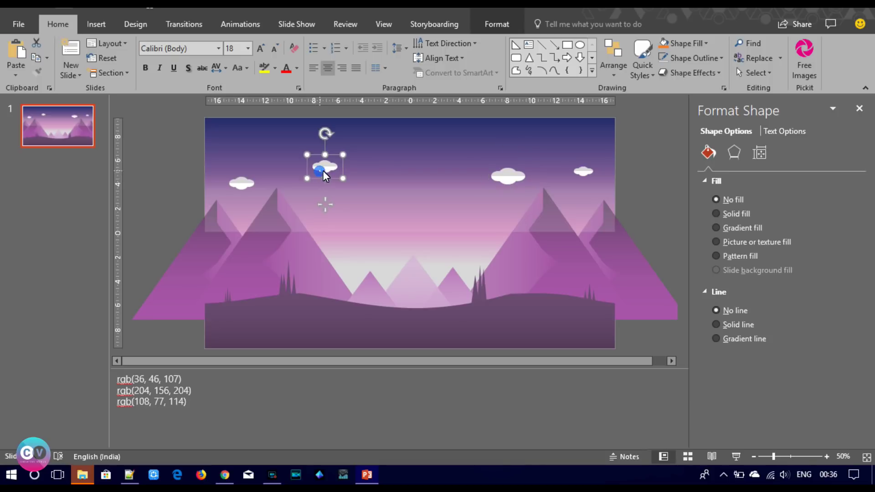
drag(346, 158, 336, 158)
drag(243, 186, 242, 181)
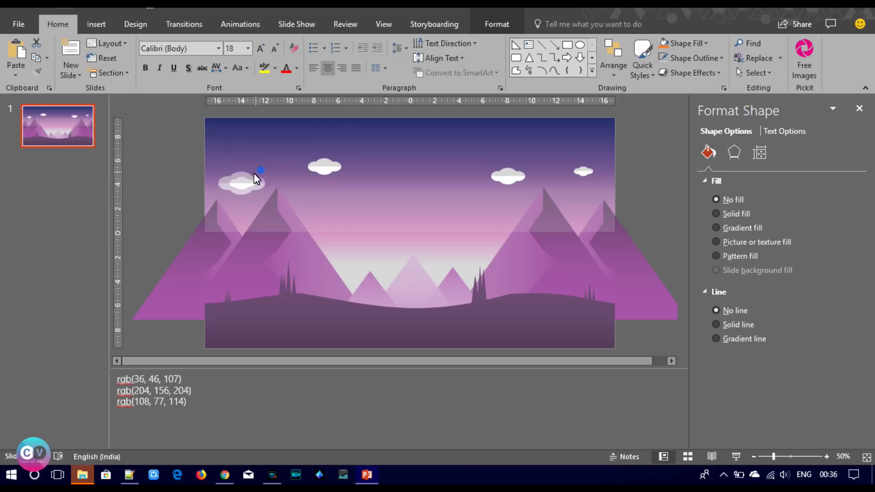
Drag the sky gradient rectangle's bottom edge down to the slide's bottom edge
click(165, 178)
click(403, 217)
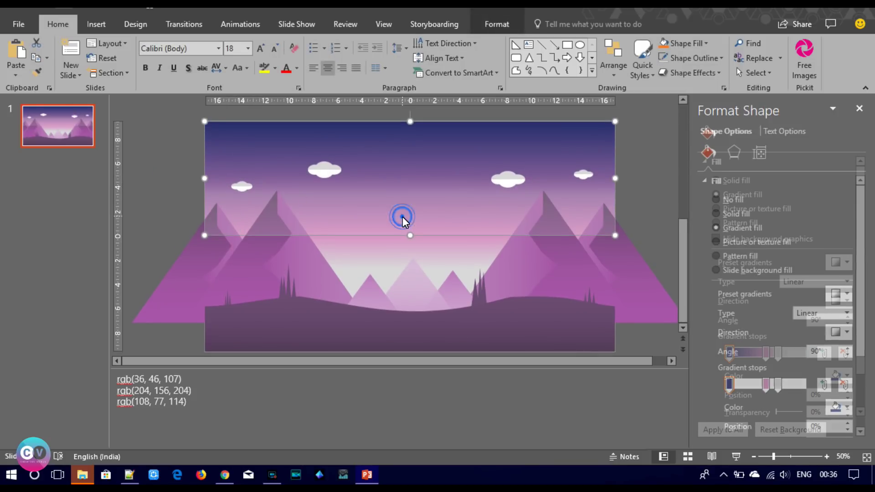
right_click(403, 217)
click(463, 309)
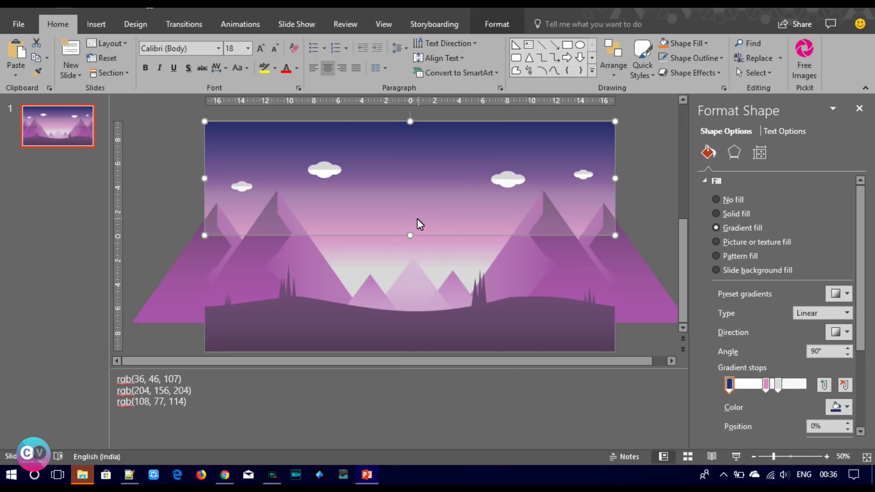
drag(411, 236, 412, 303)
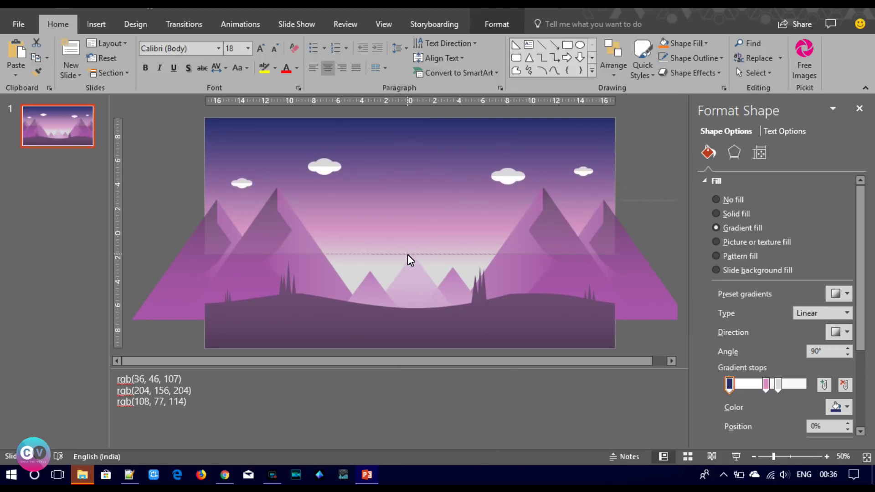
drag(410, 298, 410, 347)
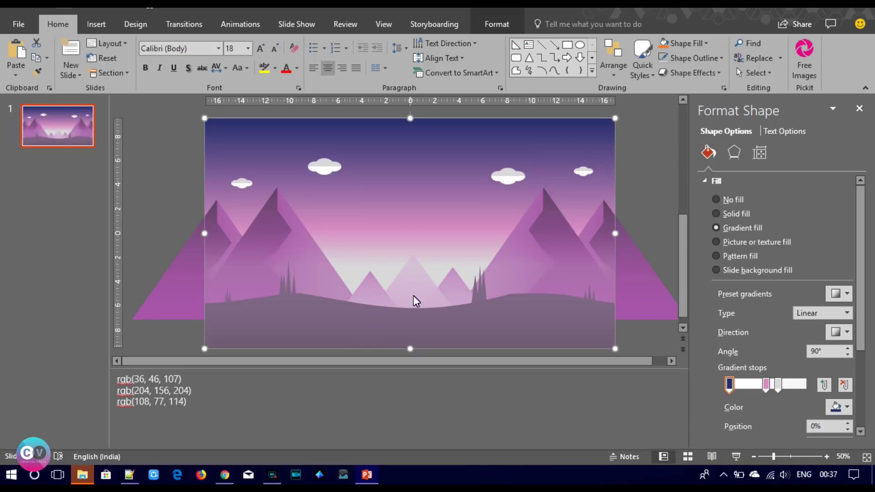
click(406, 220)
click(171, 166)
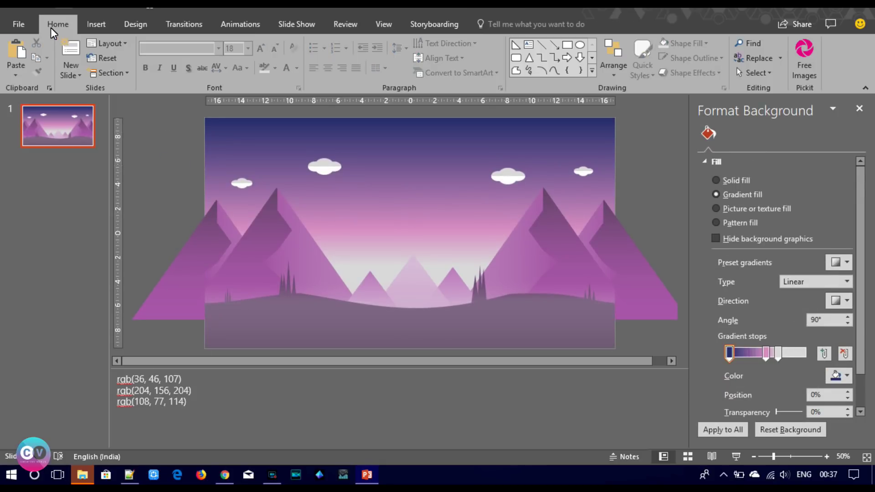
click(88, 25)
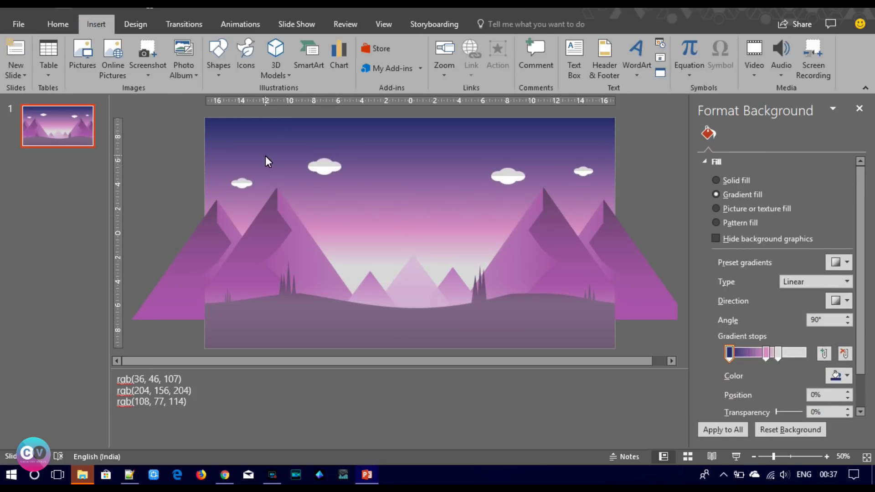
Draw a small star in the upper-left sky and size it to 0.3 × 0.3 cm
click(219, 74)
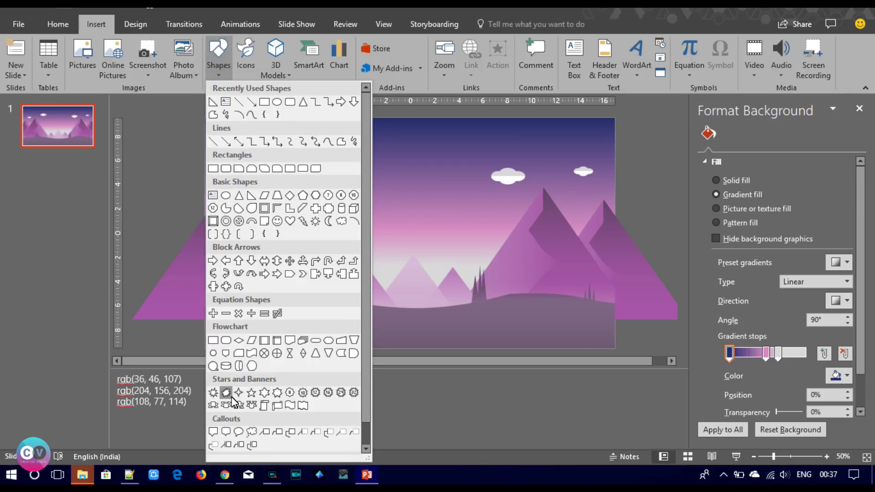
click(238, 393)
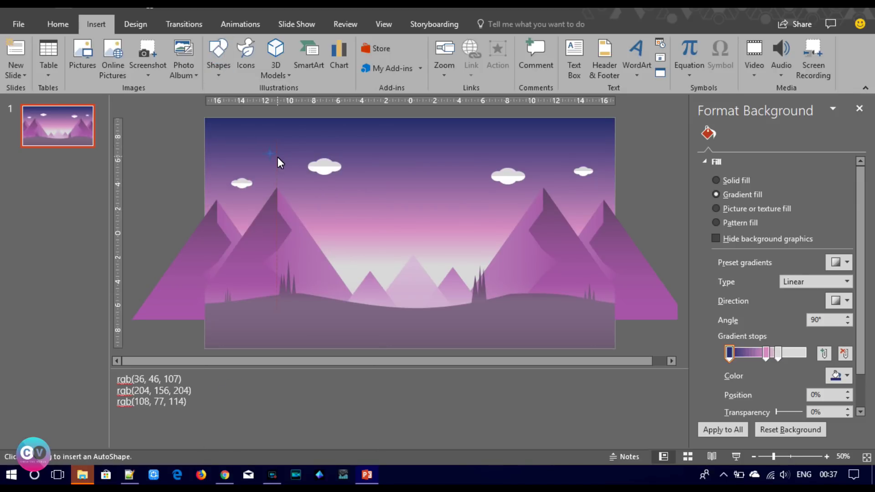
drag(272, 155, 263, 146)
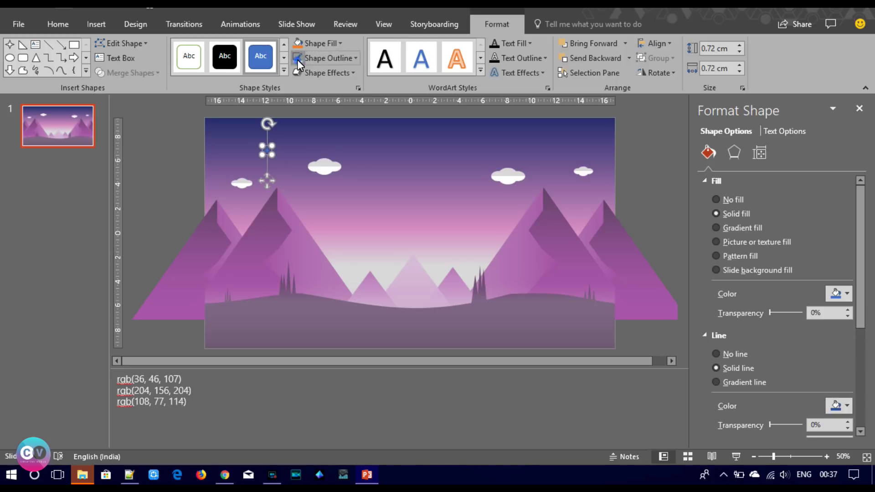
click(740, 52)
click(740, 52)
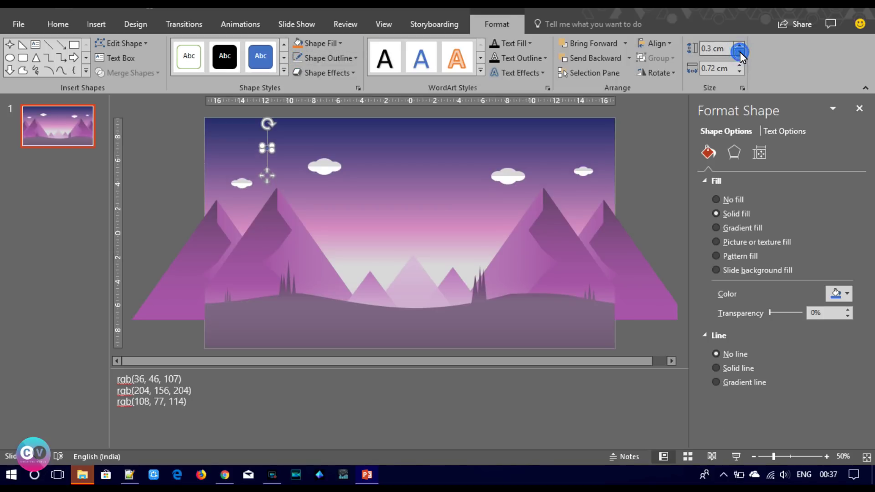
click(740, 71)
click(741, 71)
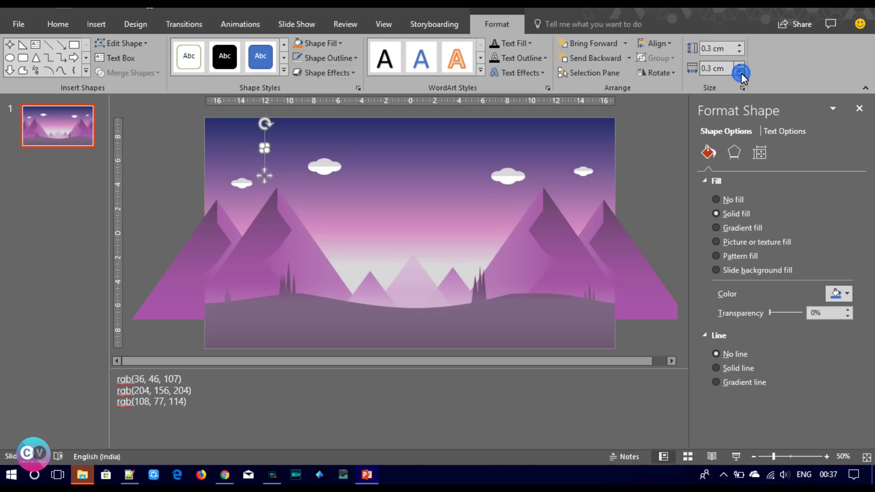
Fill the star white and re-adjust it back to 0.3 cm
click(321, 43)
click(297, 73)
click(180, 144)
click(265, 148)
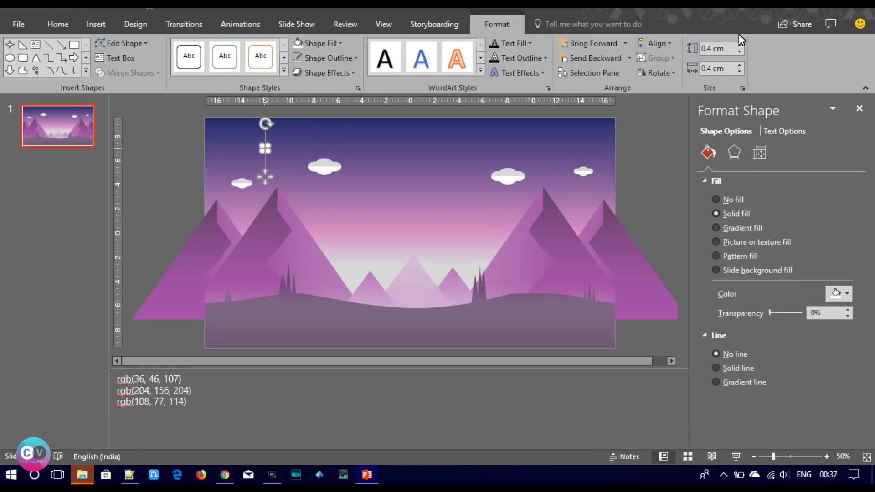
click(738, 53)
click(739, 72)
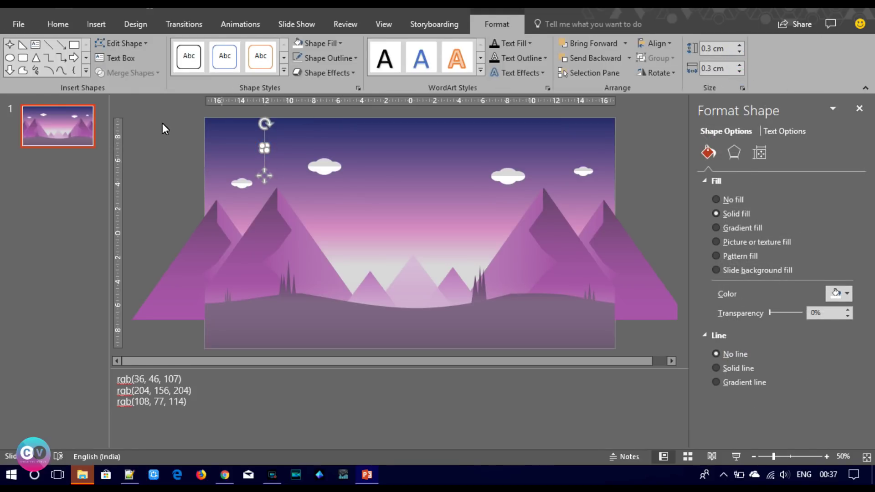
click(162, 124)
click(264, 147)
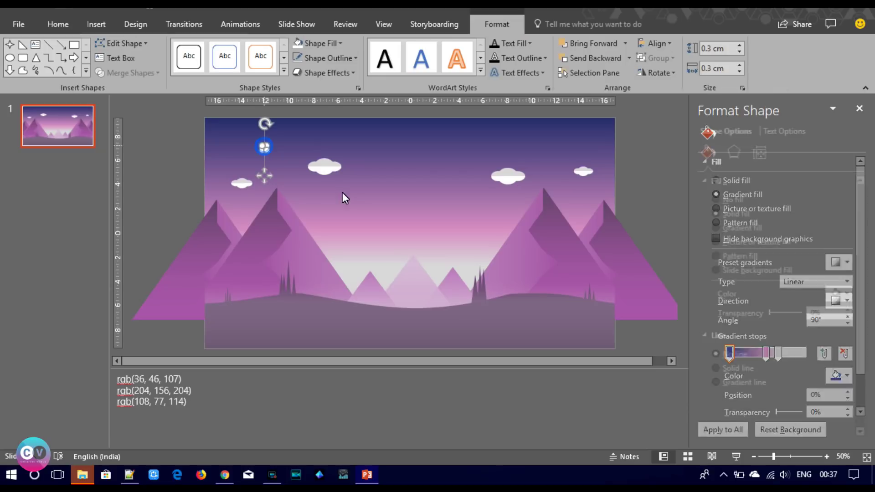
Duplicate the small white star several times and scatter the copies around the clouds in the sky
drag(264, 179, 368, 178)
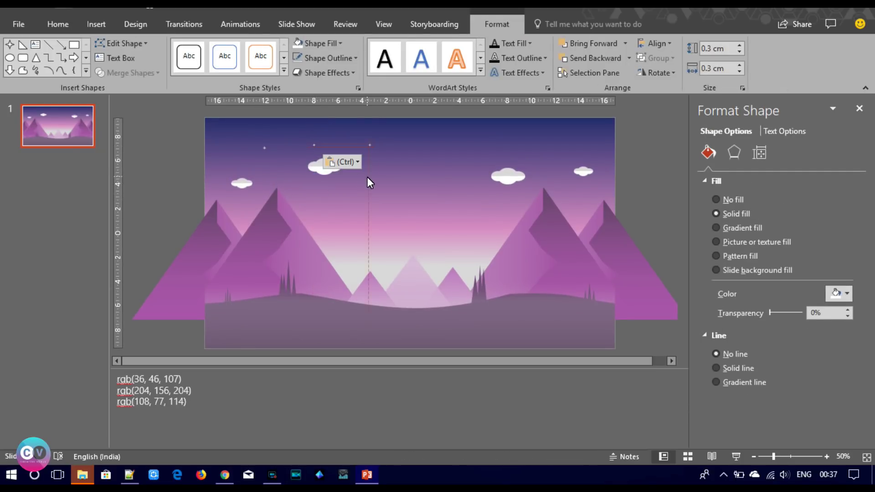
drag(368, 176, 345, 208)
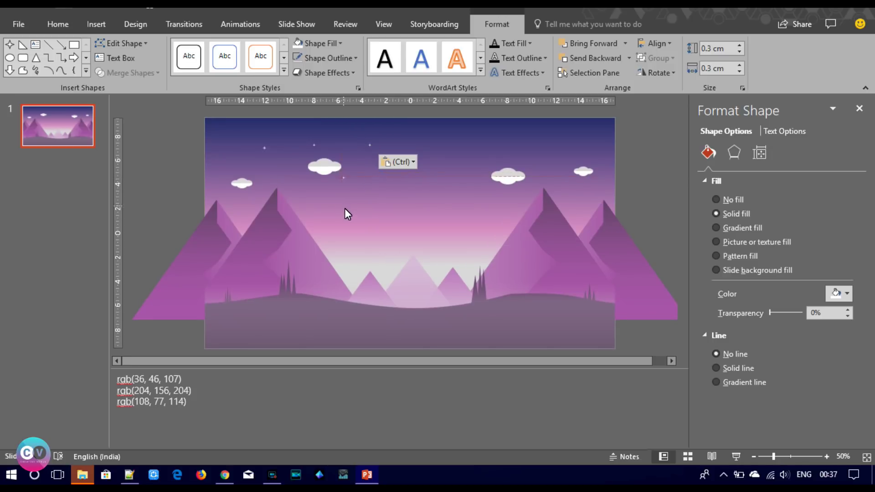
click(293, 200)
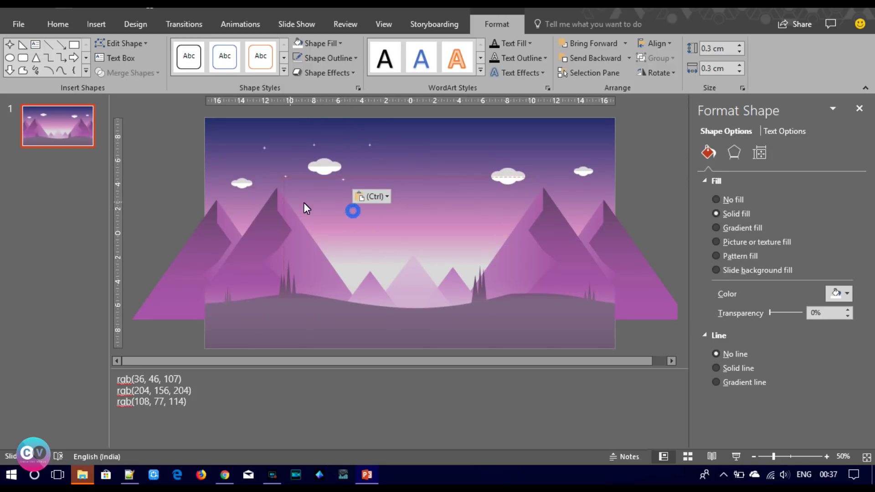
drag(294, 190, 296, 196)
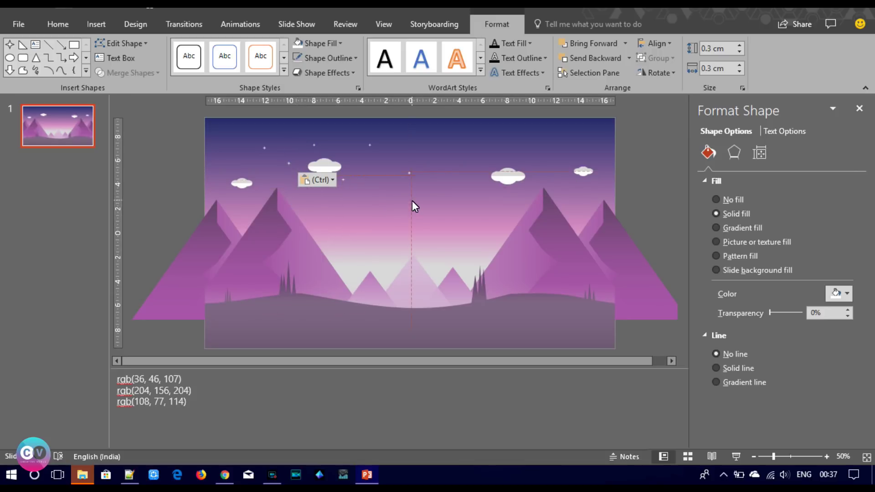
key(ctrl+v)
mouse_move(429, 179)
mouse_down()
mouse_move(400, 198)
mouse_move(502, 175)
mouse_up()
key(ctrl+v)
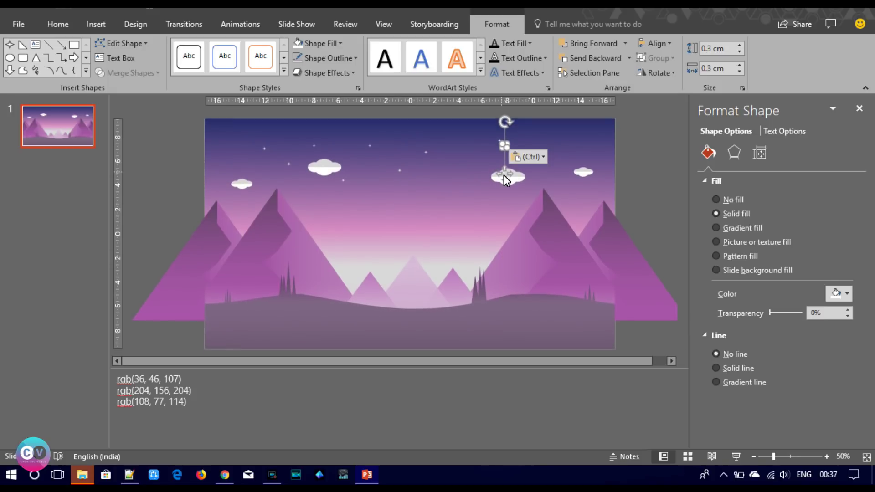
mouse_move(505, 176)
mouse_down()
mouse_move(567, 177)
mouse_move(468, 196)
mouse_up()
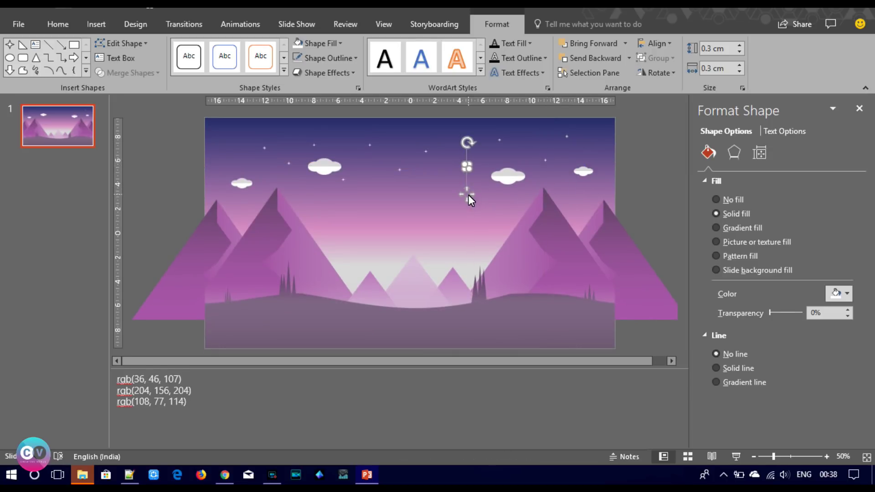
drag(468, 196, 224, 171)
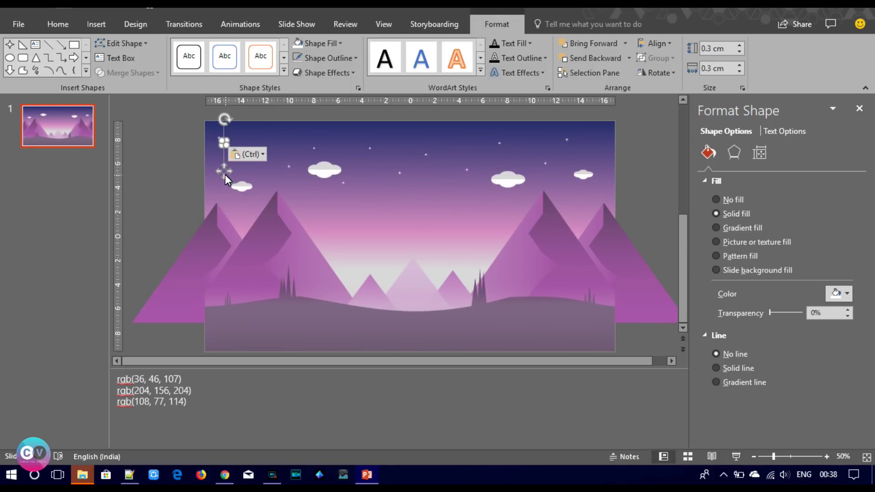
Shrink some star copies to 0.2 cm, keep others at 0.3 cm, and reposition them across the sky
click(738, 72)
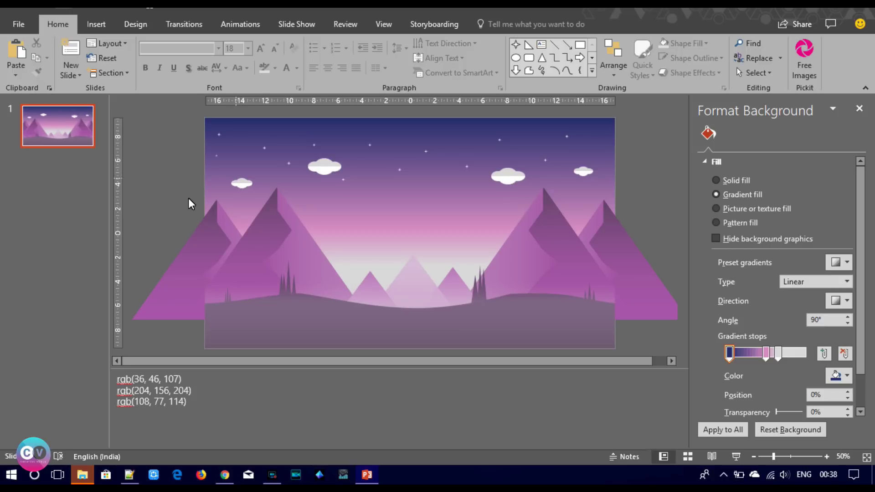
click(288, 163)
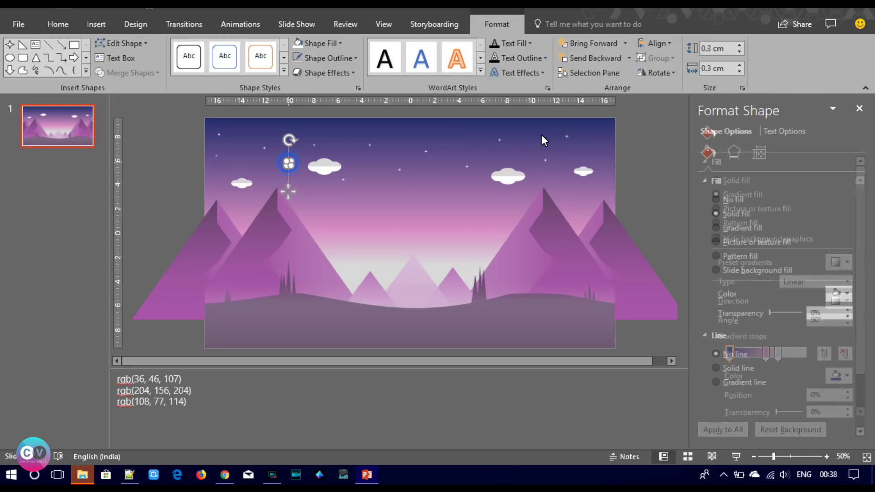
click(739, 71)
click(739, 65)
drag(288, 163, 464, 166)
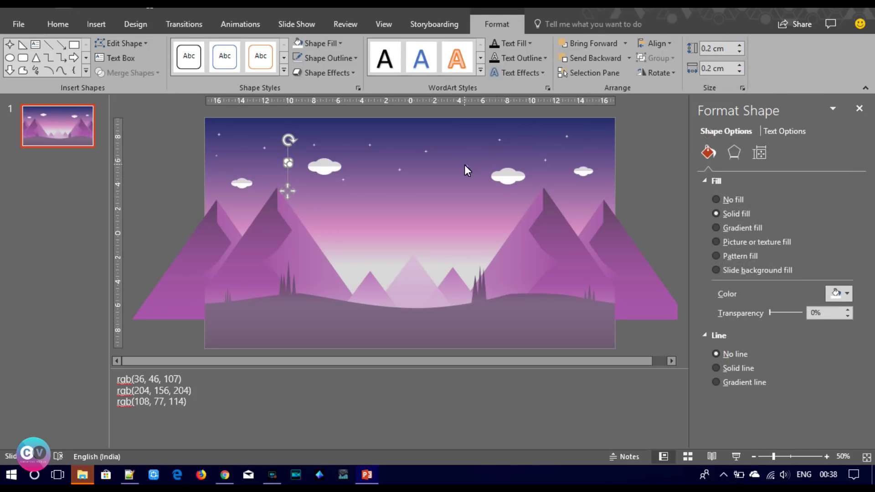
drag(467, 167, 400, 172)
click(739, 51)
click(739, 71)
drag(397, 171, 345, 181)
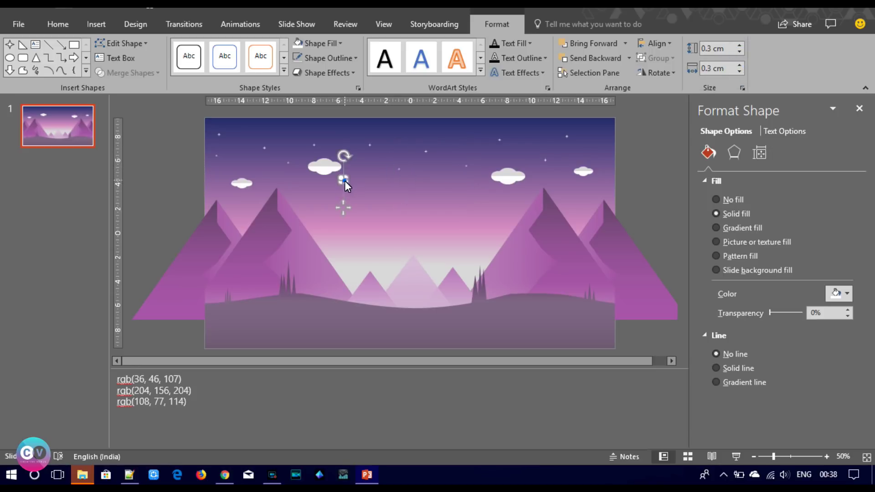
click(739, 45)
click(739, 65)
Check the dark blue colour of the background gradient's first stop in More Colors
click(519, 130)
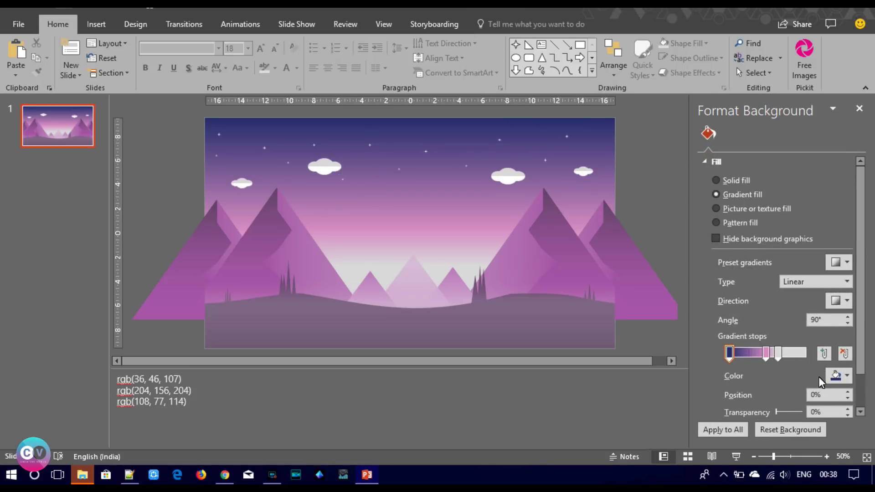
click(836, 375)
click(793, 352)
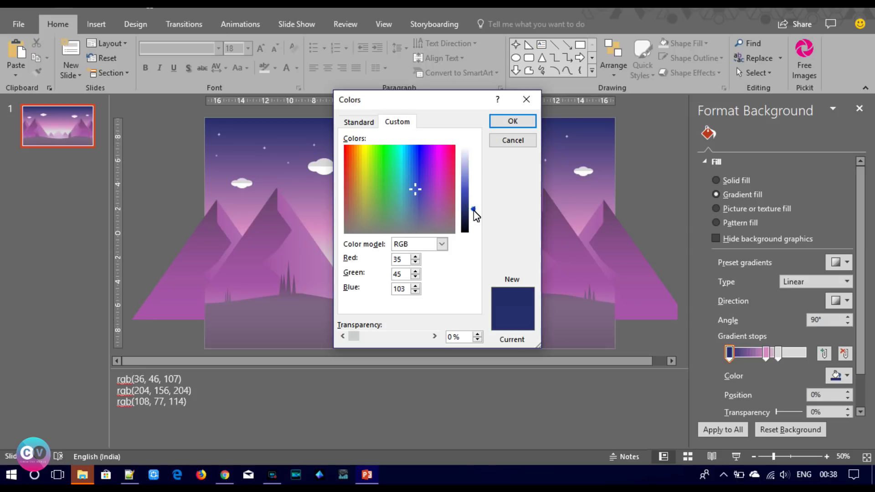
click(513, 121)
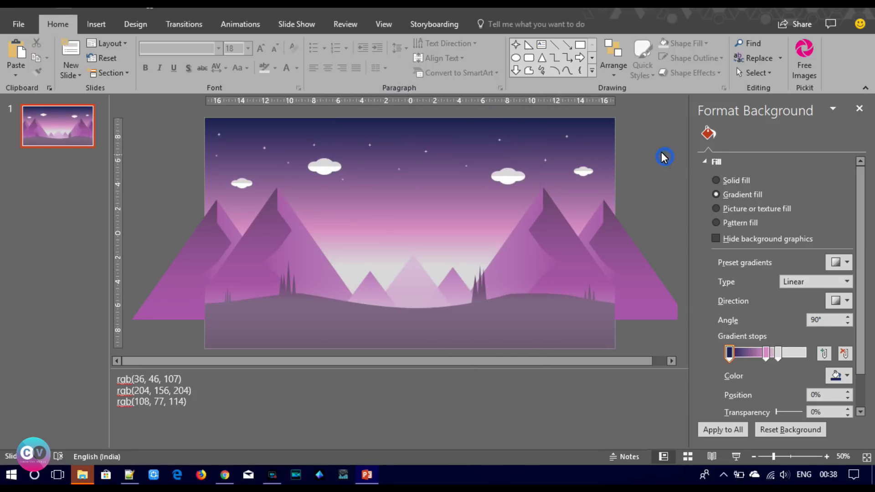
Paste more tiny star copies into the upper sky near the top centre of the slide
click(378, 240)
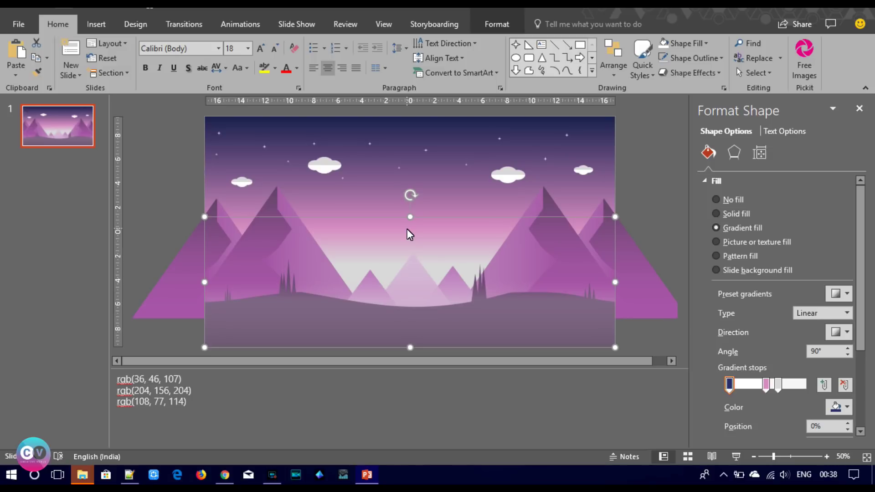
click(370, 145)
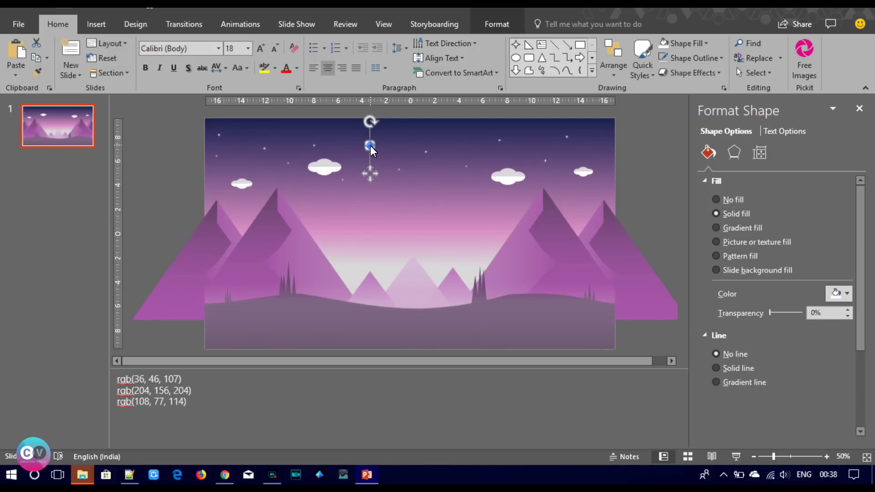
key(ctrl+v)
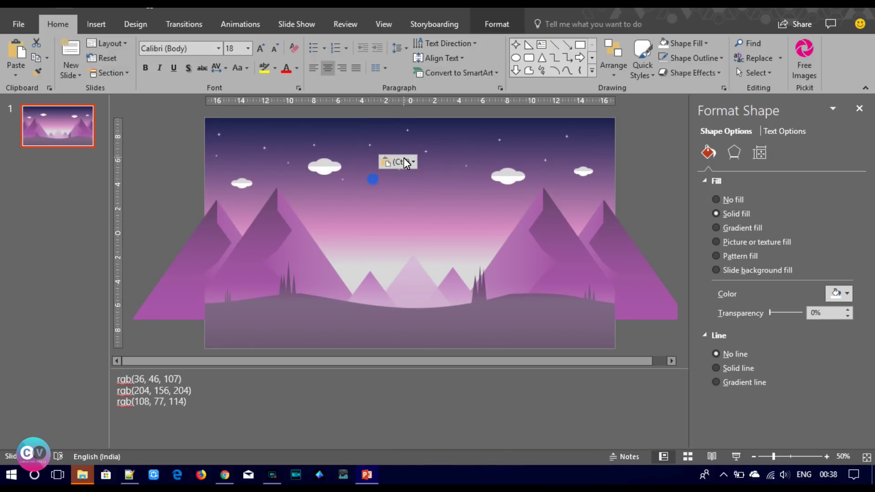
click(414, 155)
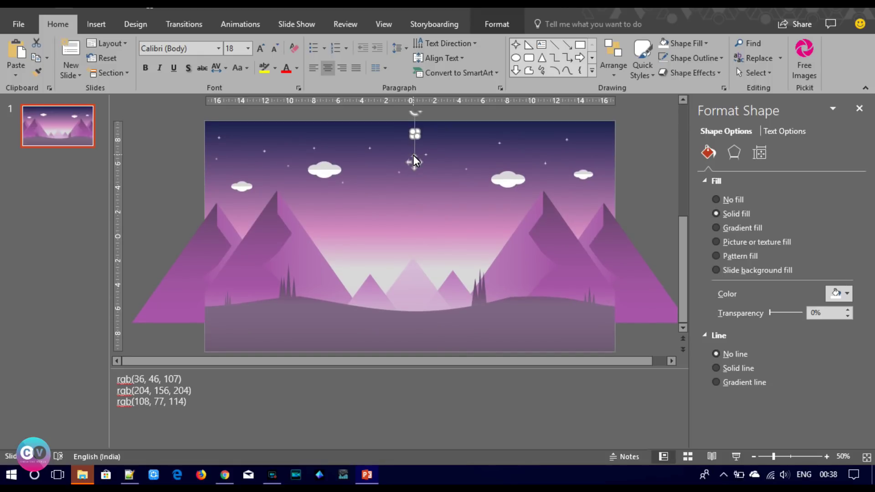
mouse_move(418, 167)
mouse_down()
mouse_move(317, 155)
mouse_move(461, 160)
mouse_up()
key(ctrl+v)
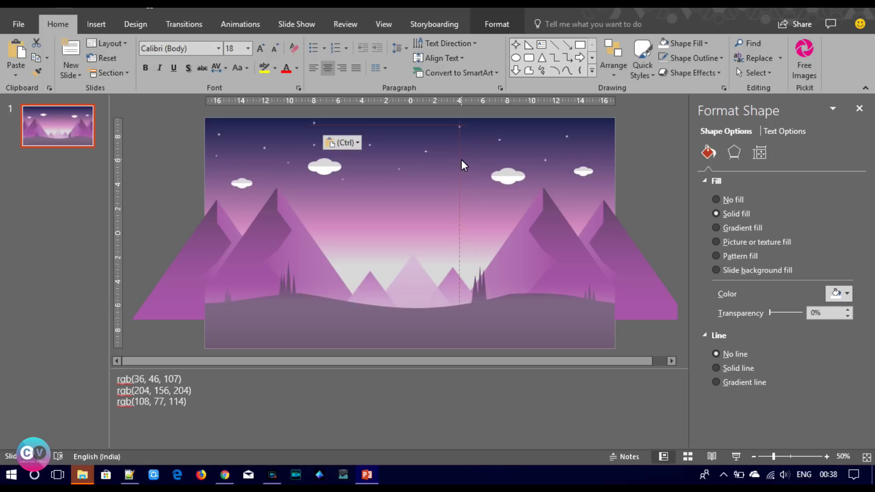
click(645, 193)
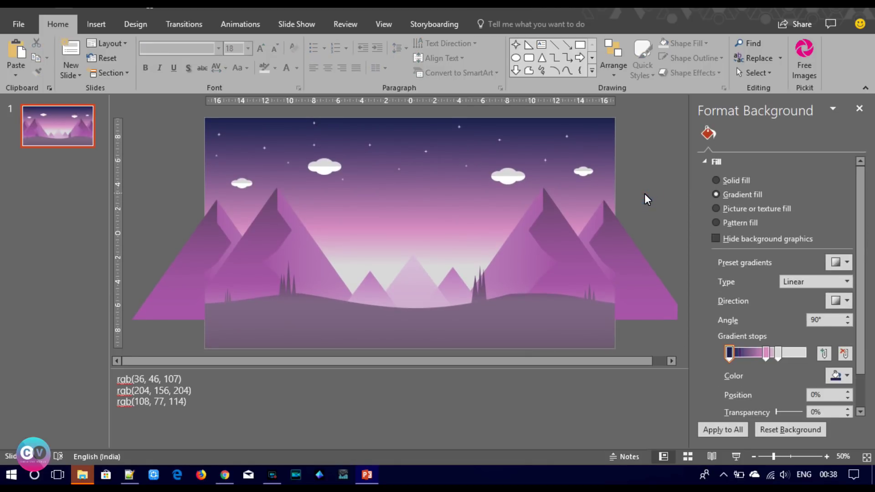
Stretch the gradient rectangle over the lower slide and bring the dark hills in front of it
click(447, 286)
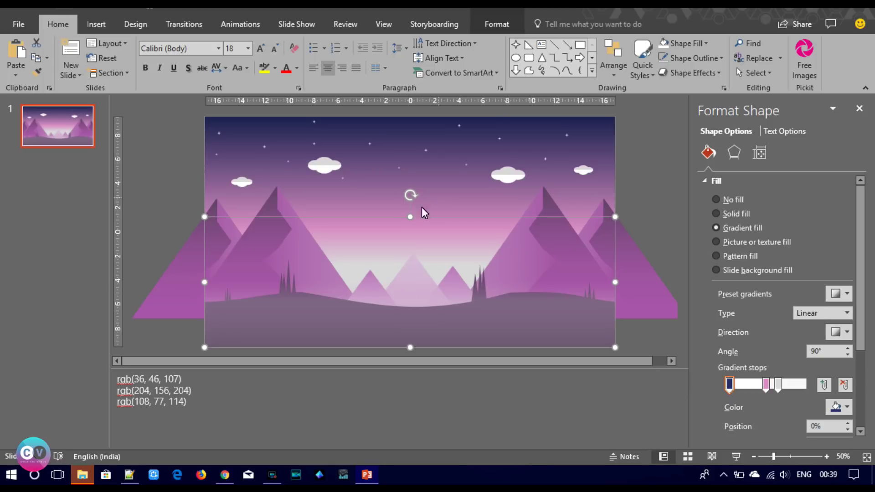
drag(410, 217, 399, 122)
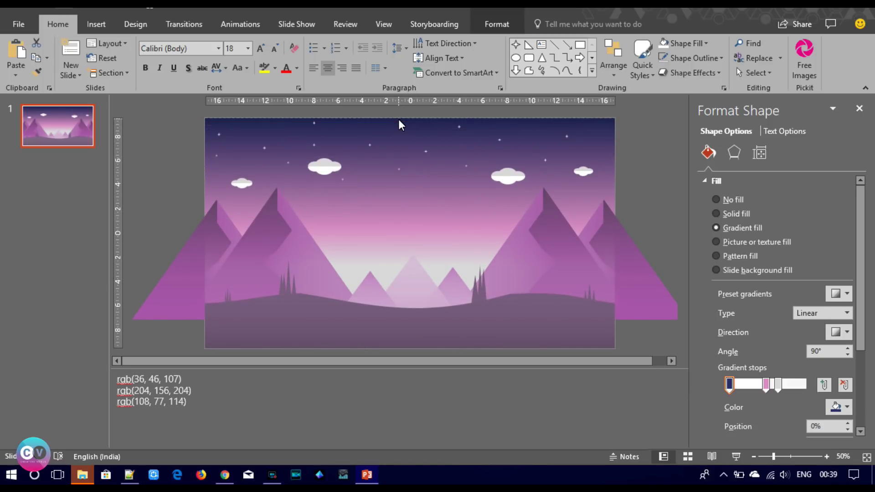
click(384, 220)
mouse_move(410, 257)
mouse_down()
mouse_move(409, 349)
mouse_move(413, 278)
mouse_up()
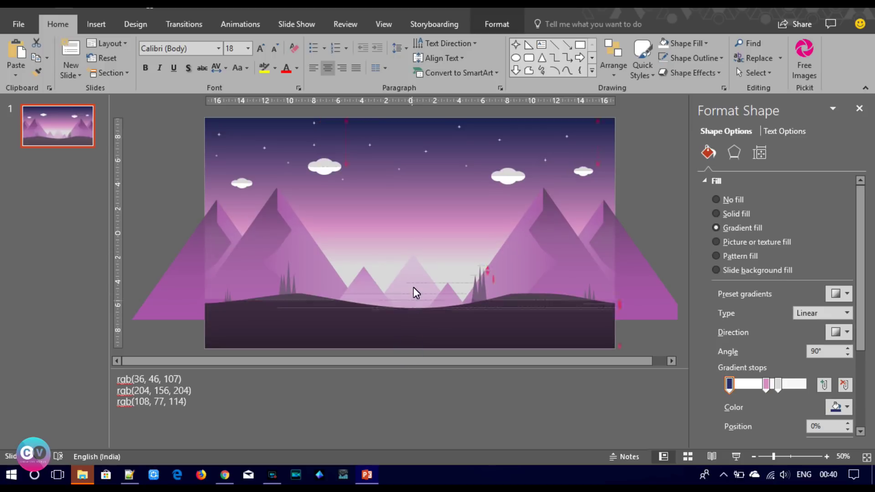
click(387, 329)
right_click(386, 327)
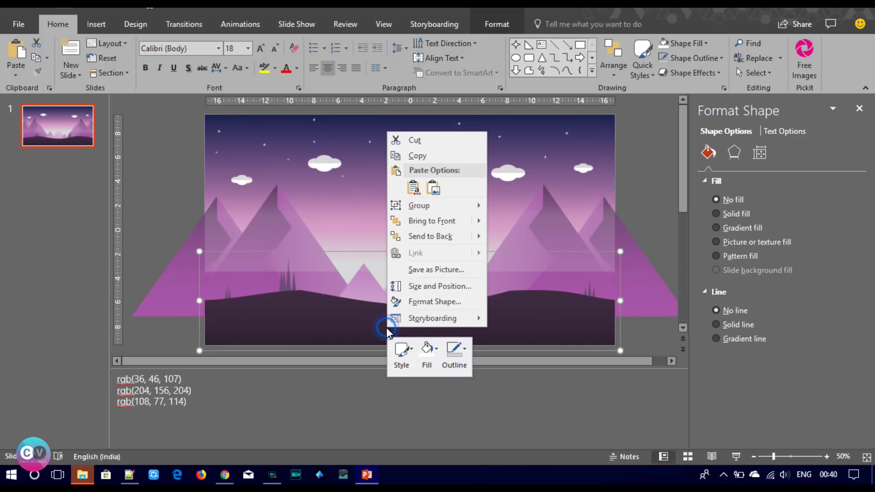
click(429, 217)
click(418, 211)
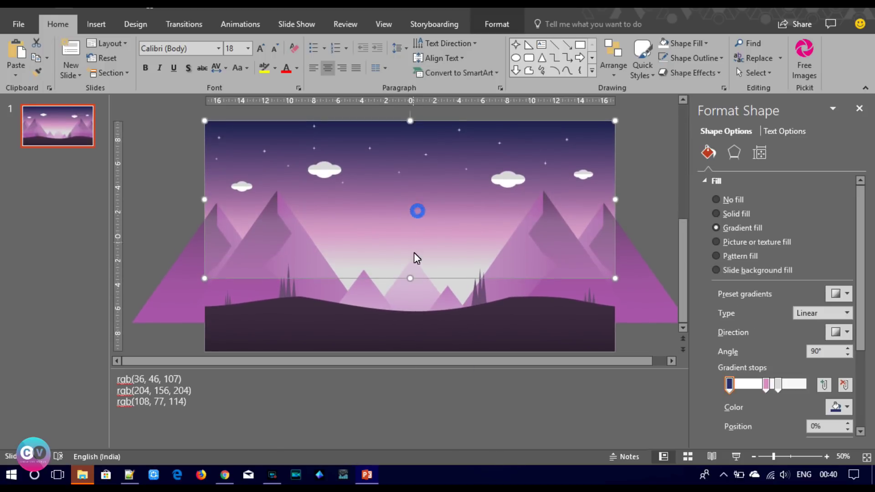
drag(412, 276, 412, 349)
Move the right-hand cloud slightly lower in the sky, beside the right peak
click(630, 209)
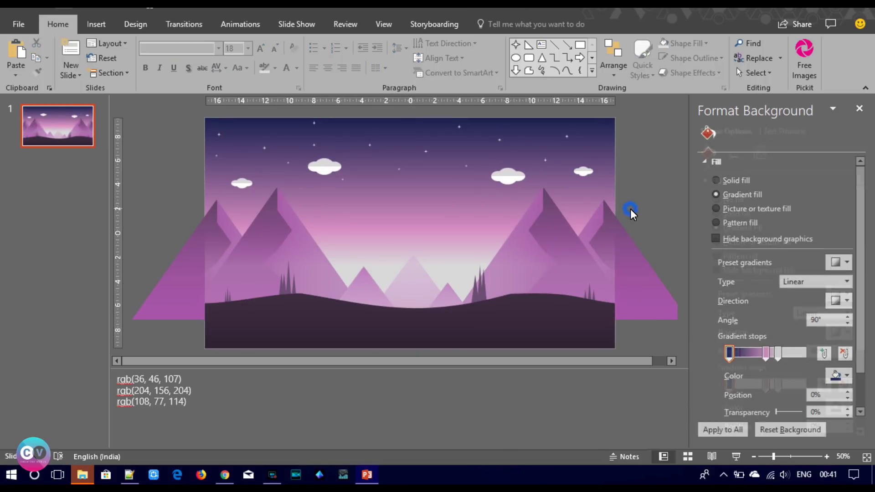
click(514, 177)
click(531, 164)
click(520, 174)
mouse_move(510, 179)
mouse_down()
mouse_move(505, 206)
mouse_move(529, 202)
mouse_move(518, 196)
mouse_up()
click(653, 168)
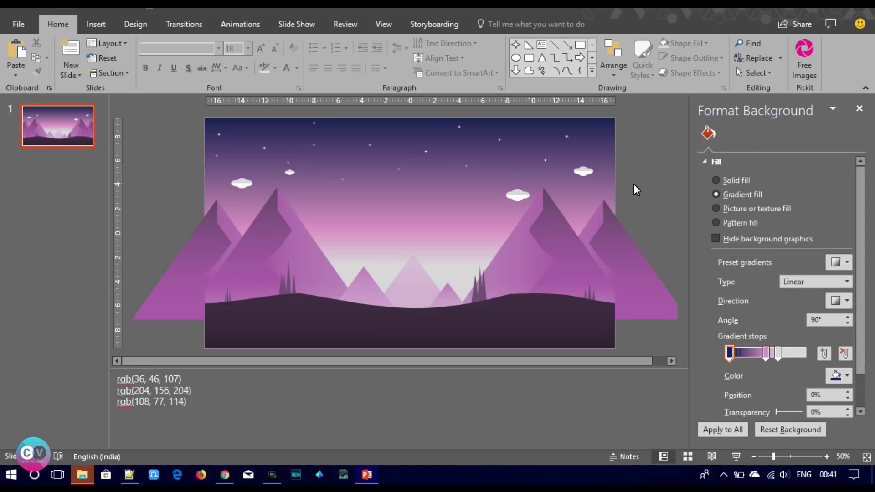
click(382, 292)
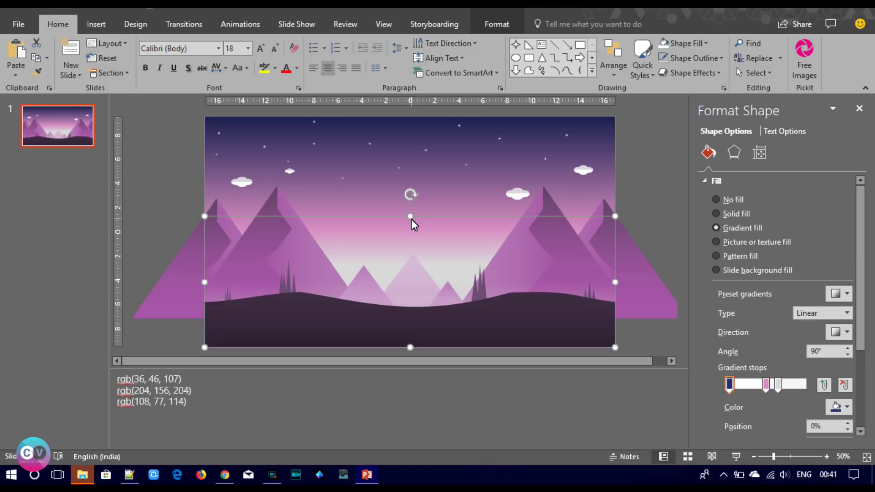
Set the background gradient's middle stop to light pink, replacing a first magenta attempt
click(373, 203)
click(765, 351)
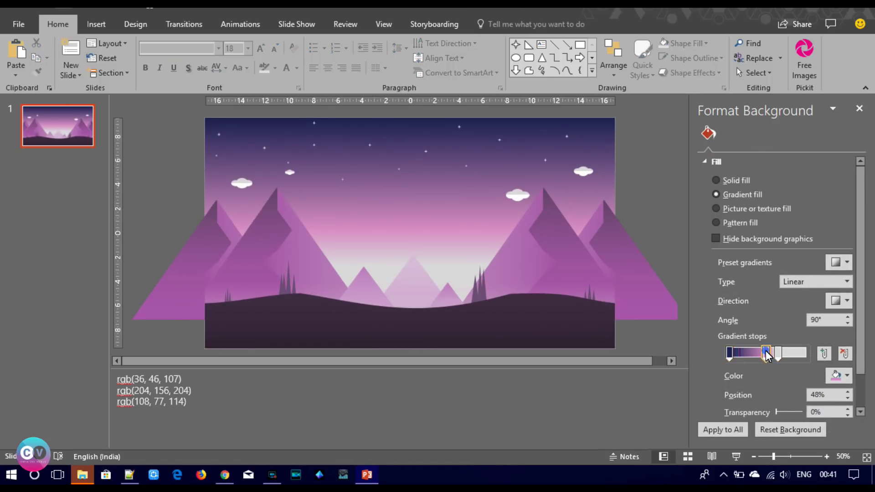
click(836, 376)
click(793, 358)
click(367, 122)
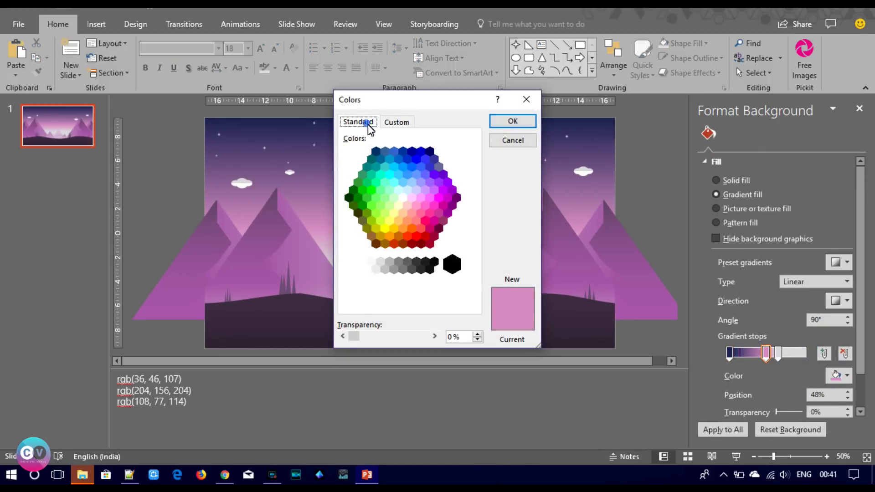
click(439, 196)
click(513, 121)
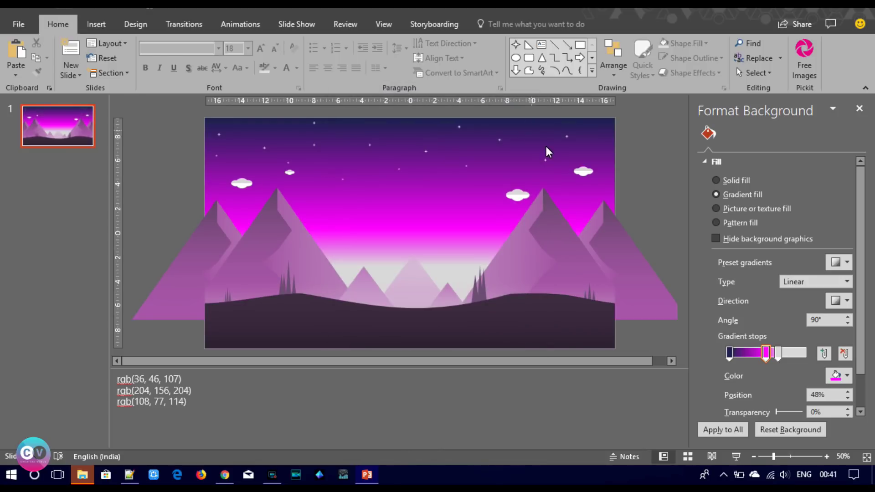
key(ctrl+z)
click(838, 379)
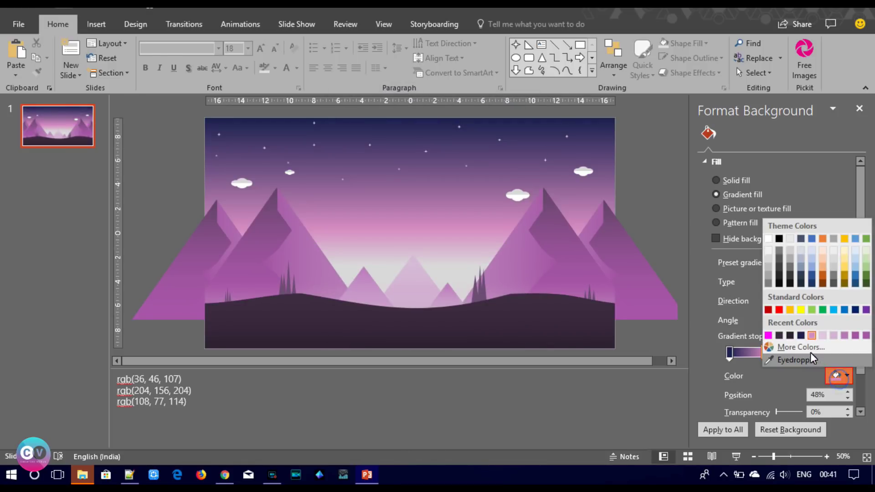
click(810, 354)
click(349, 122)
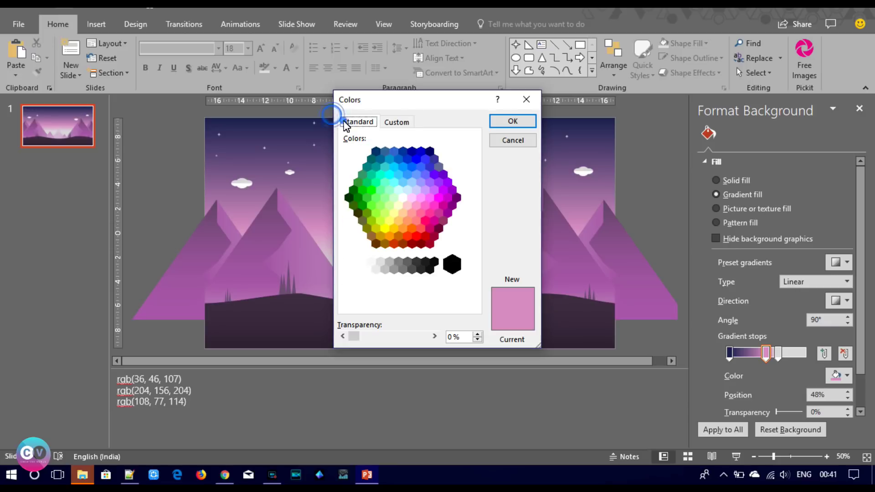
click(421, 197)
click(505, 123)
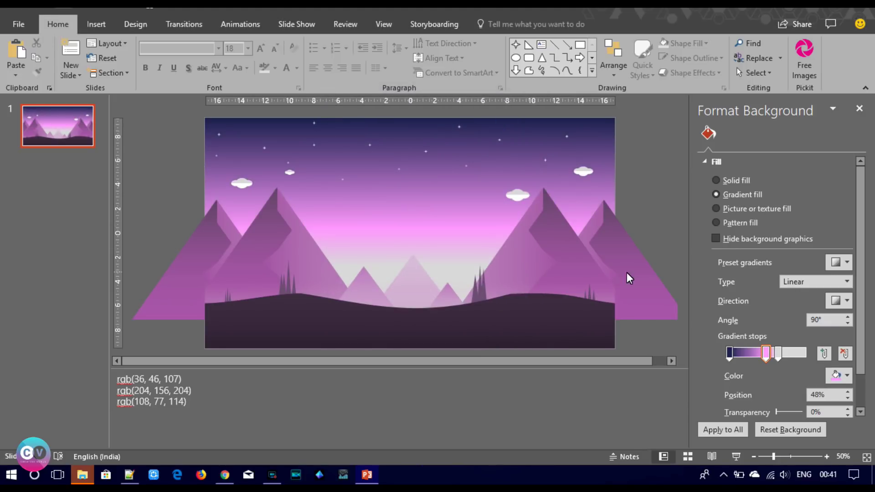
Move the grey stop near 80% and the pink stop to about 53% with a recent colour
drag(767, 357, 805, 358)
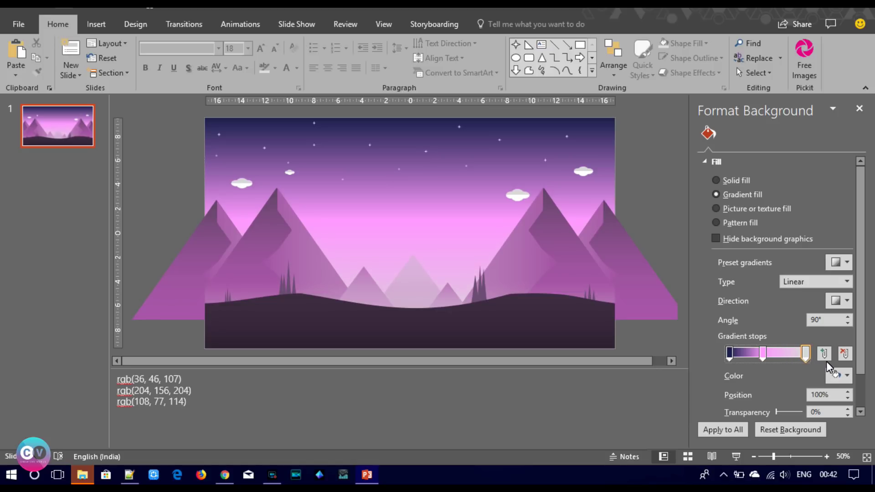
mouse_move(803, 358)
mouse_down()
mouse_move(780, 366)
mouse_move(796, 358)
mouse_up()
click(780, 355)
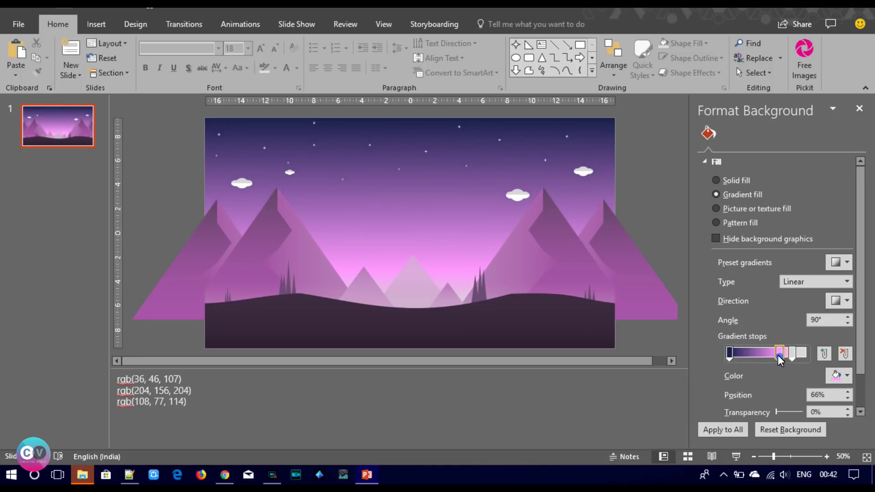
drag(777, 354, 775, 355)
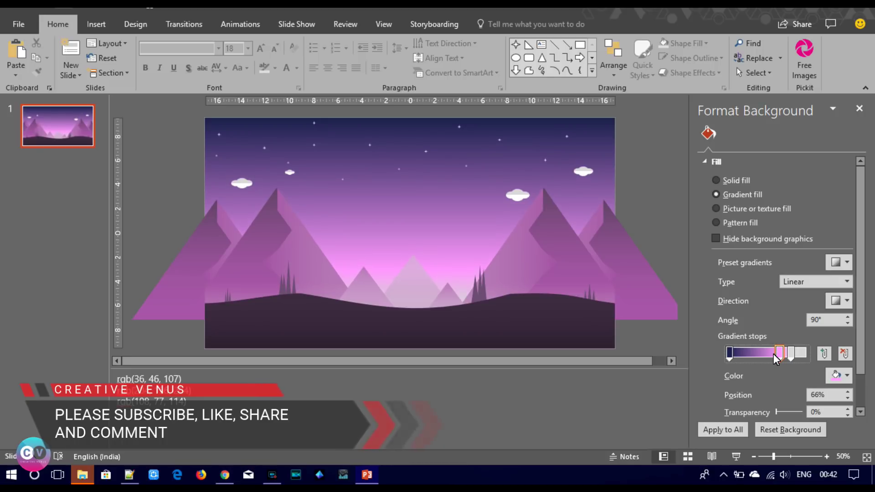
drag(776, 355, 770, 354)
click(838, 375)
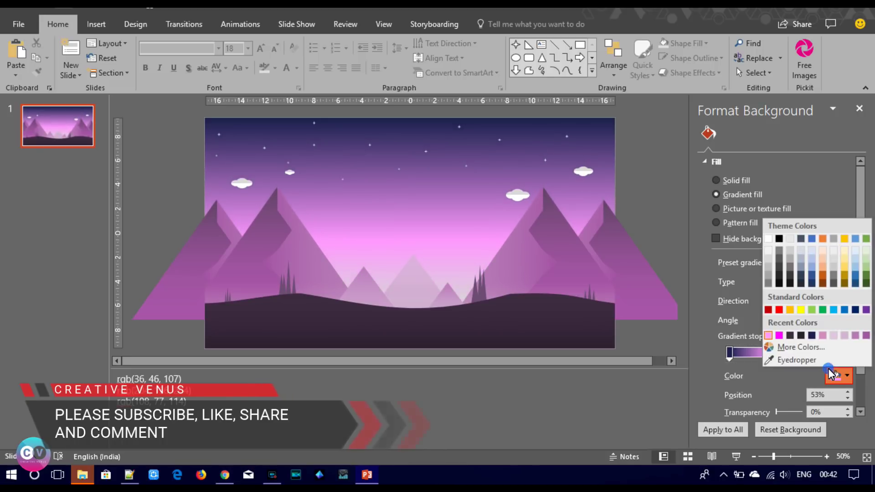
click(821, 338)
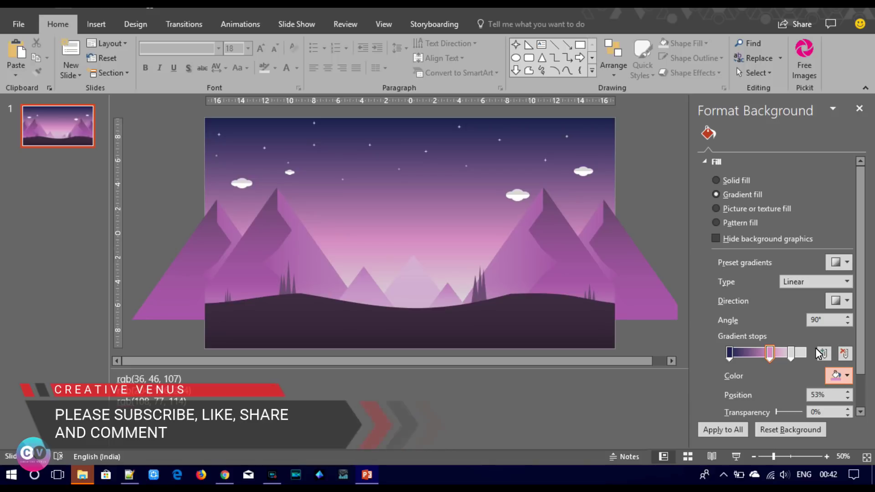
Widen the navy part of the sky, make the pink stop 12% transparent, and shift the third stop to about 71%
mouse_move(729, 354)
mouse_down()
mouse_move(764, 360)
mouse_move(707, 356)
mouse_up()
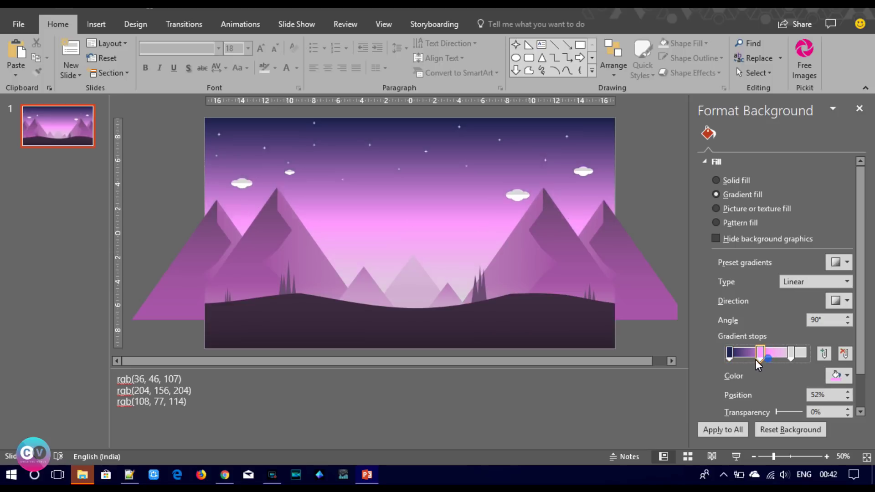
click(770, 360)
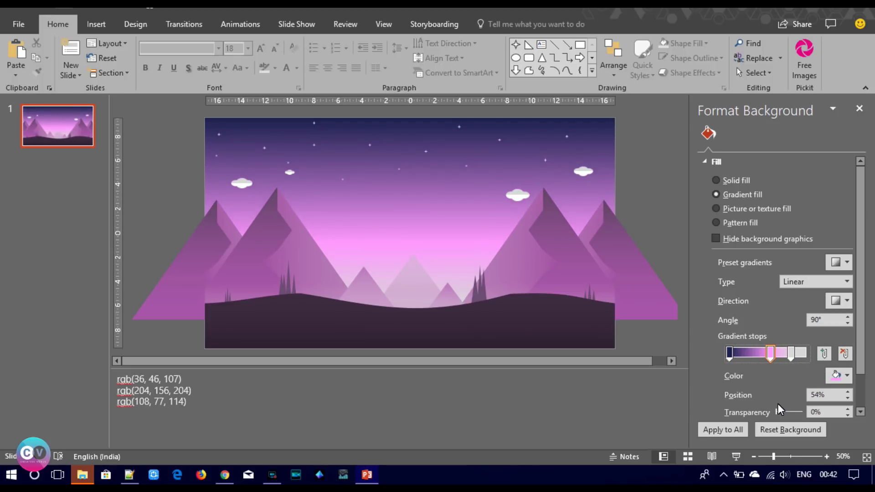
drag(778, 411, 780, 414)
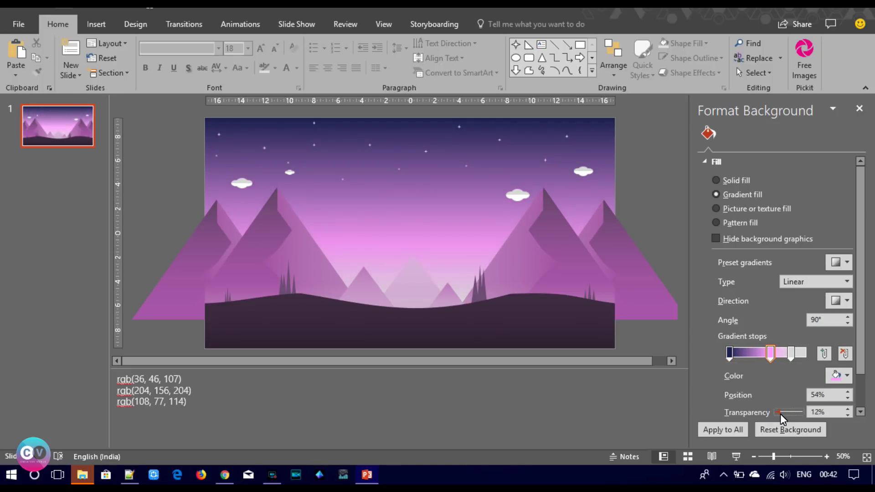
drag(791, 354, 785, 361)
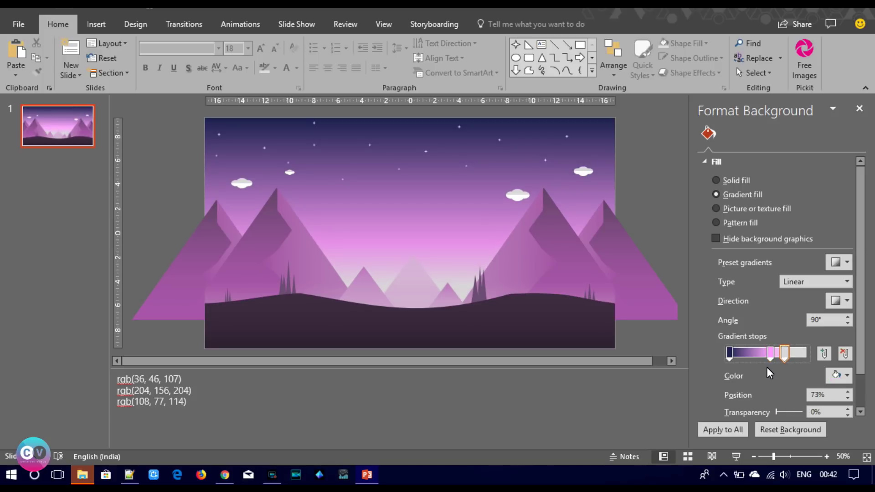
click(770, 353)
click(419, 282)
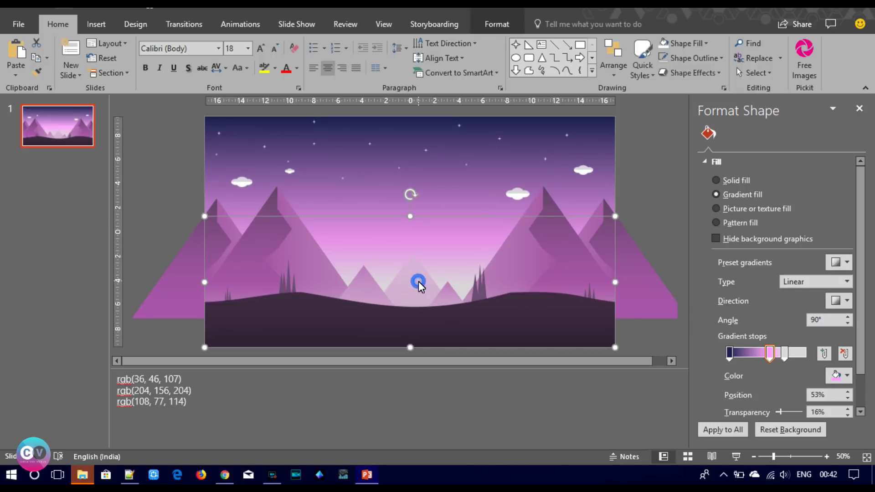
click(410, 218)
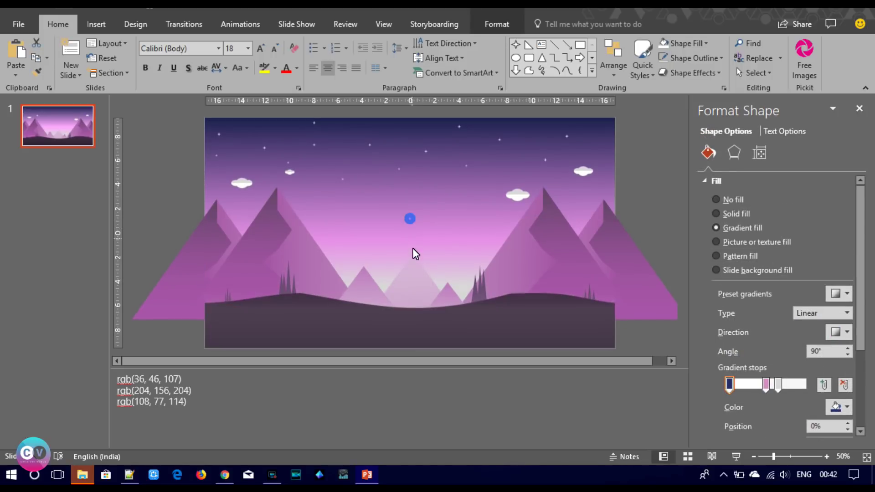
Give the small middle mountain's 0% gradient stop a deeper pink from Recent Colors
click(420, 282)
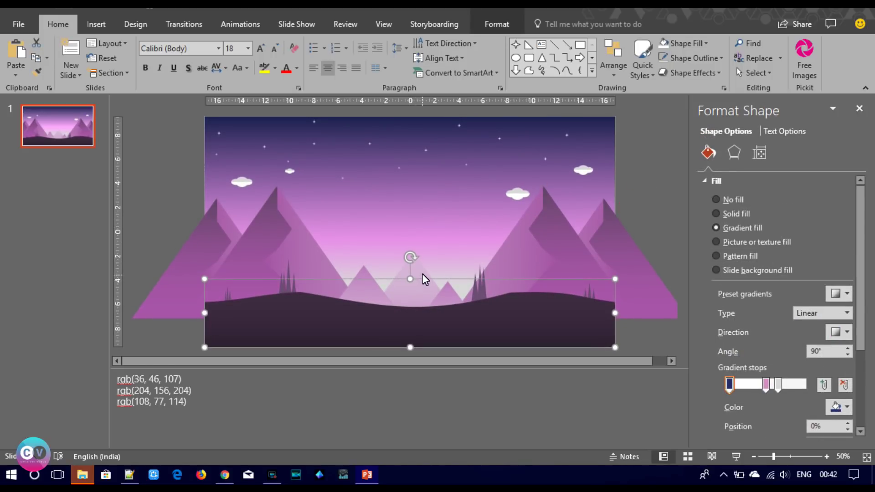
click(420, 270)
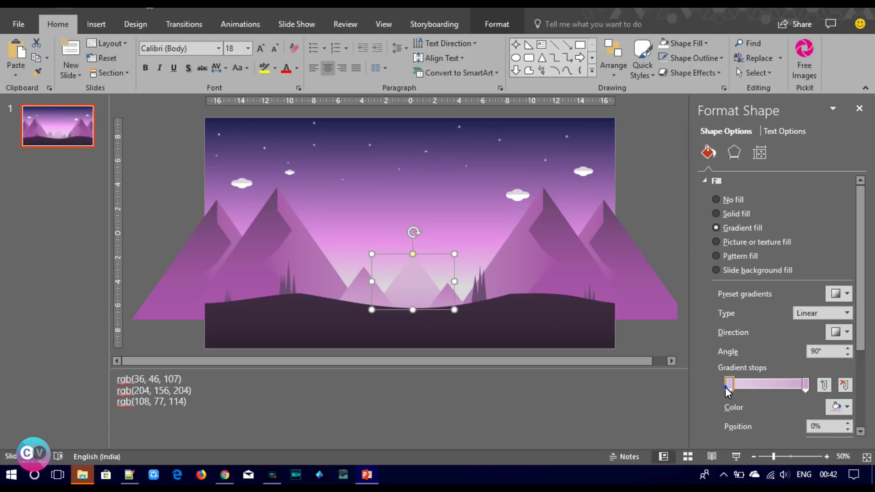
click(839, 407)
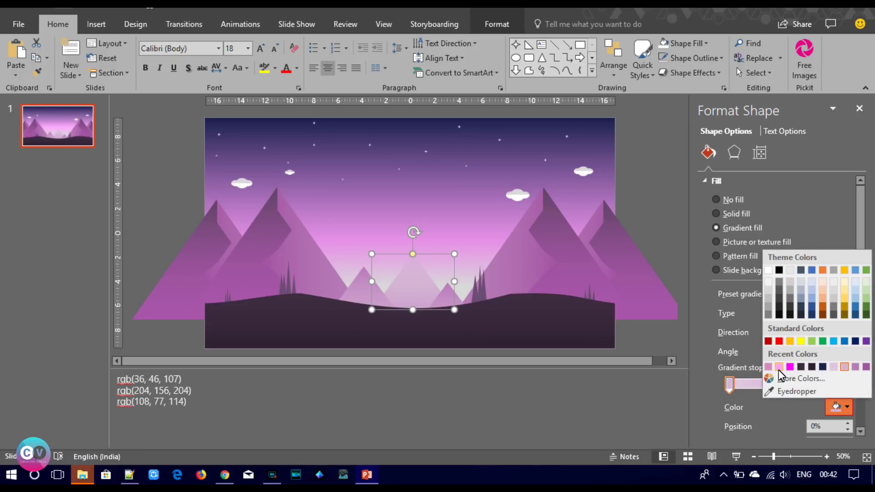
click(866, 369)
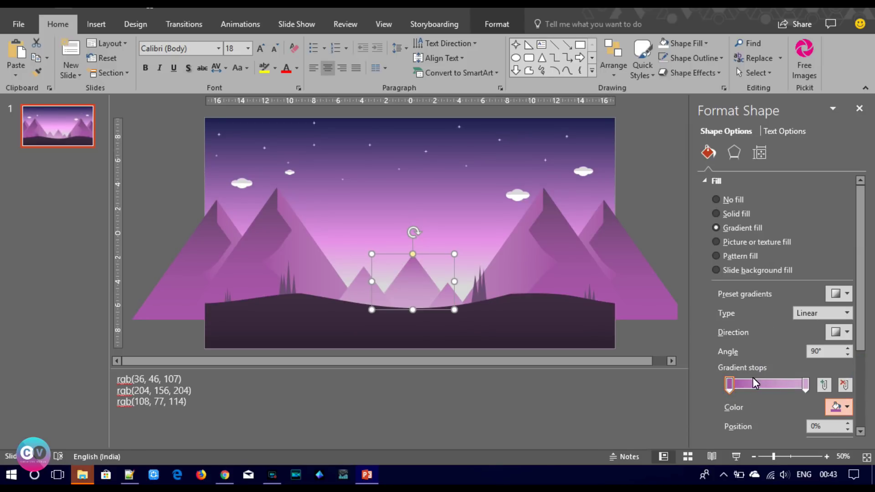
drag(859, 335, 838, 377)
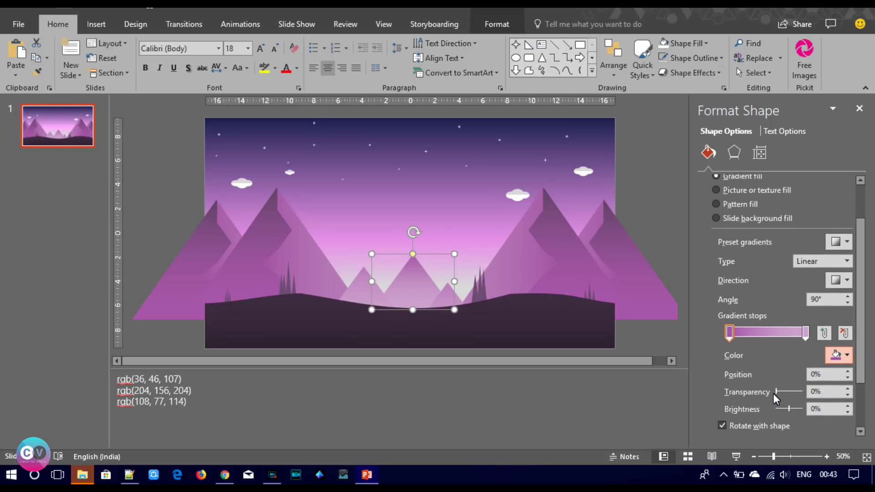